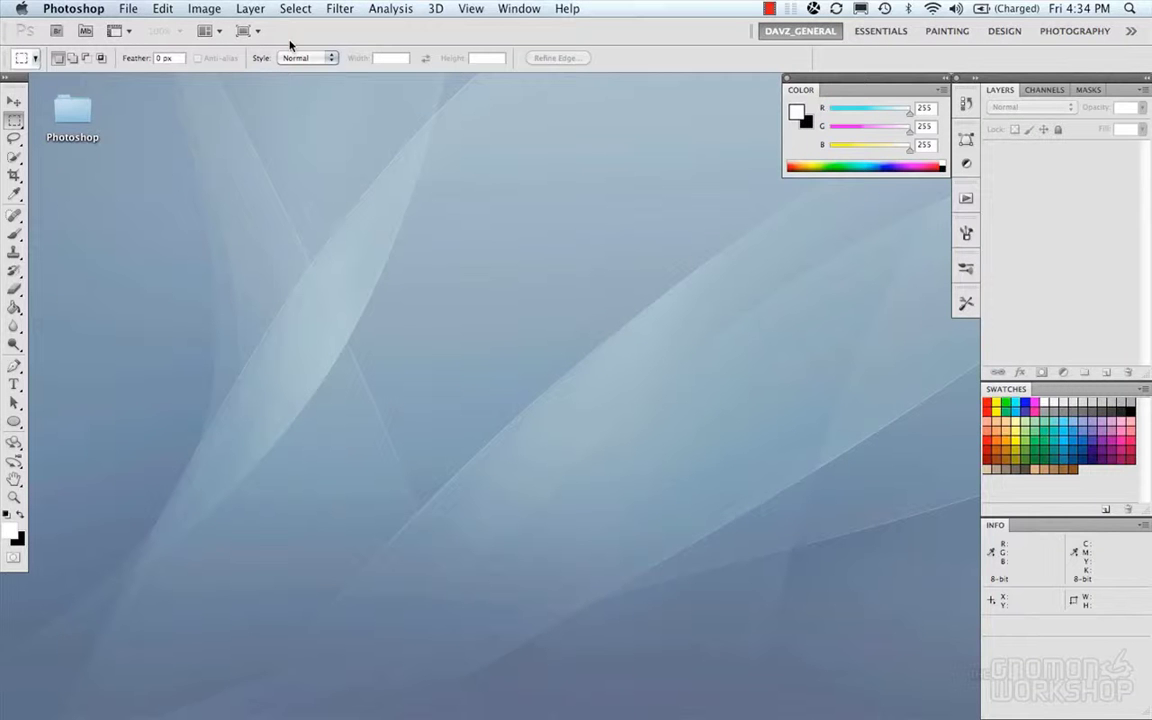
Open the Preset Manager from the Edit menu, keeping the preset type on Brushes.
left_click(162, 9)
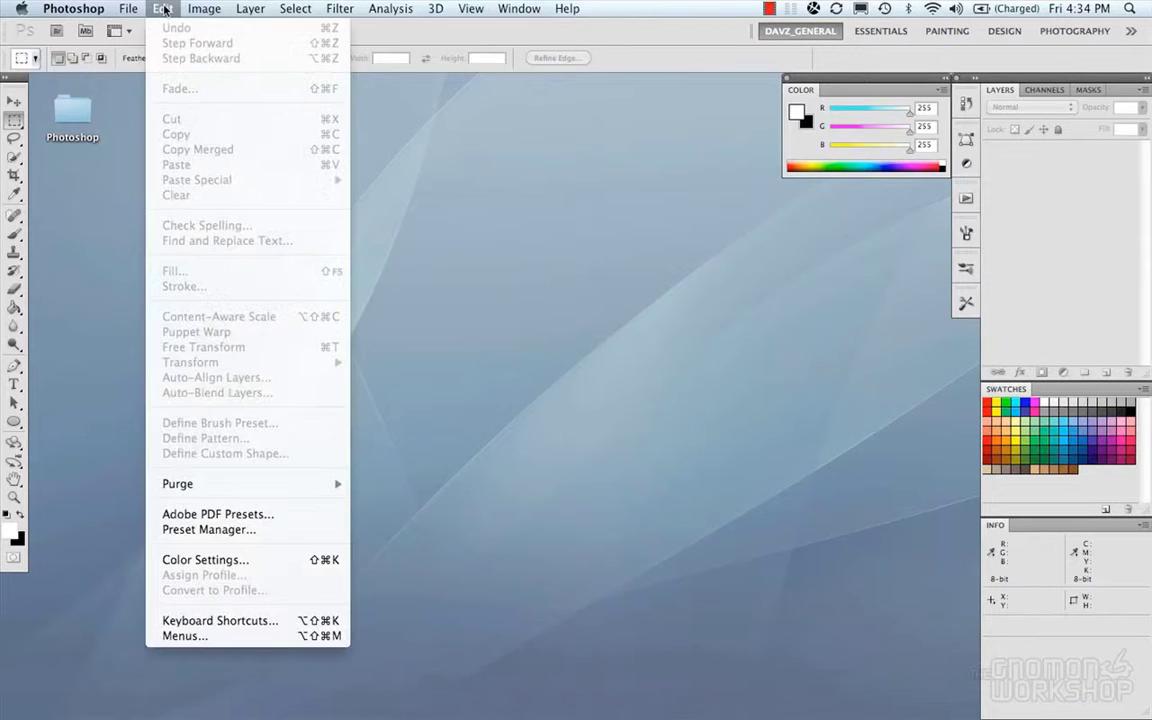
left_click(207, 530)
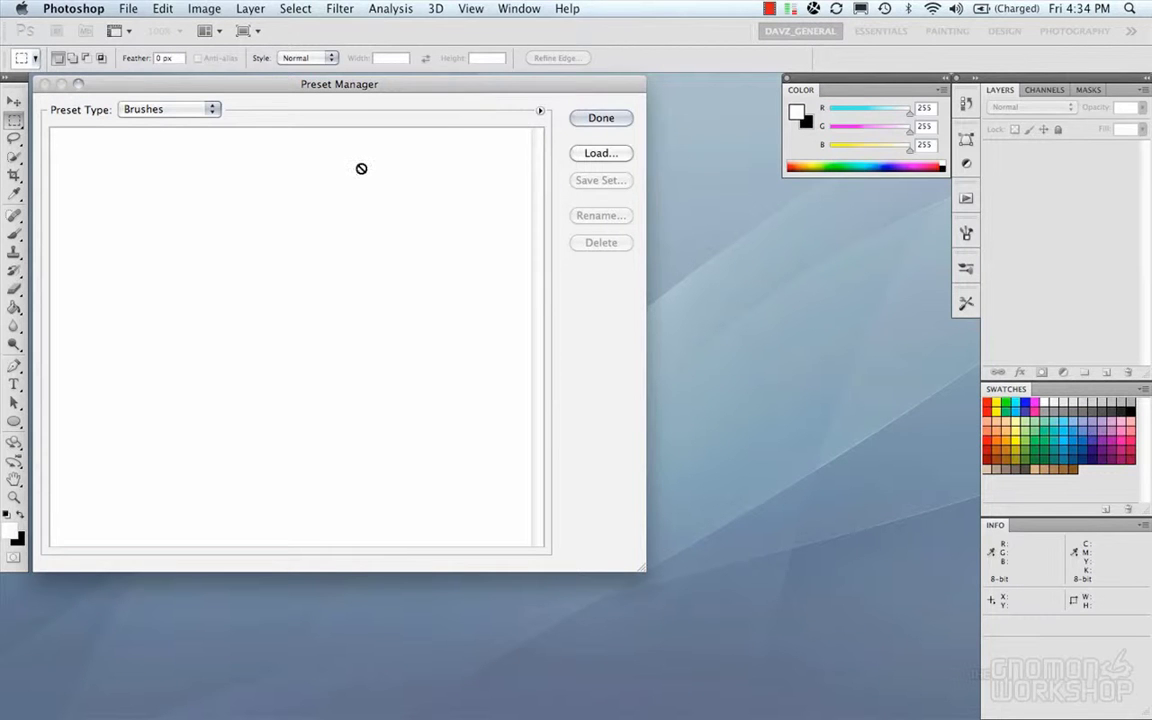
left_click(216, 109)
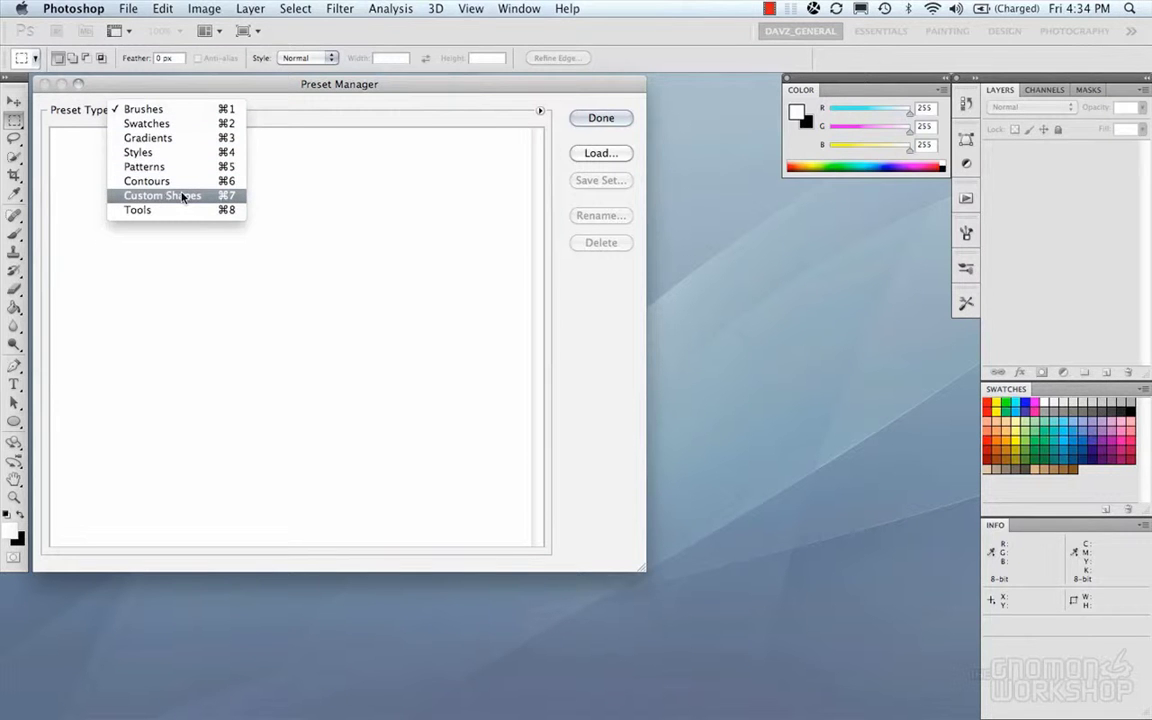
left_click(138, 210)
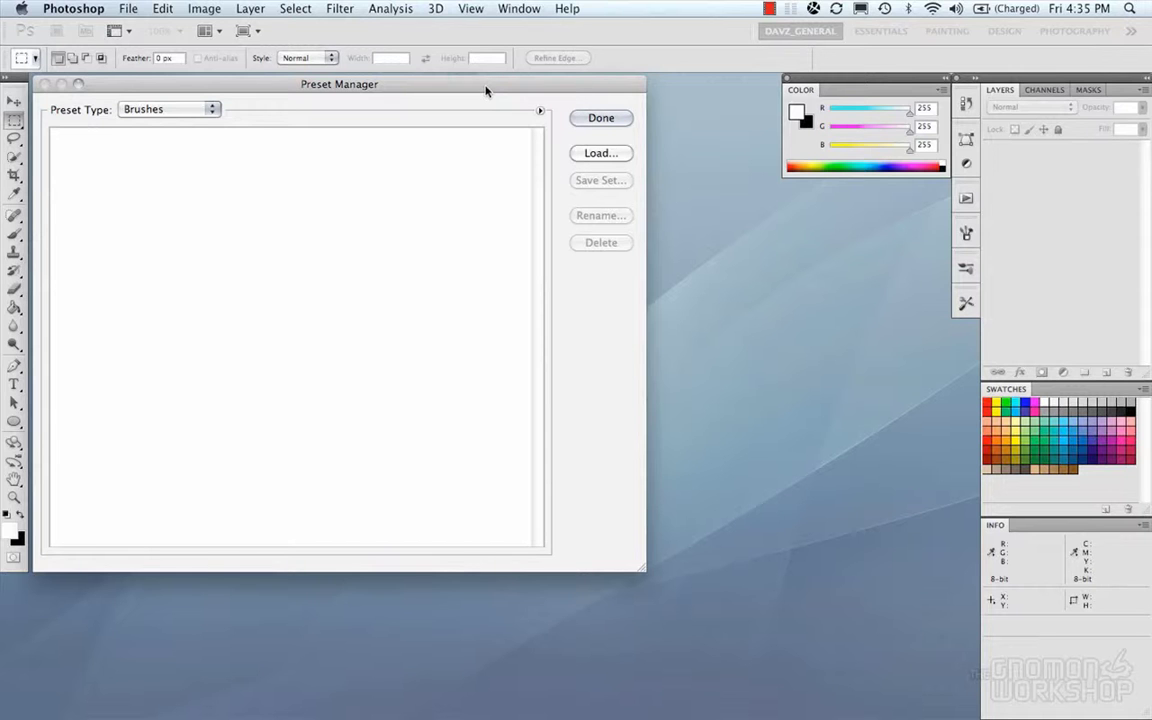
Browse in the Load dialog to Desktop > Photoshop > Photoshop Prefs > Presets.
left_click(599, 153)
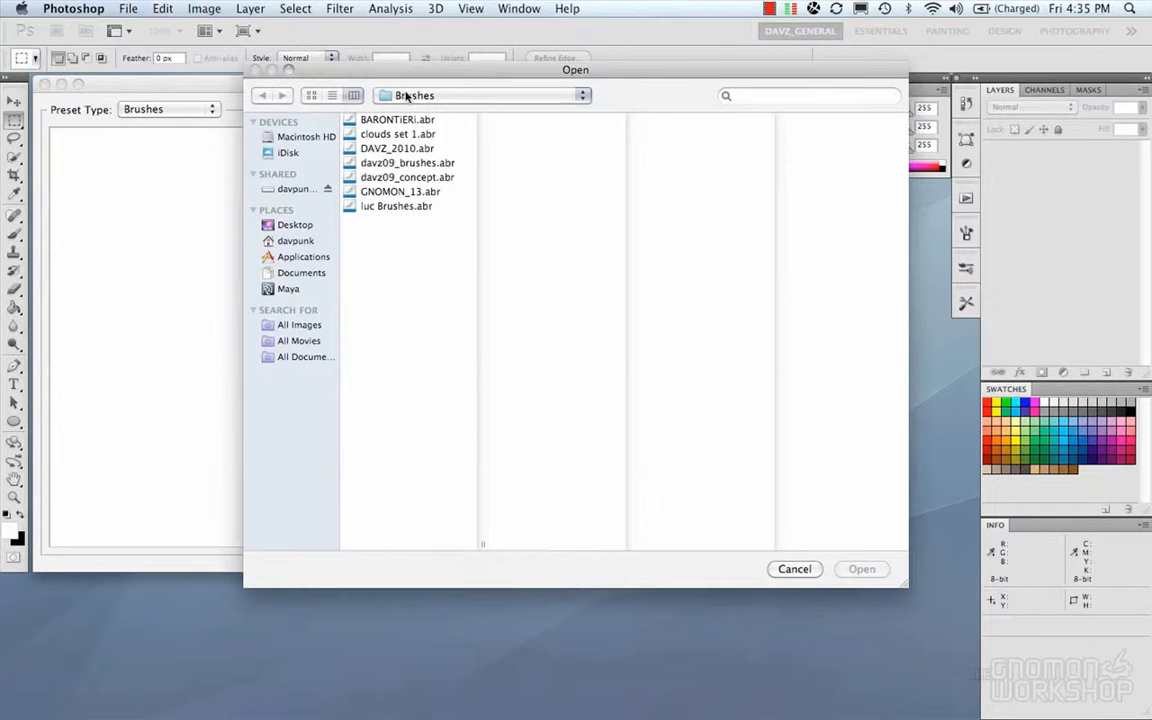
left_click(421, 96)
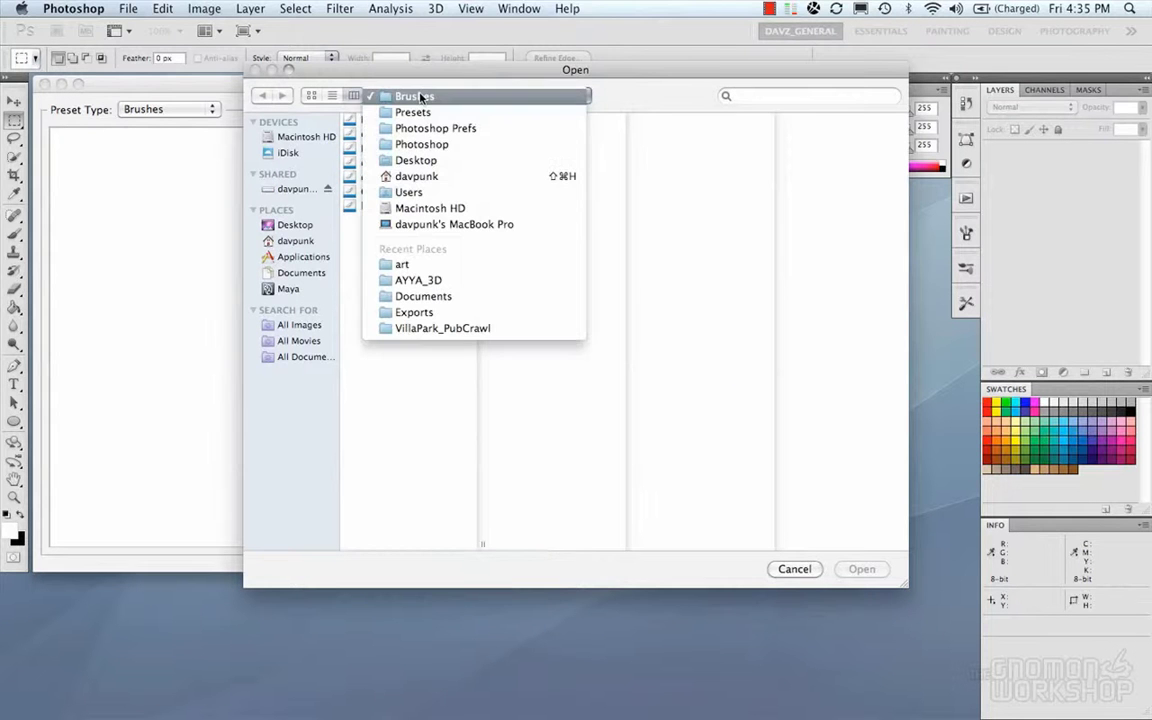
left_click(418, 162)
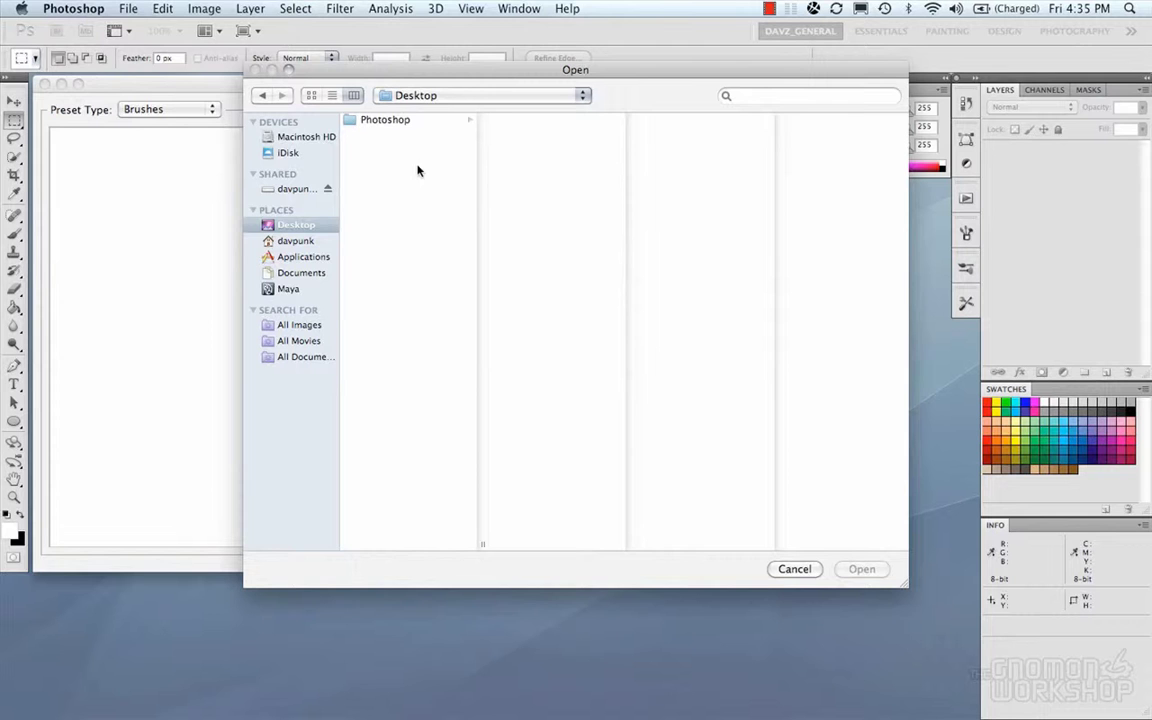
left_click(387, 122)
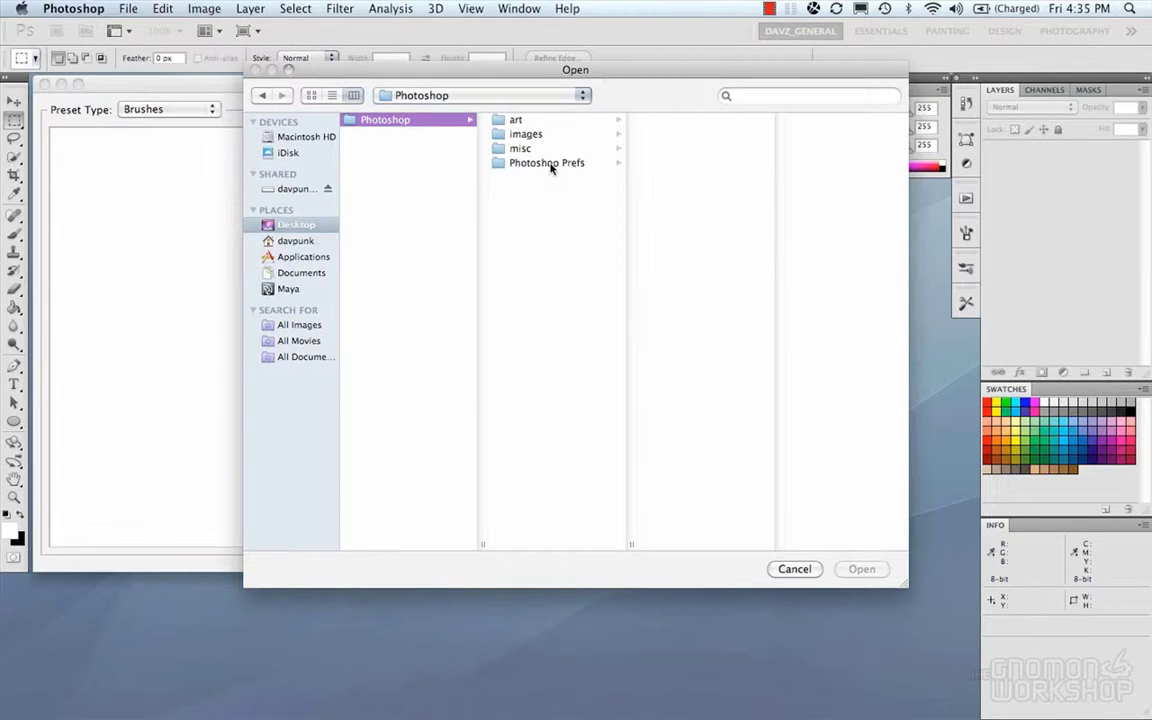
left_click(550, 165)
left_click(688, 122)
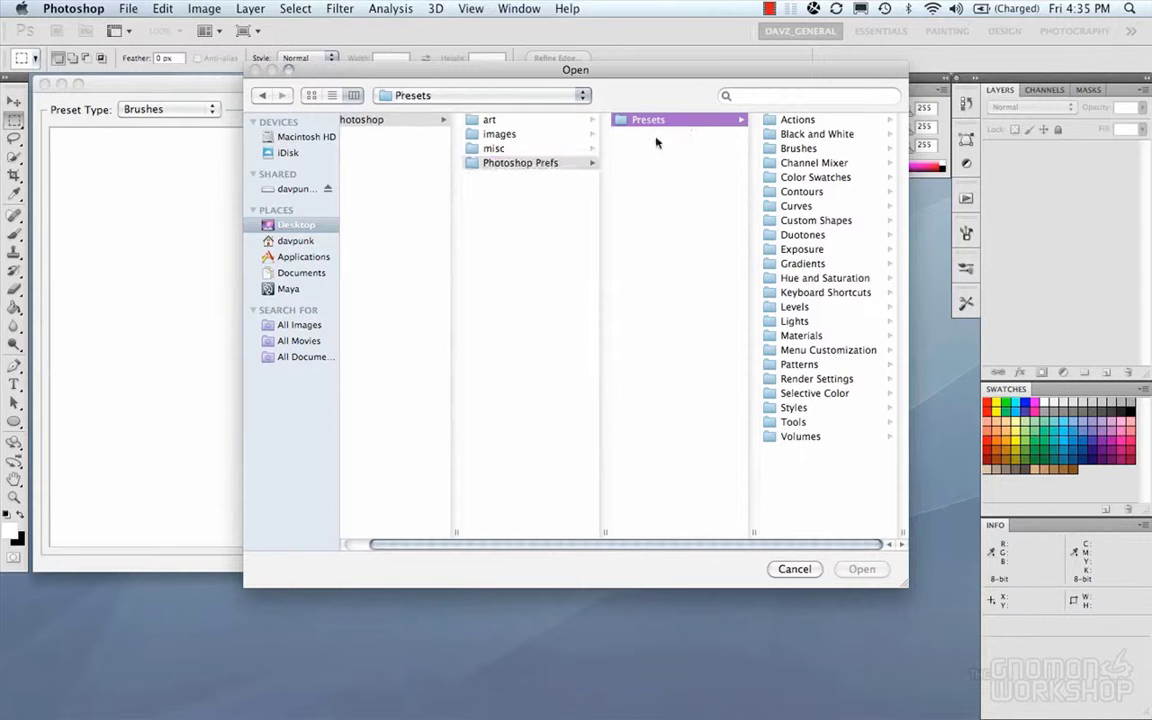
Check the preset subfolders, then load DAVZ_2010.abr from the Brushes folder.
left_click_drag(636, 65, 543, 80)
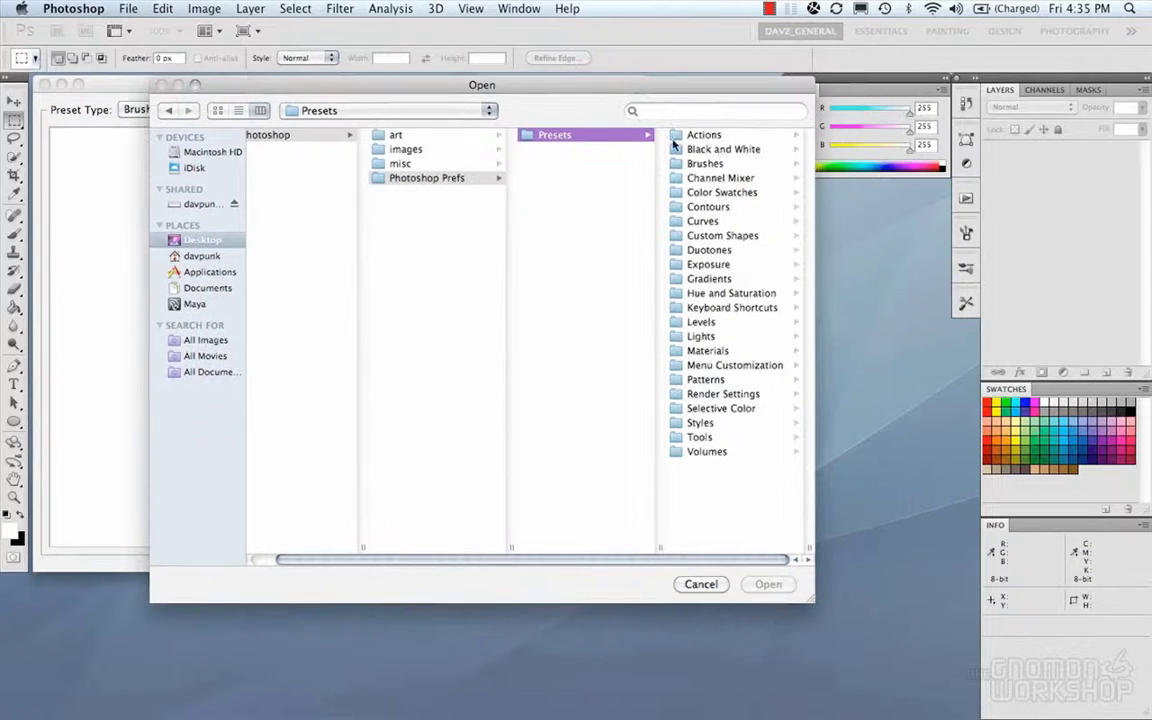
left_click(710, 136)
left_click(548, 148)
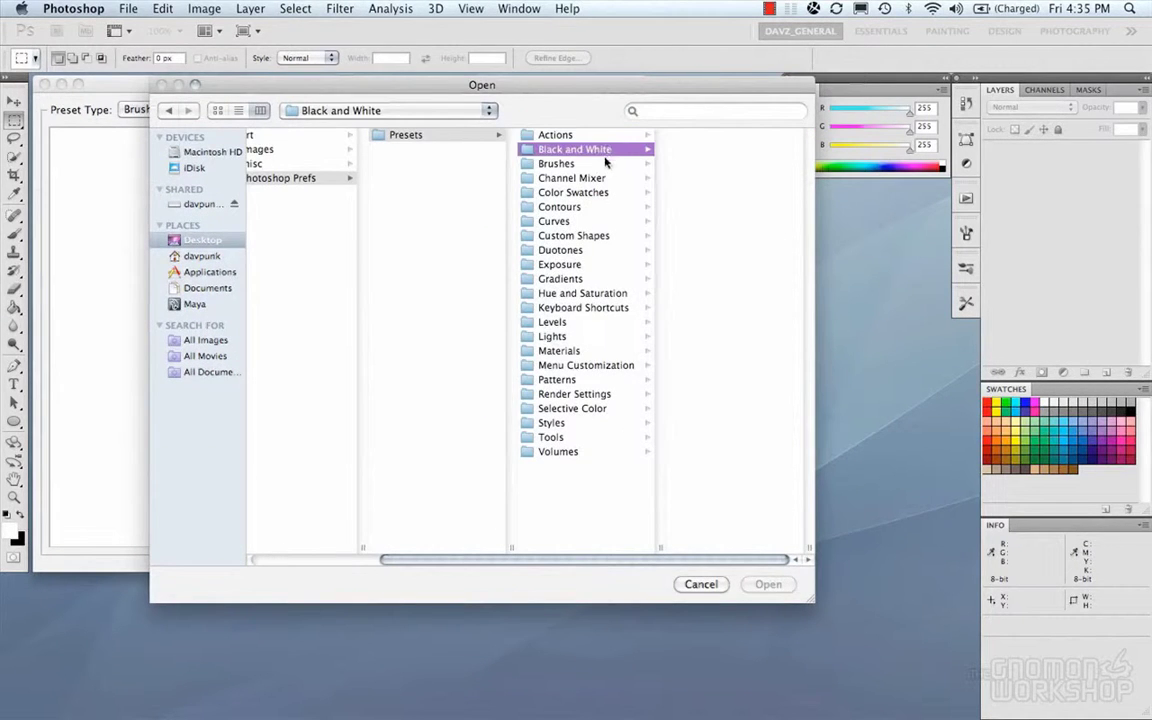
left_click(570, 163)
left_click(600, 179)
left_click(590, 192)
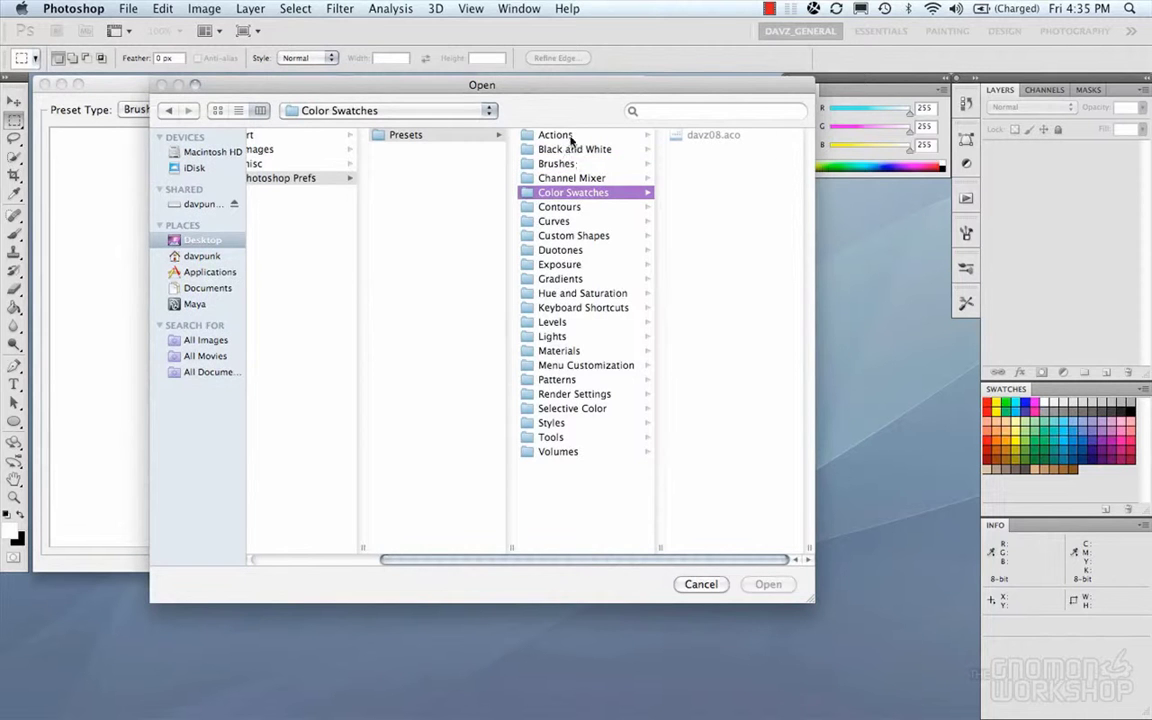
left_click(553, 135)
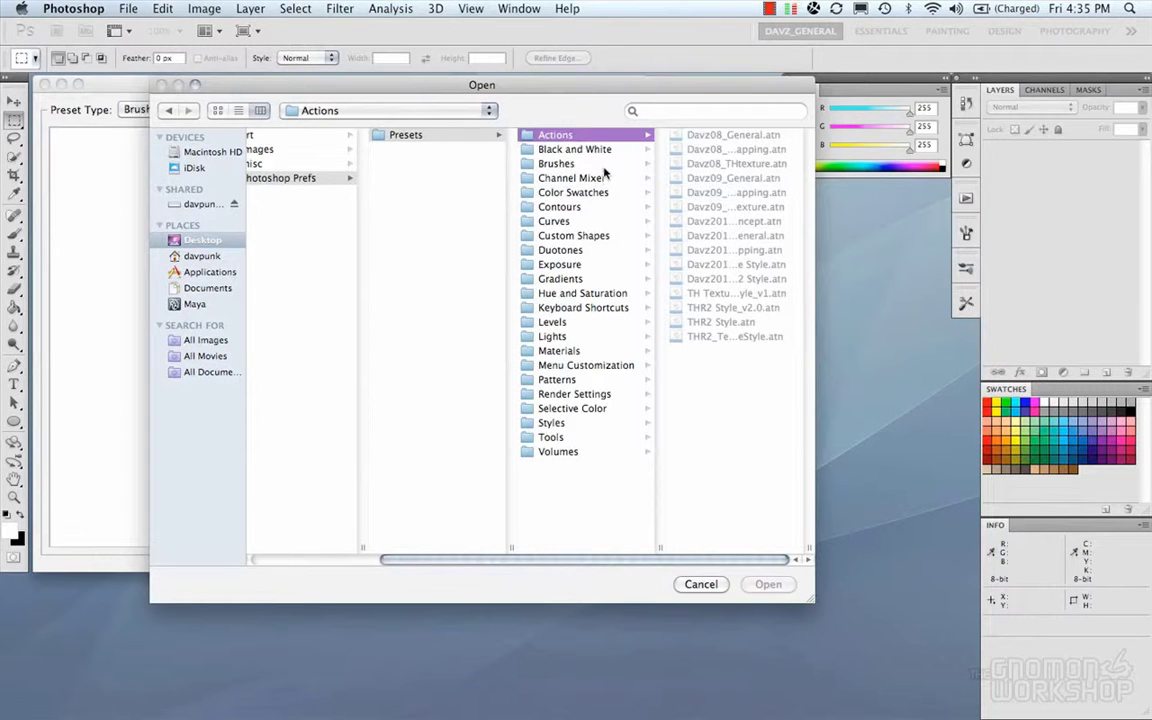
left_click(590, 164)
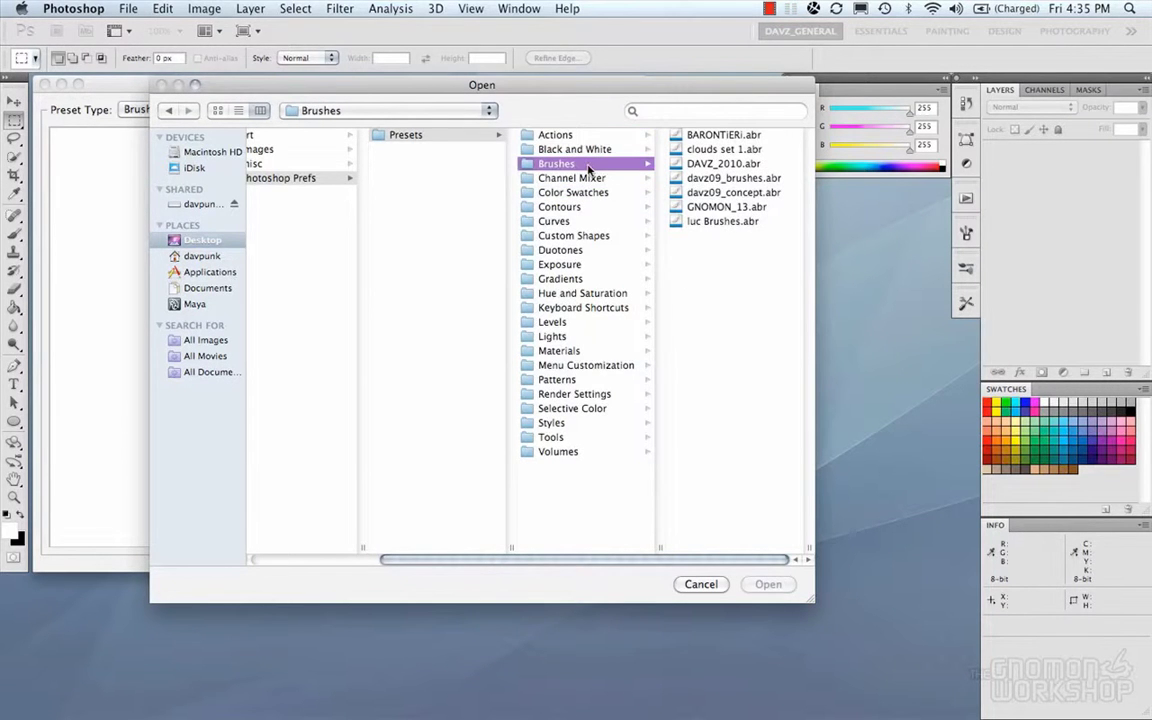
left_click(691, 165)
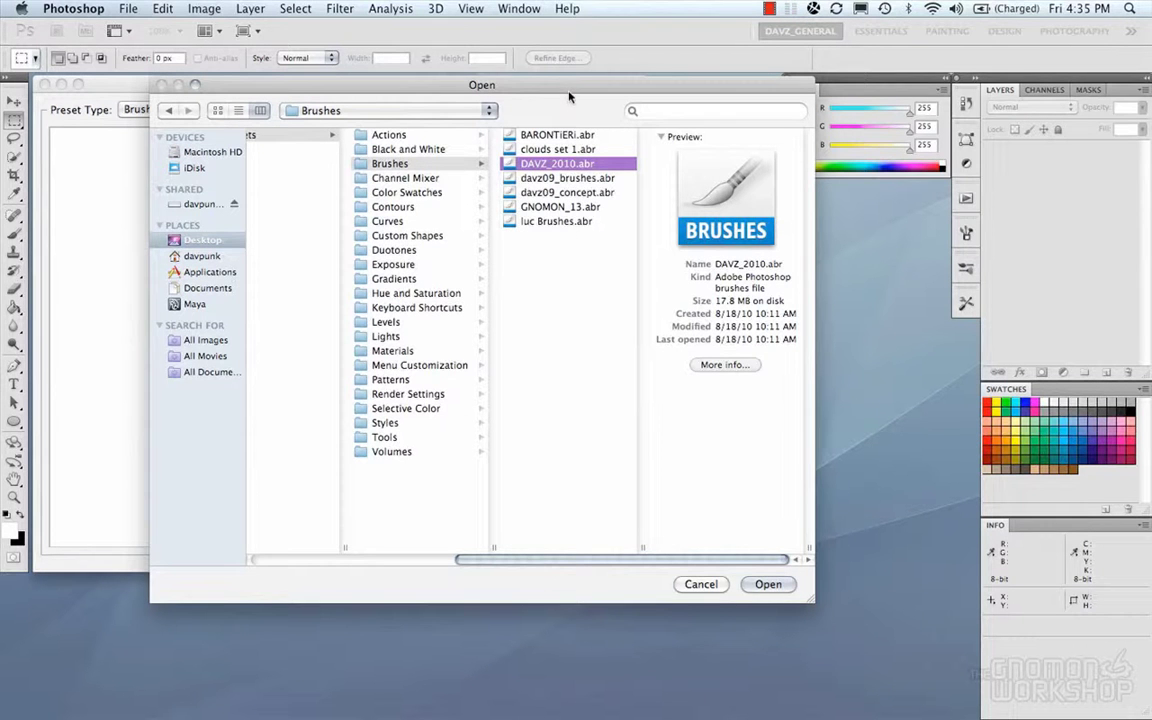
left_click(766, 584)
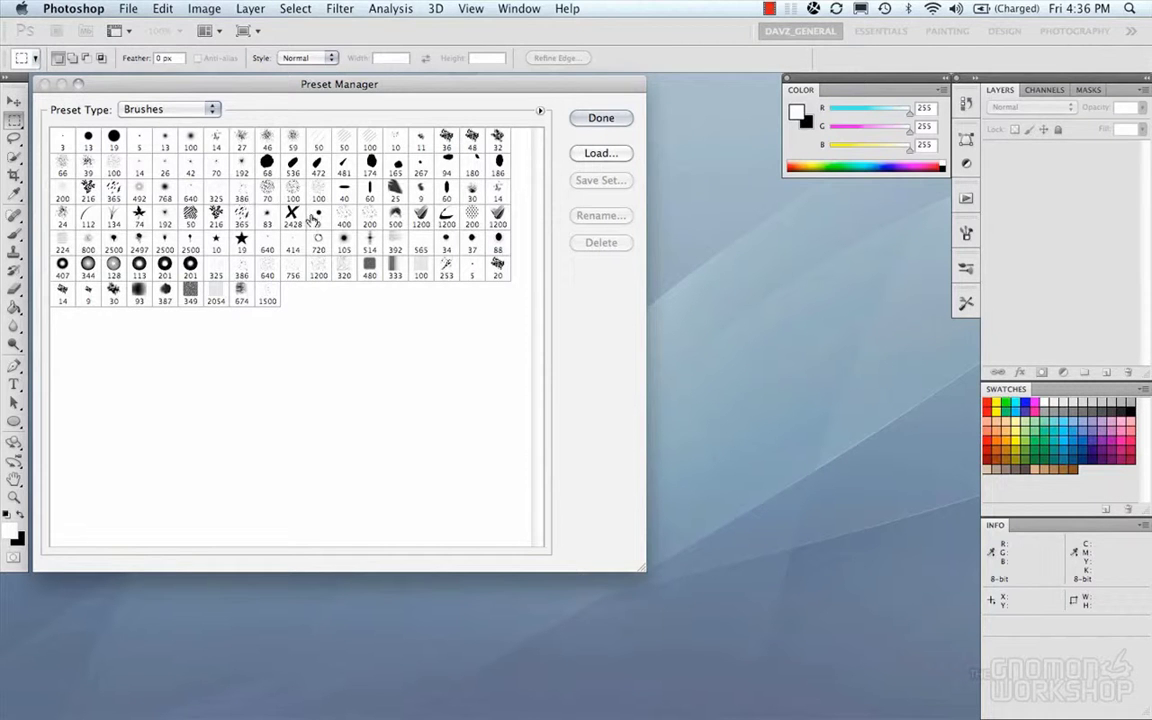
Move the X-shaped 2428 brush to follow brush 216, then close the Preset Manager.
mouse_move(242, 212)
left_mouse_down()
mouse_move(218, 192)
mouse_move(242, 178)
mouse_move(255, 205)
left_mouse_up()
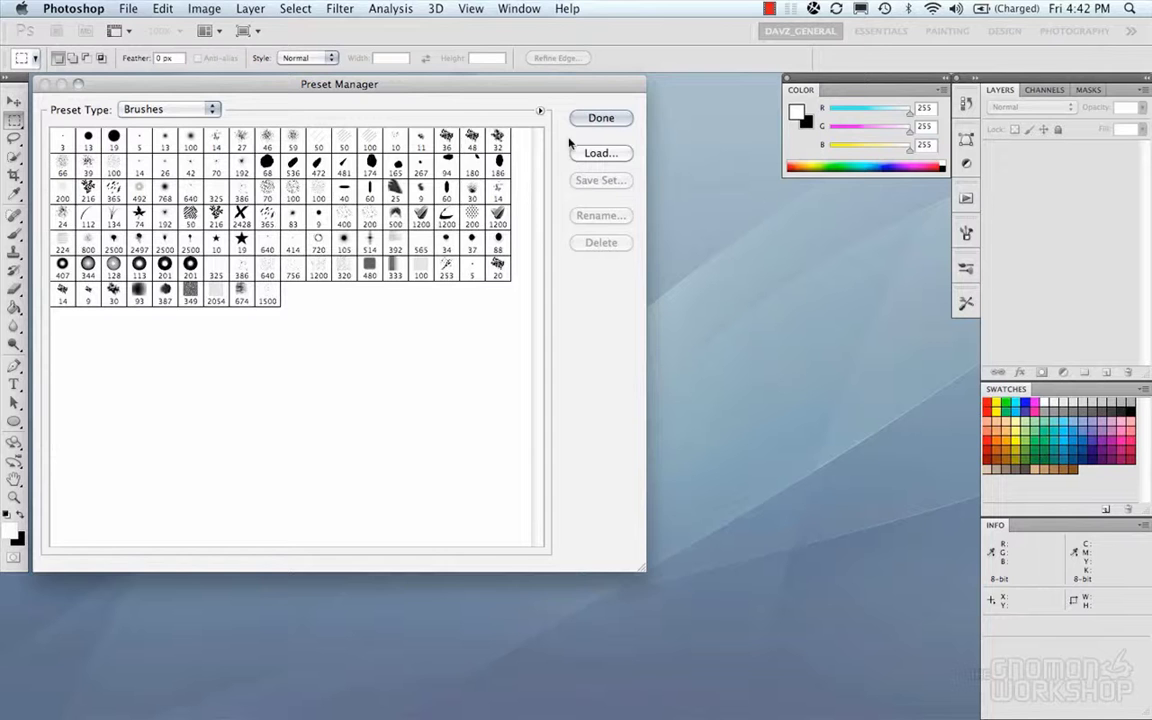
left_click(600, 119)
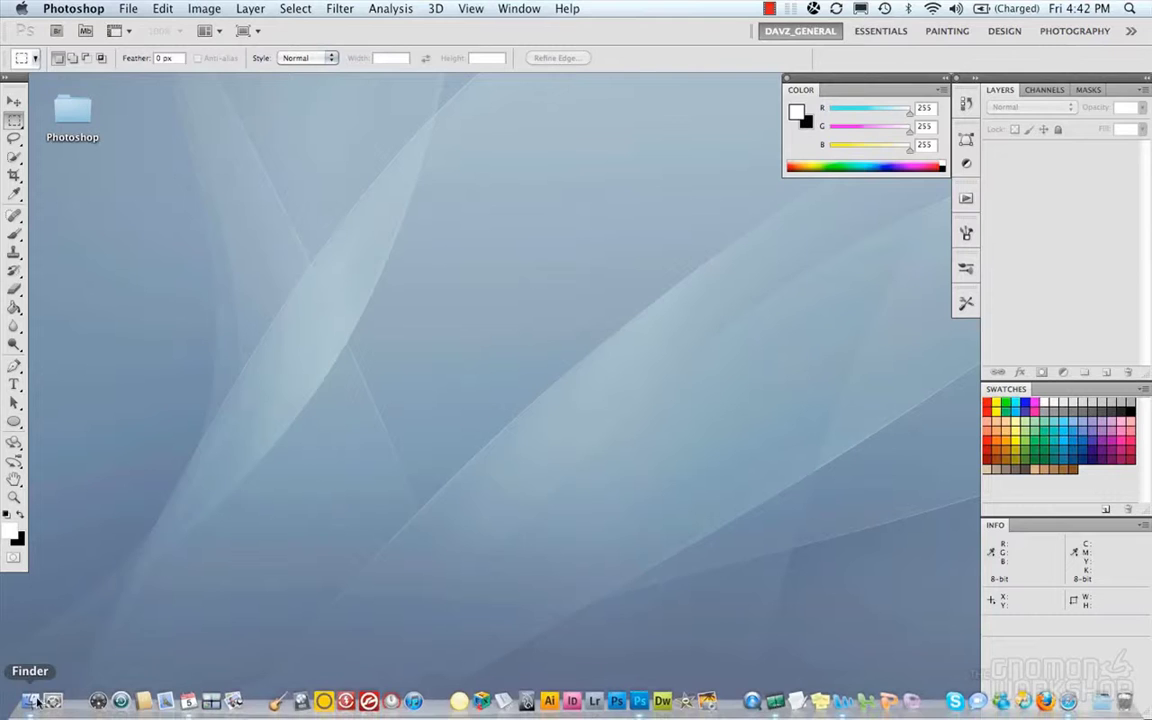
In Finder, go to Library > Application Support > Adobe > Adobe Photoshop CS5 > Presets.
left_click(18, 697)
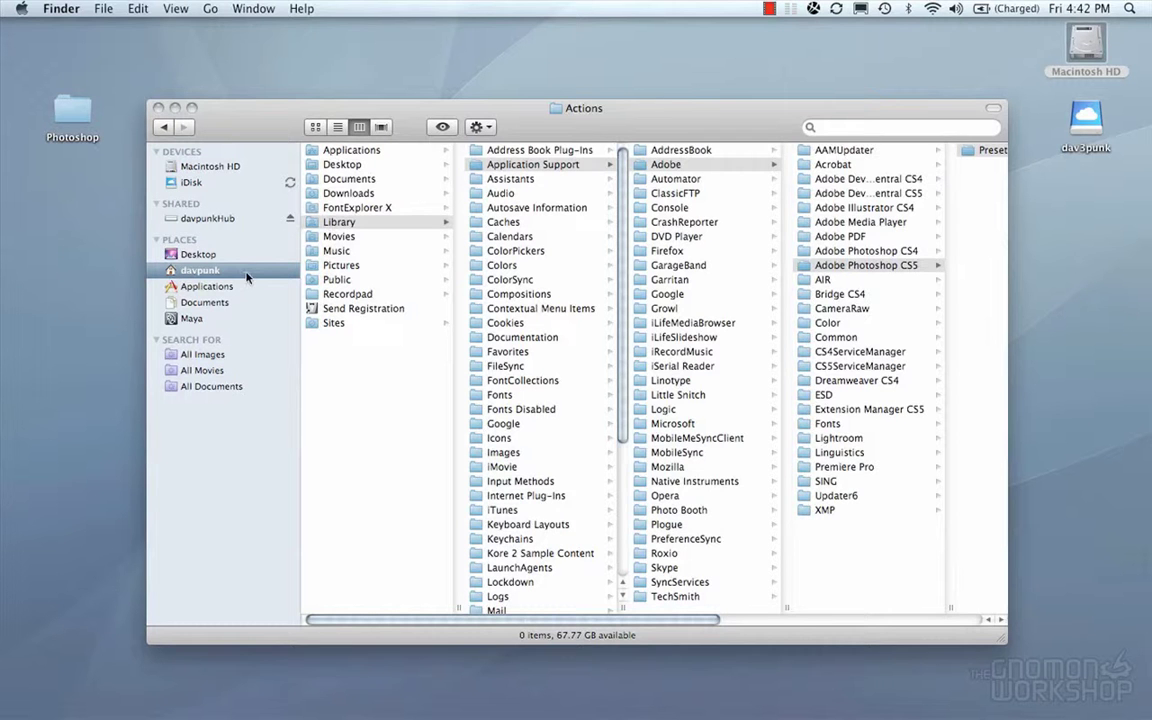
left_click(338, 224)
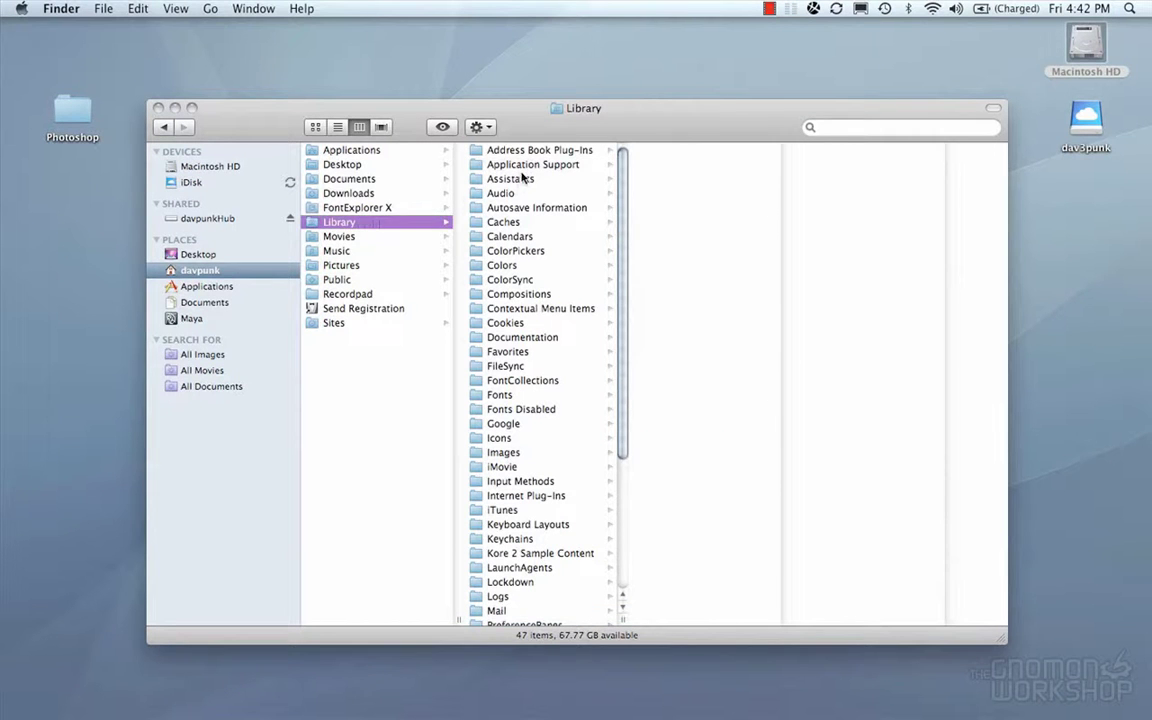
left_click(480, 164)
left_click(675, 164)
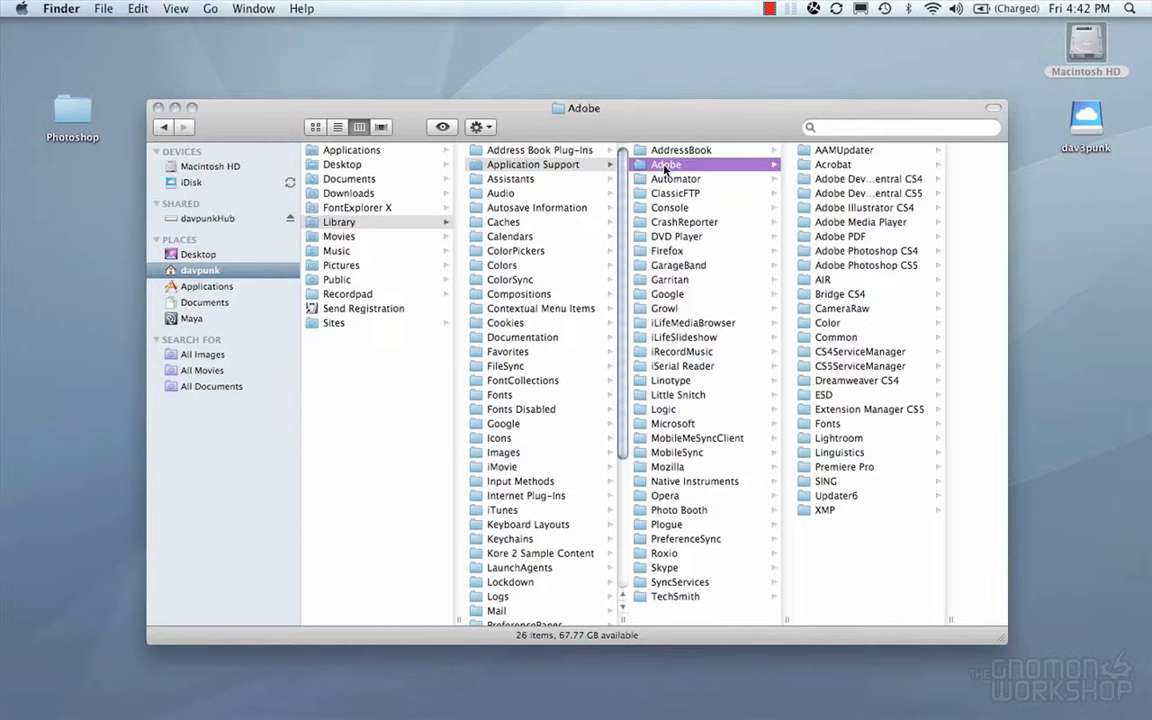
left_click(895, 265)
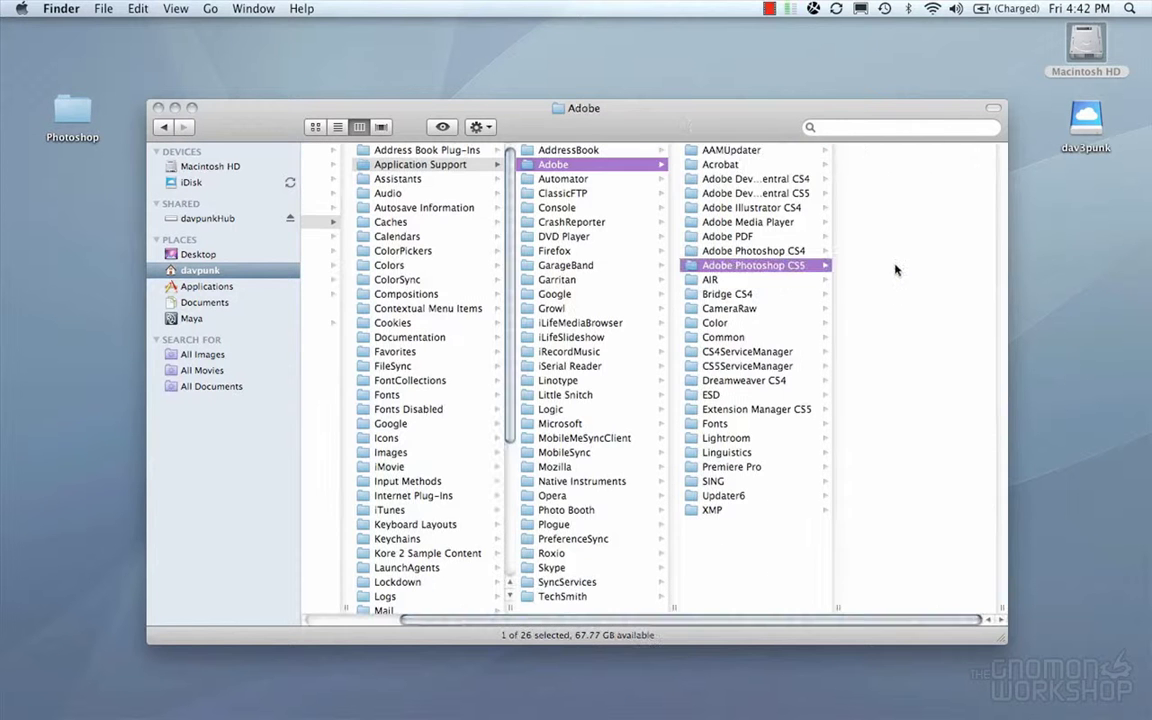
left_click(884, 152)
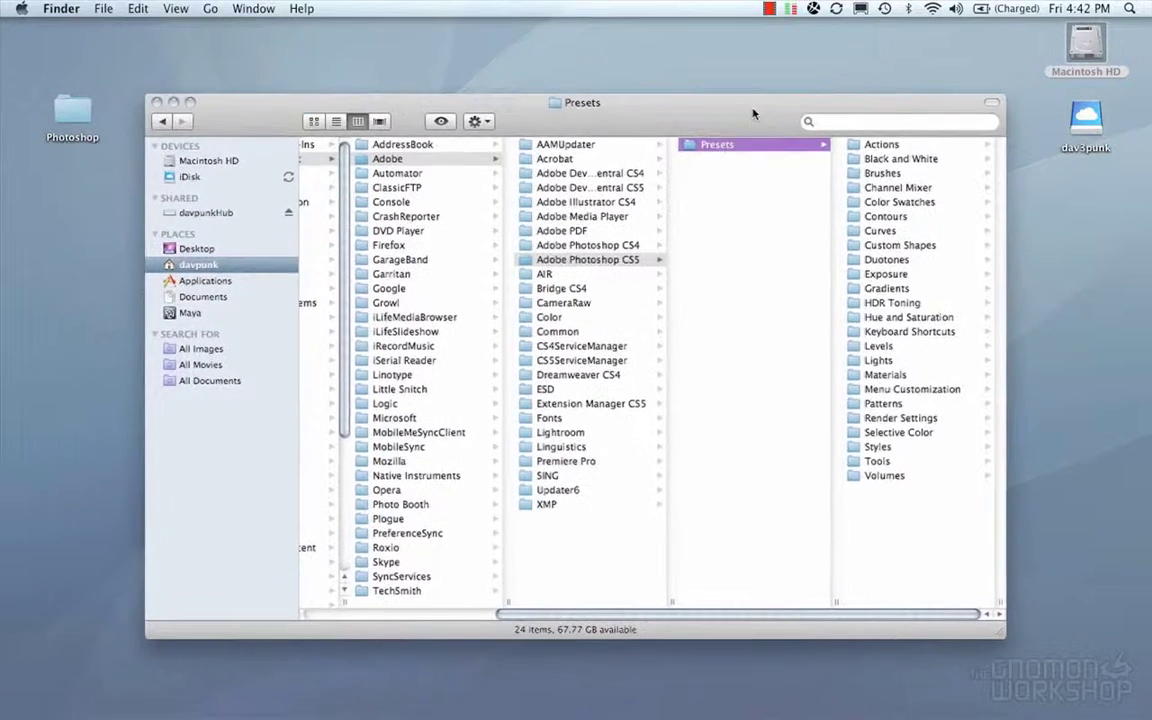
Look through the Actions, Black and White, Brushes, Channel Mixer and Color Swatches subfolders, then return to Presets.
left_click_drag(754, 113, 743, 118)
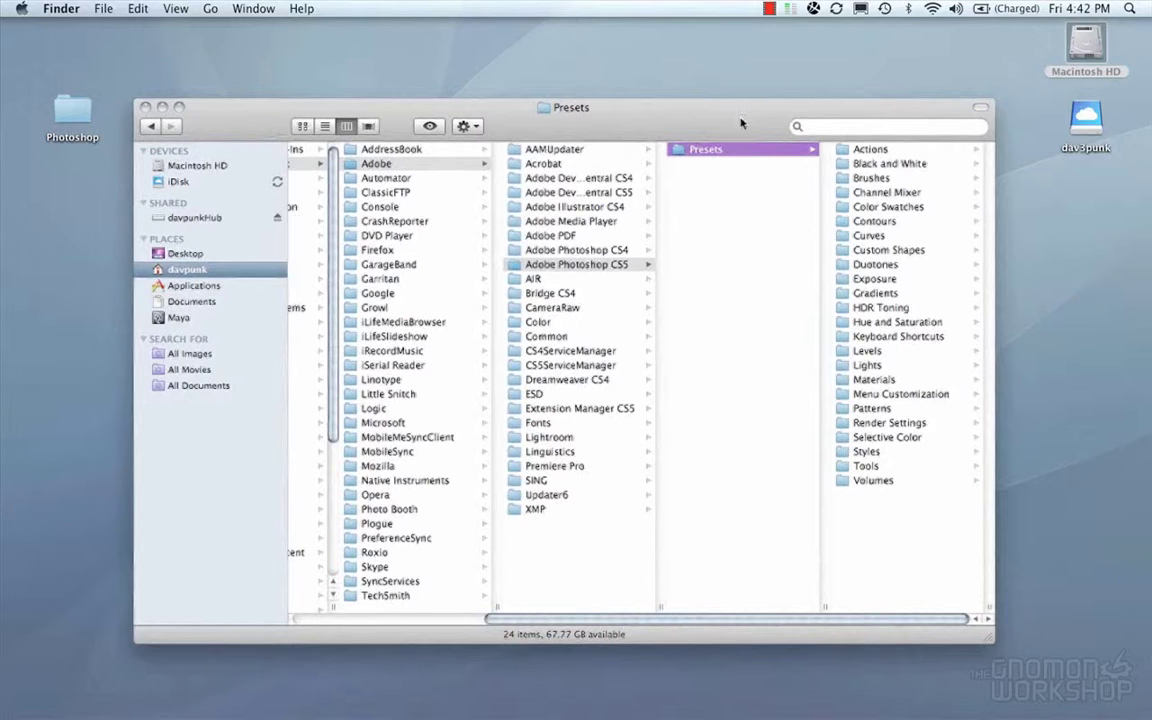
left_click(866, 150)
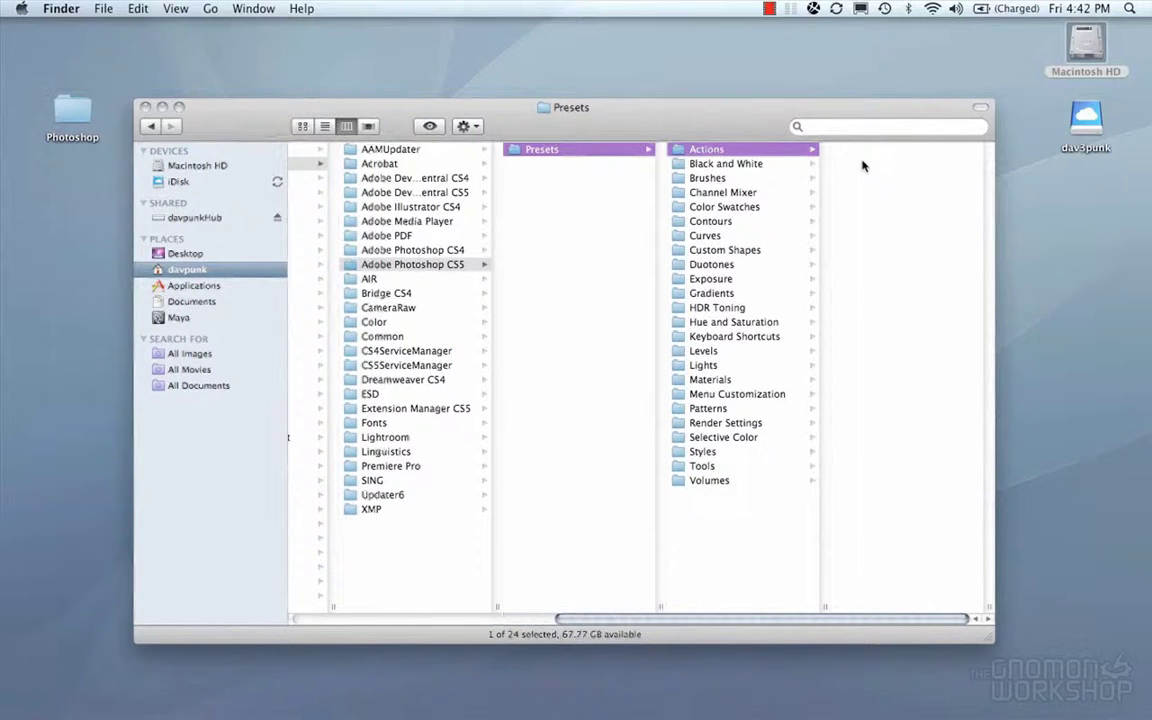
left_click(773, 165)
left_click(768, 180)
left_click(766, 193)
left_click(766, 207)
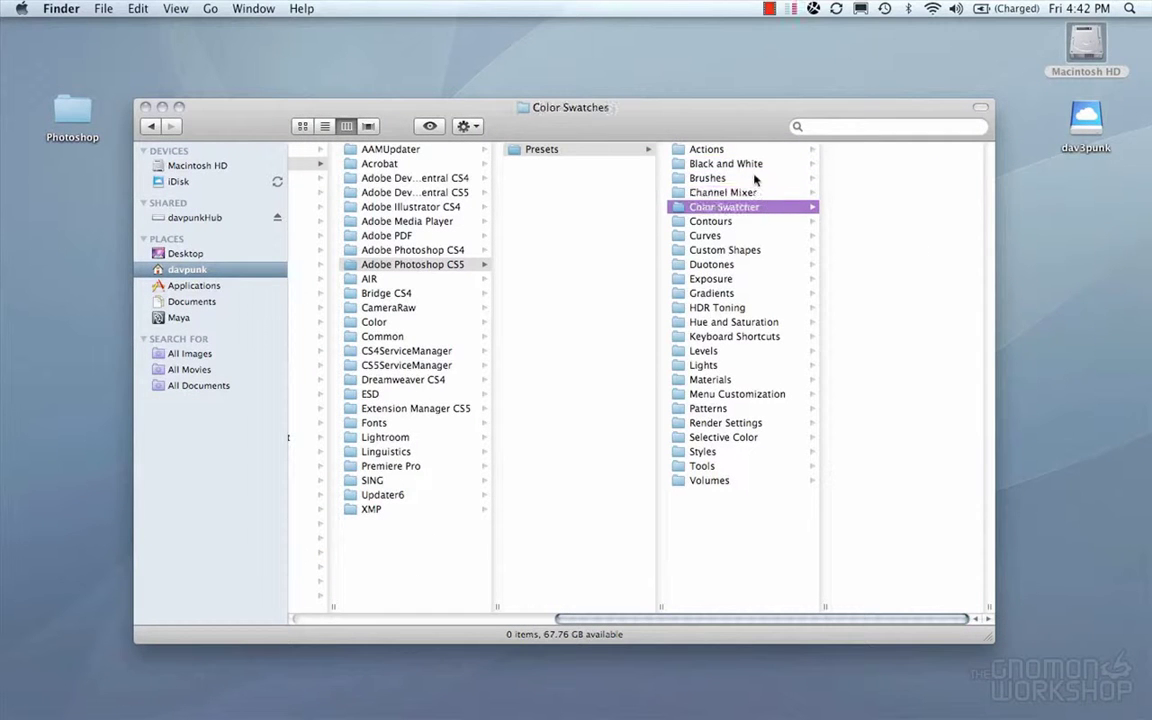
left_click(740, 151)
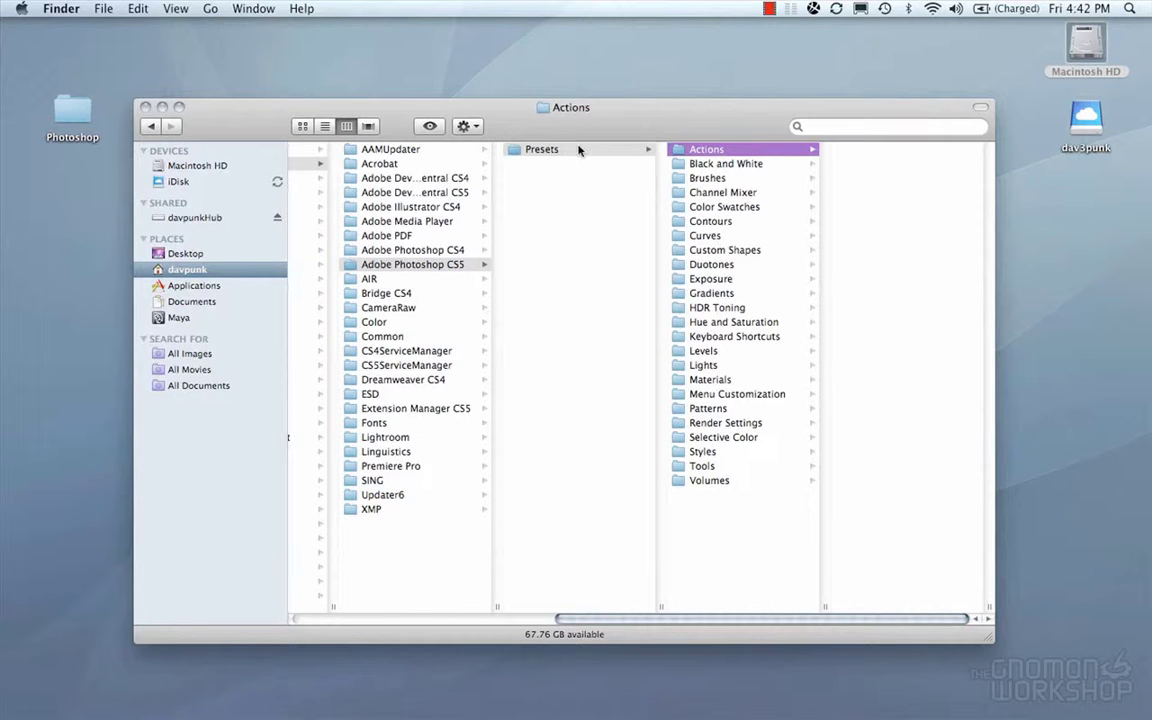
left_click(579, 150)
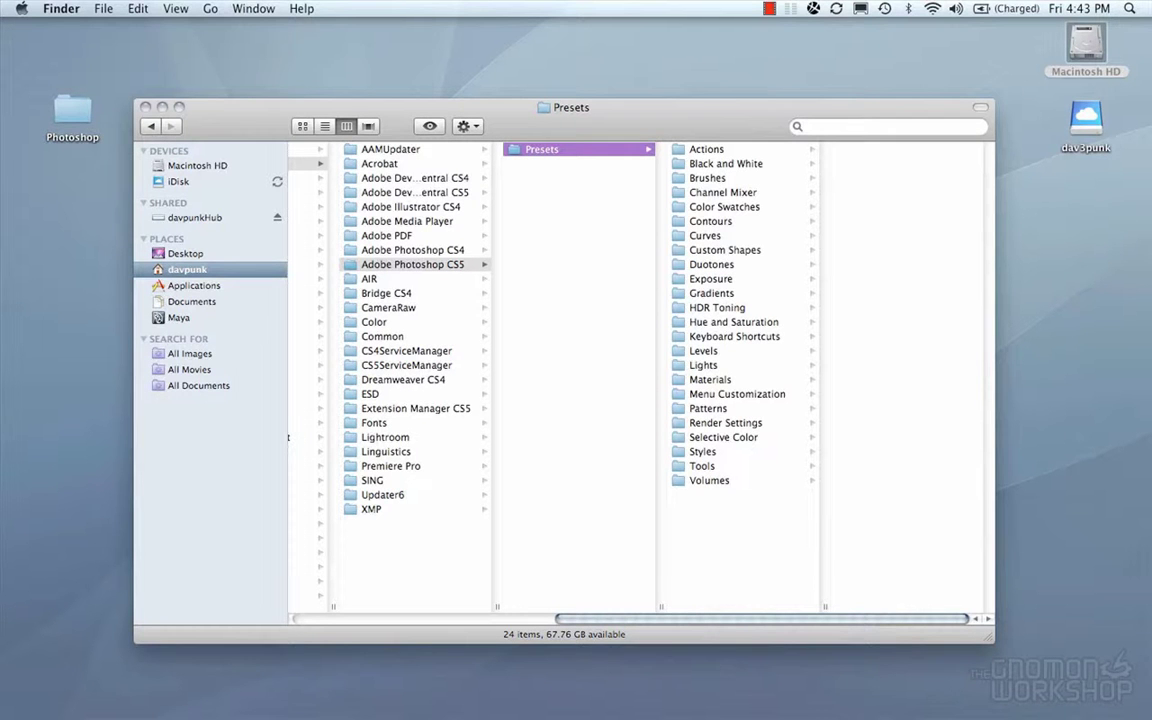
Bring up the Word note on the Windows presets path, then minimize it.
mouse_move(1100, 712)
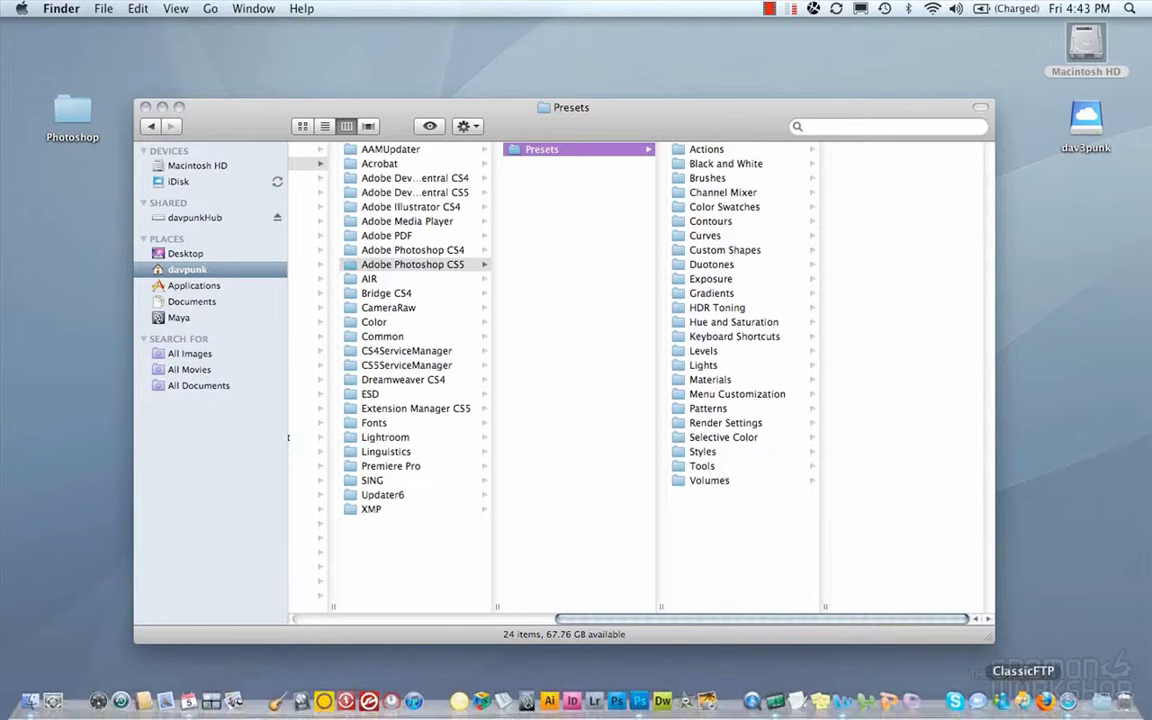
left_click(842, 708)
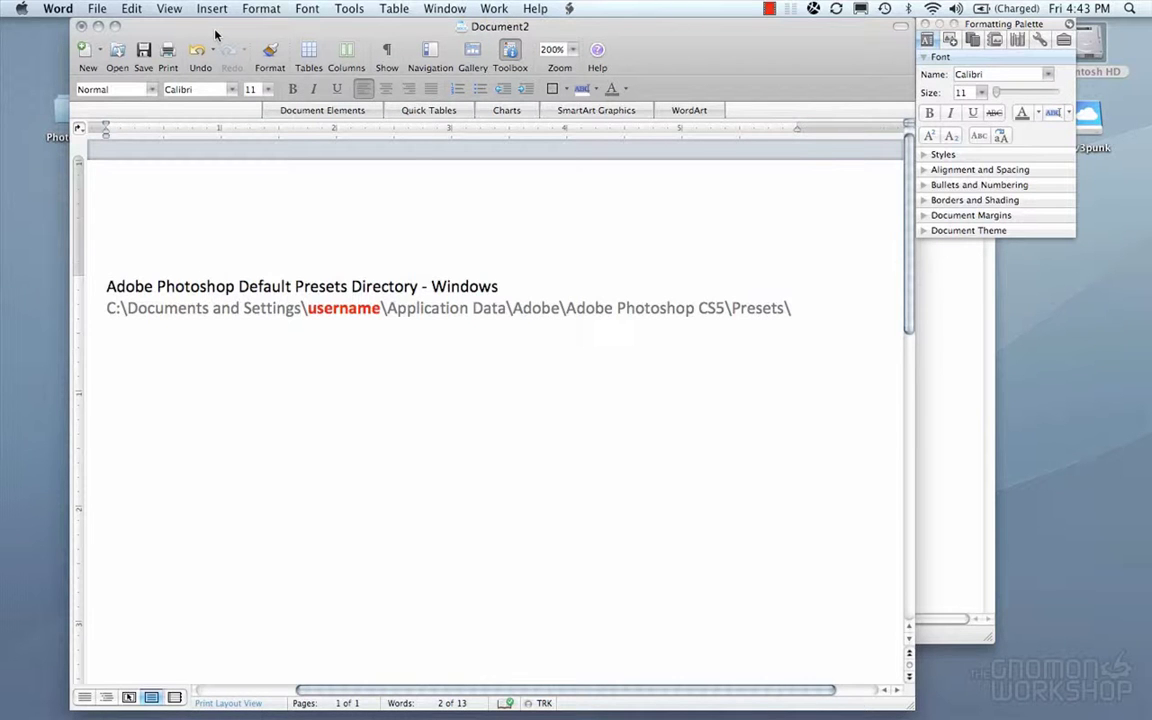
left_click(100, 28)
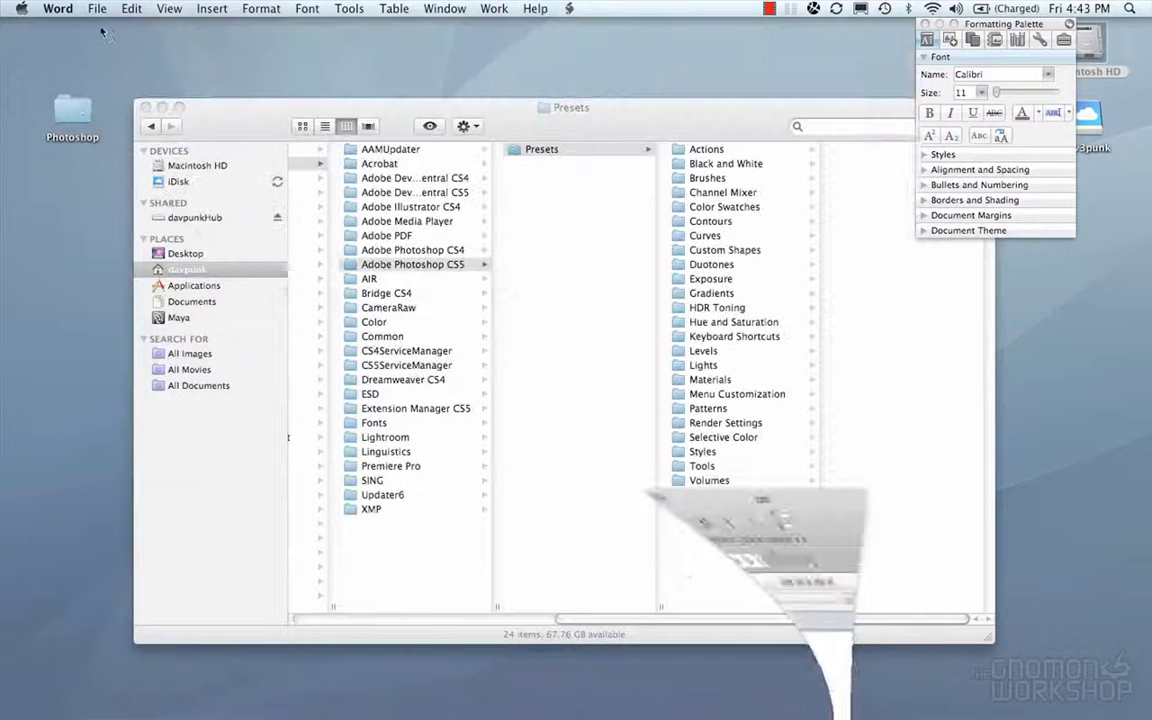
Open the desktop Photoshop > Photoshop Prefs > Presets folder beside the CS5 Presets window.
double_click(82, 116)
left_click_drag(330, 36, 169, 38)
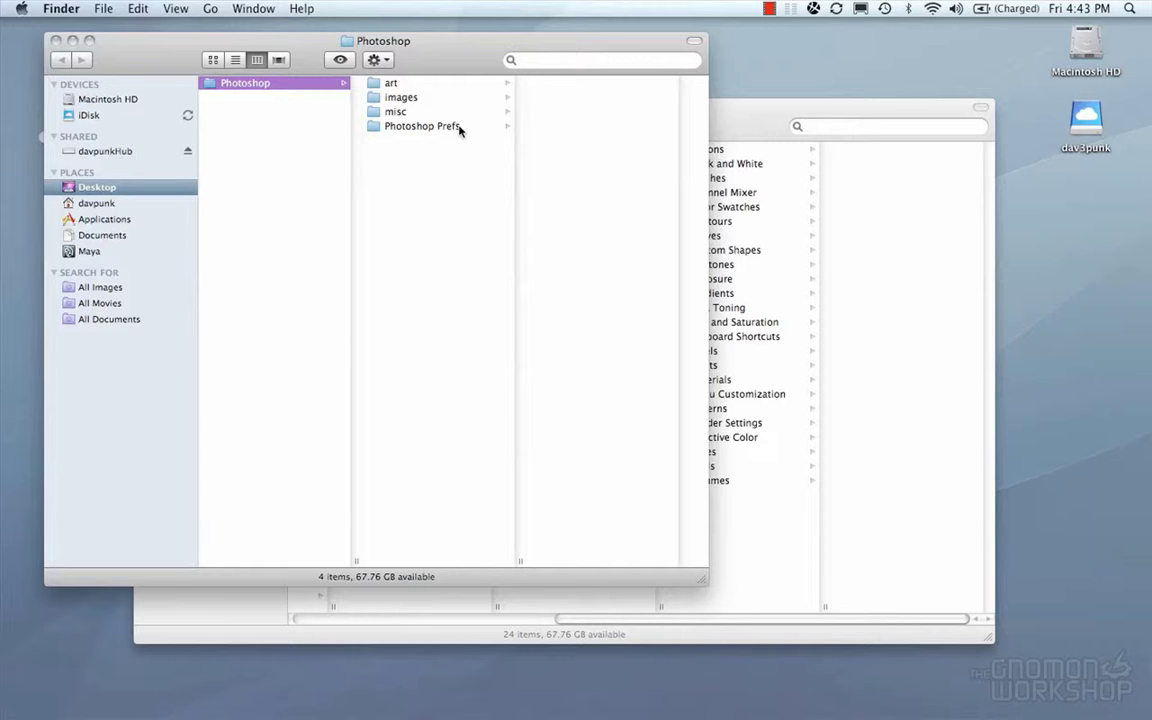
left_click(425, 126)
left_click_drag(416, 47, 297, 76)
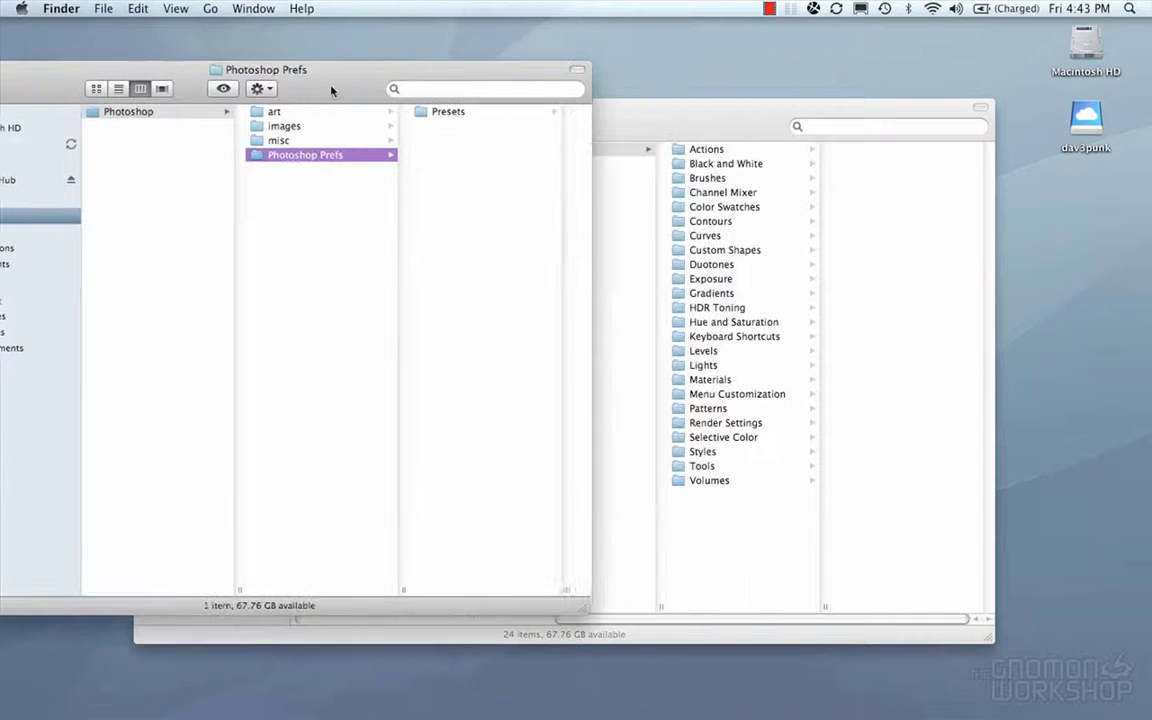
left_click(444, 116)
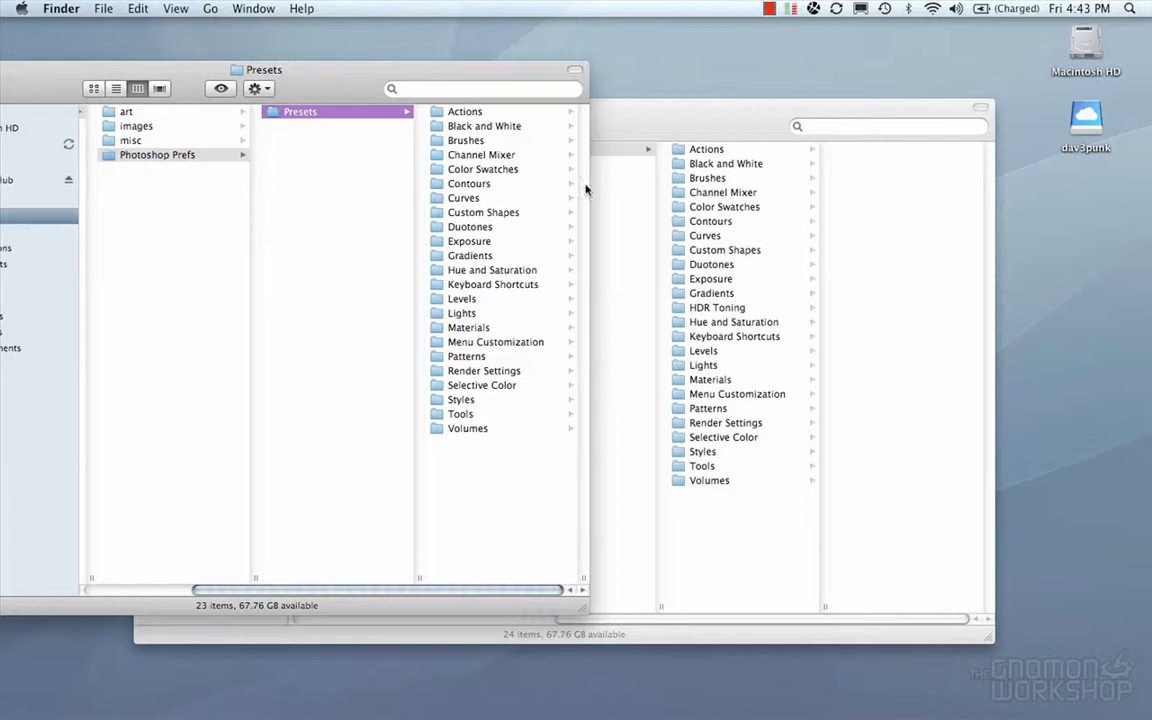
Copy all 23 preset folders into CS5 Presets, replacing existing ones, and close both windows.
key("Right")
key("super+a")
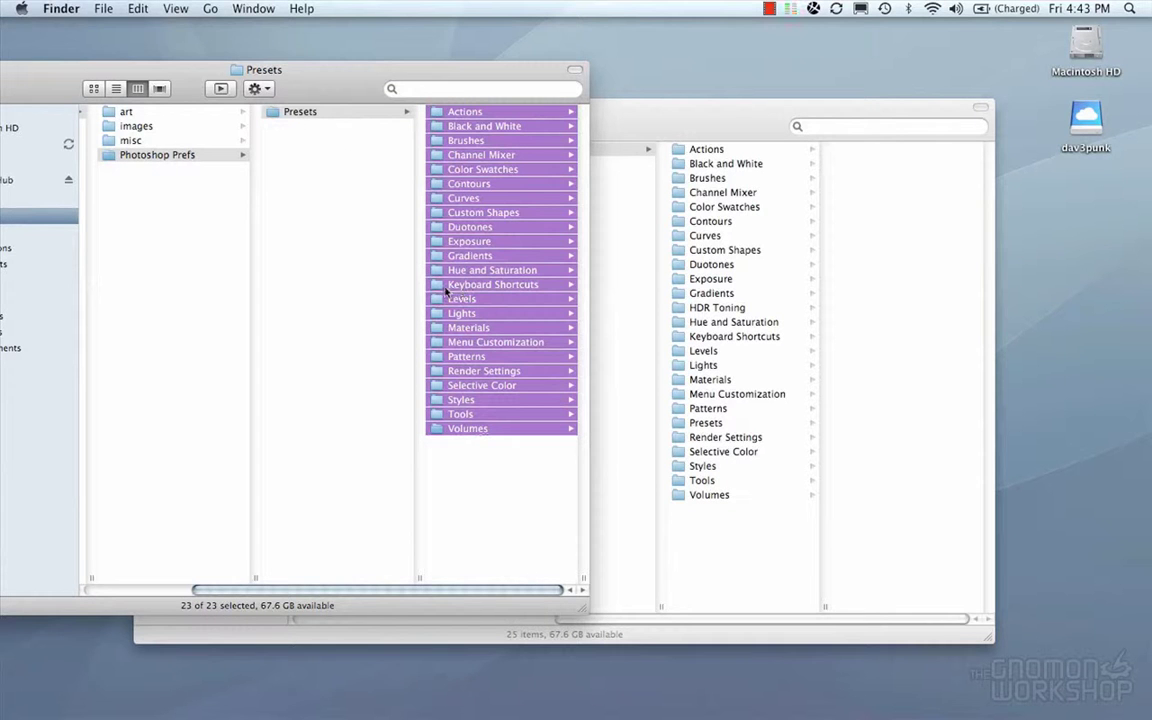
left_click_drag(441, 289, 741, 543)
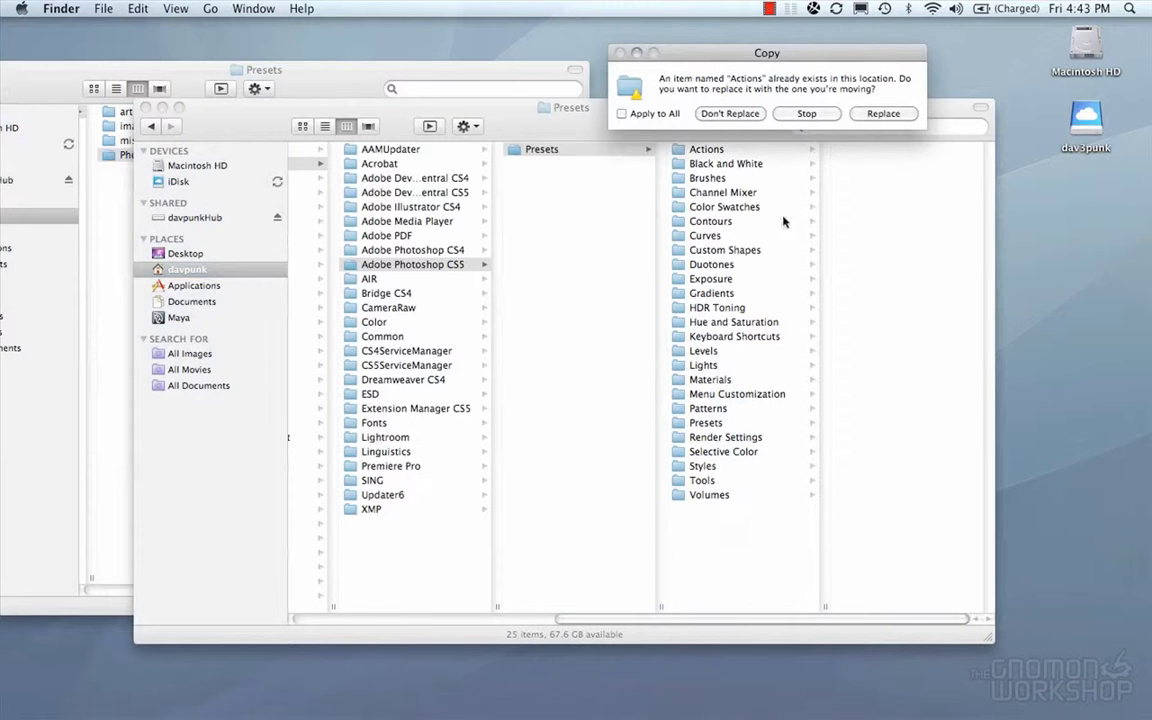
left_click(883, 113)
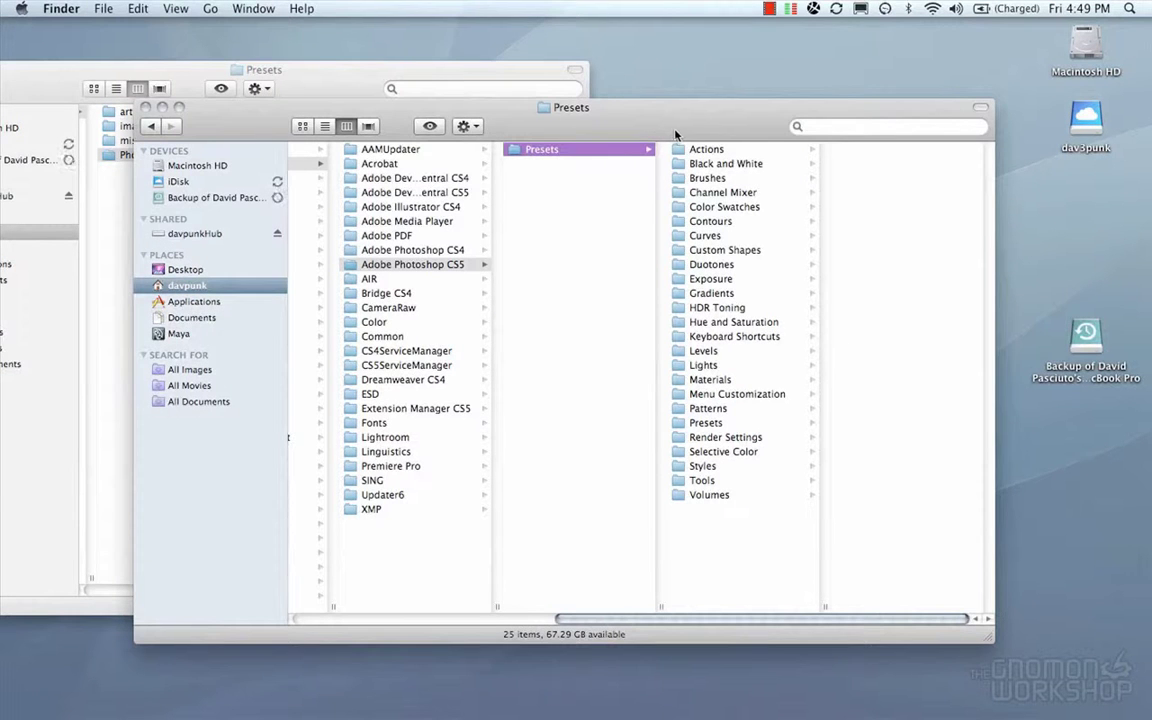
left_click_drag(41, 80, 178, 80)
left_click(75, 69)
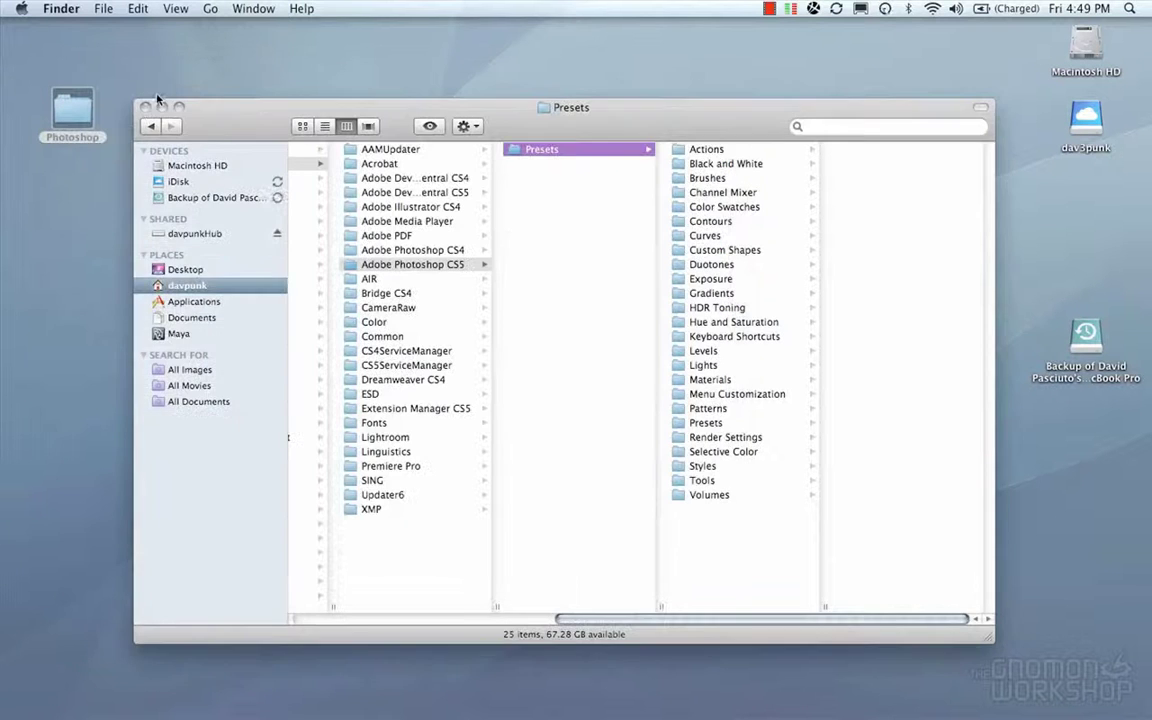
left_click(146, 104)
Reopen Photoshop's Preset Manager and set the preset type to Swatches.
key("super+Tab")
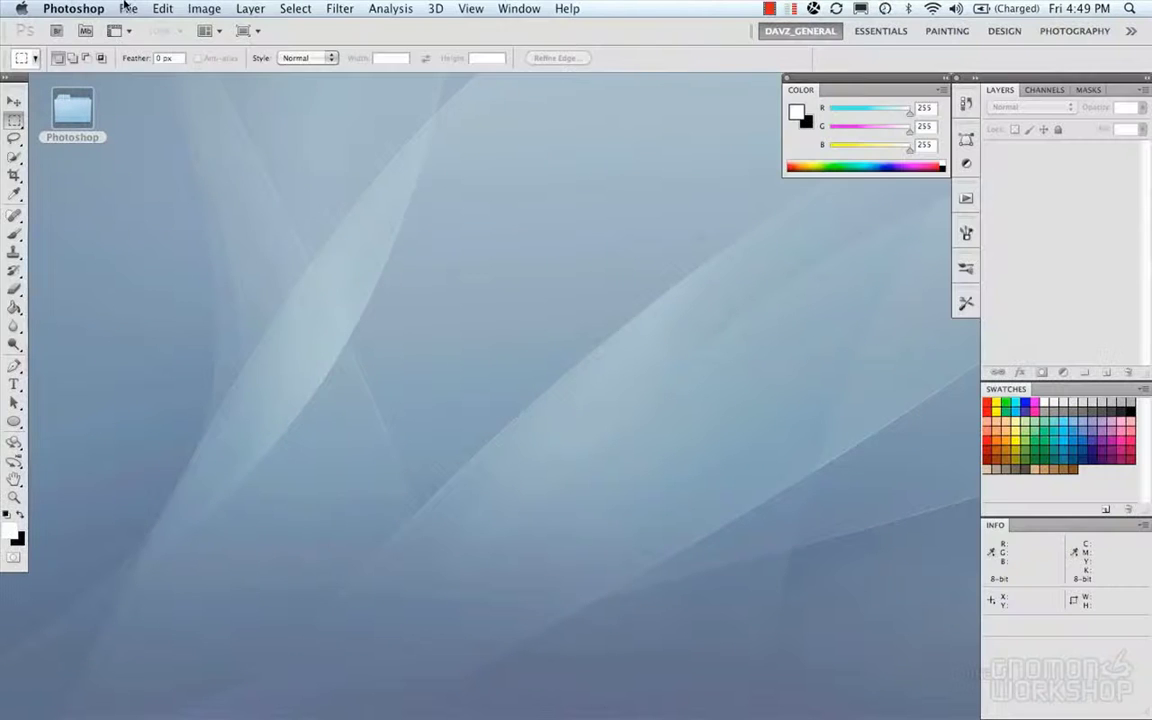
left_click(128, 8)
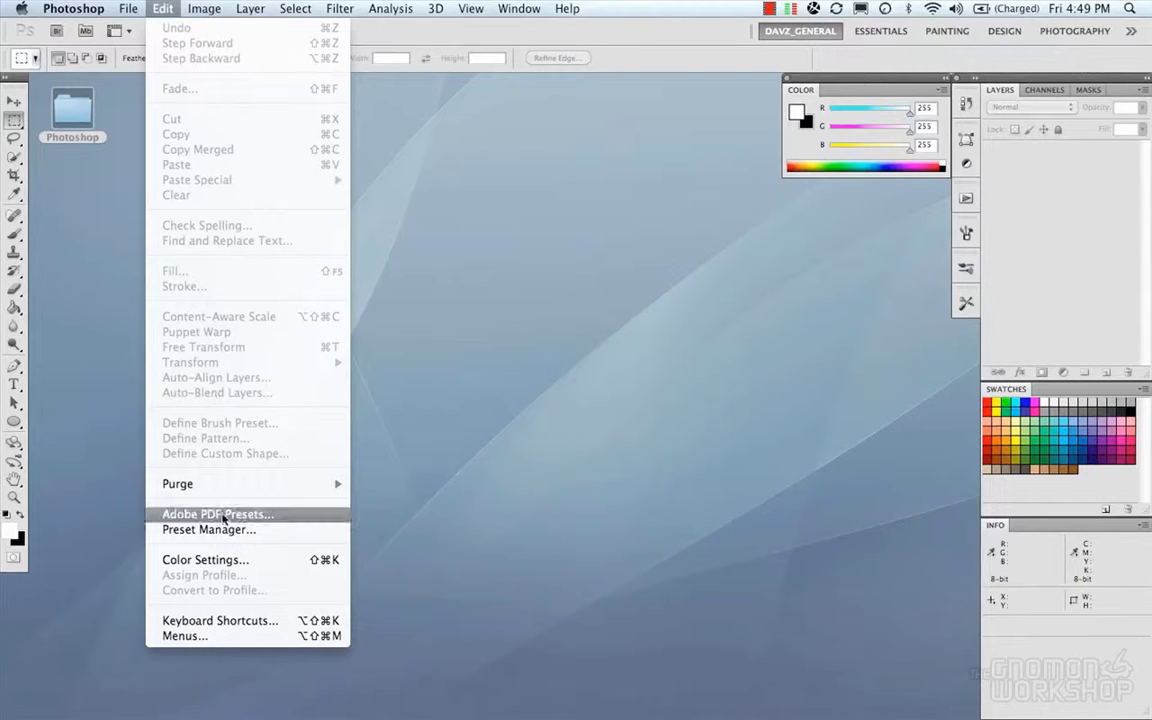
left_click(213, 530)
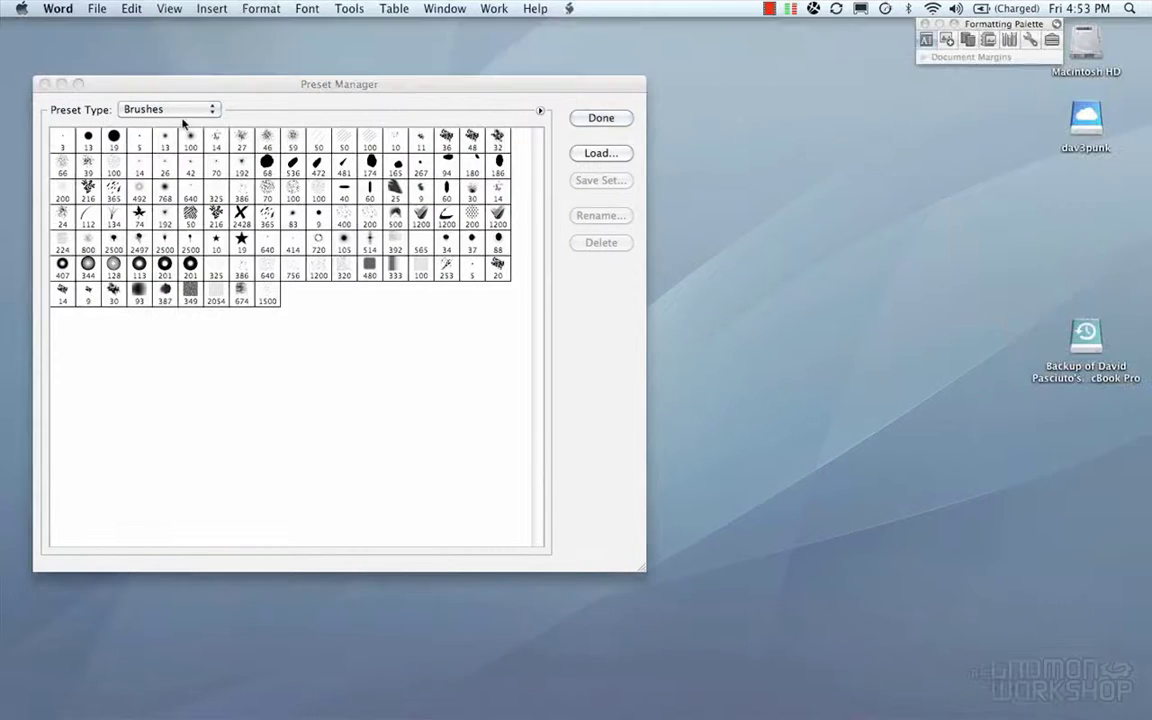
left_click(256, 97)
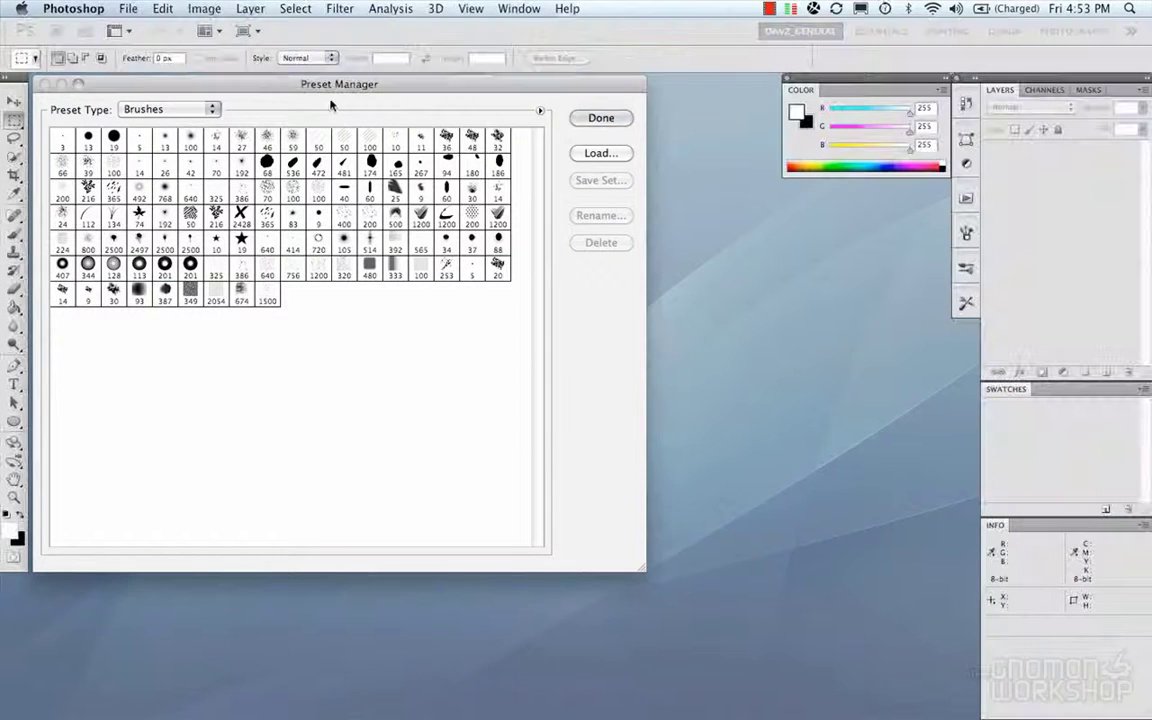
left_click(193, 110)
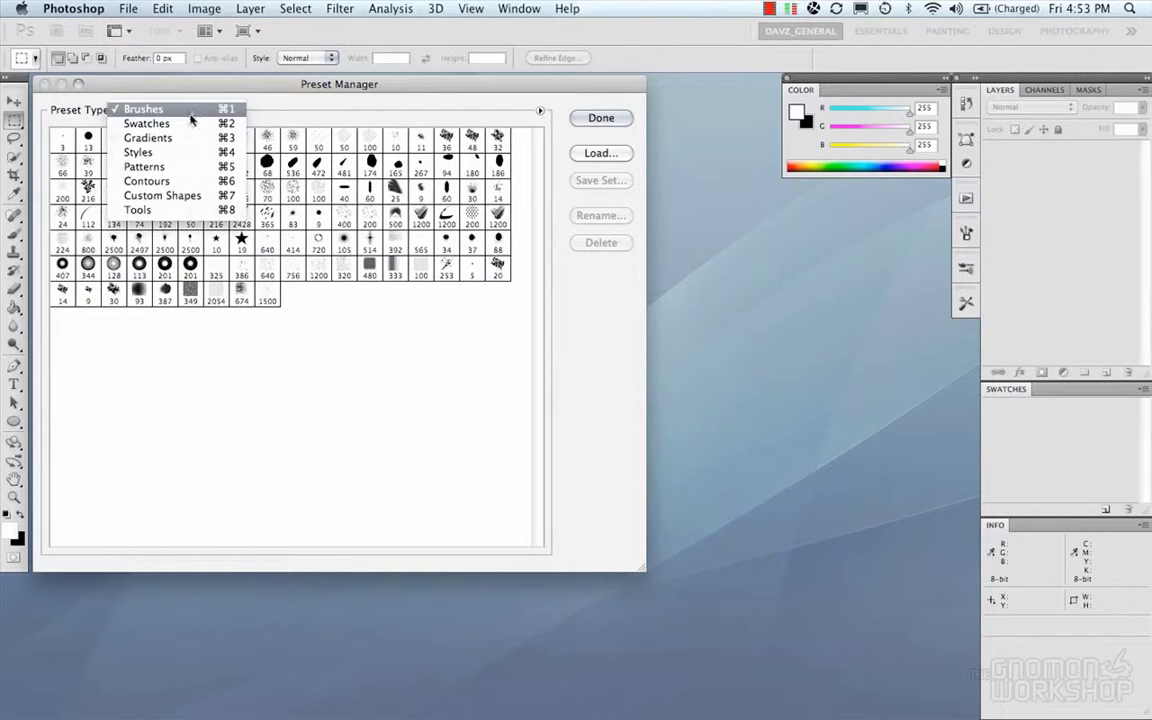
left_click(193, 121)
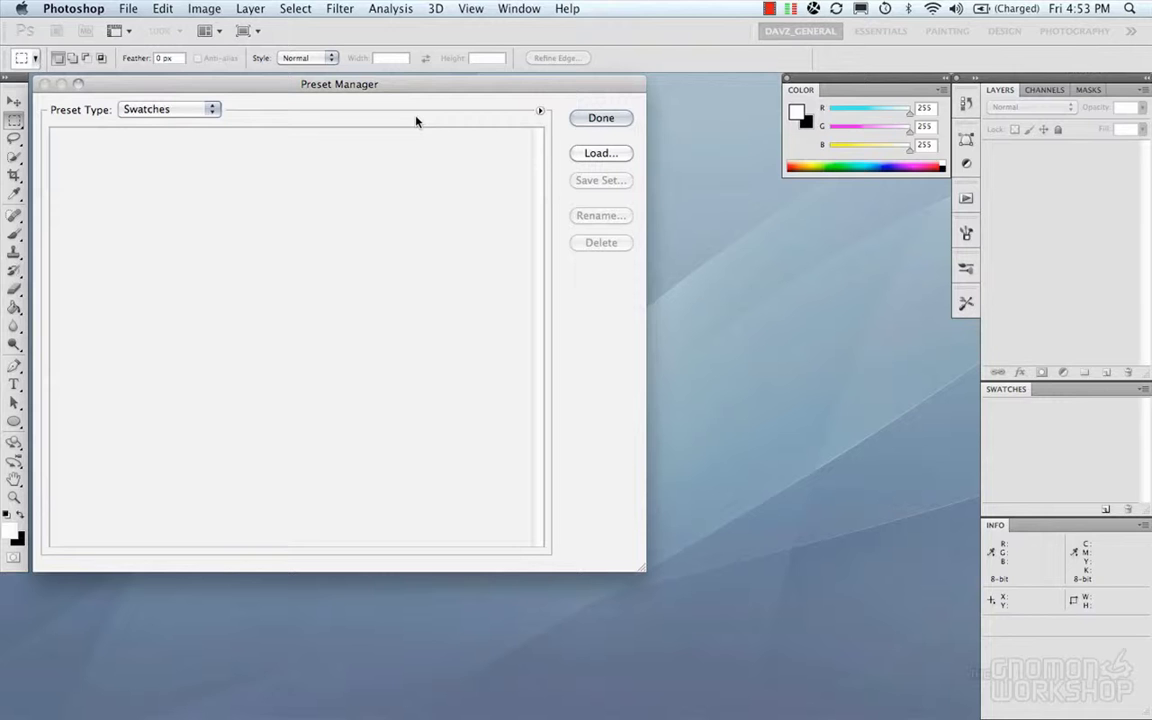
Load the davz08.aco swatch set from the Color Swatches folder.
left_click(578, 153)
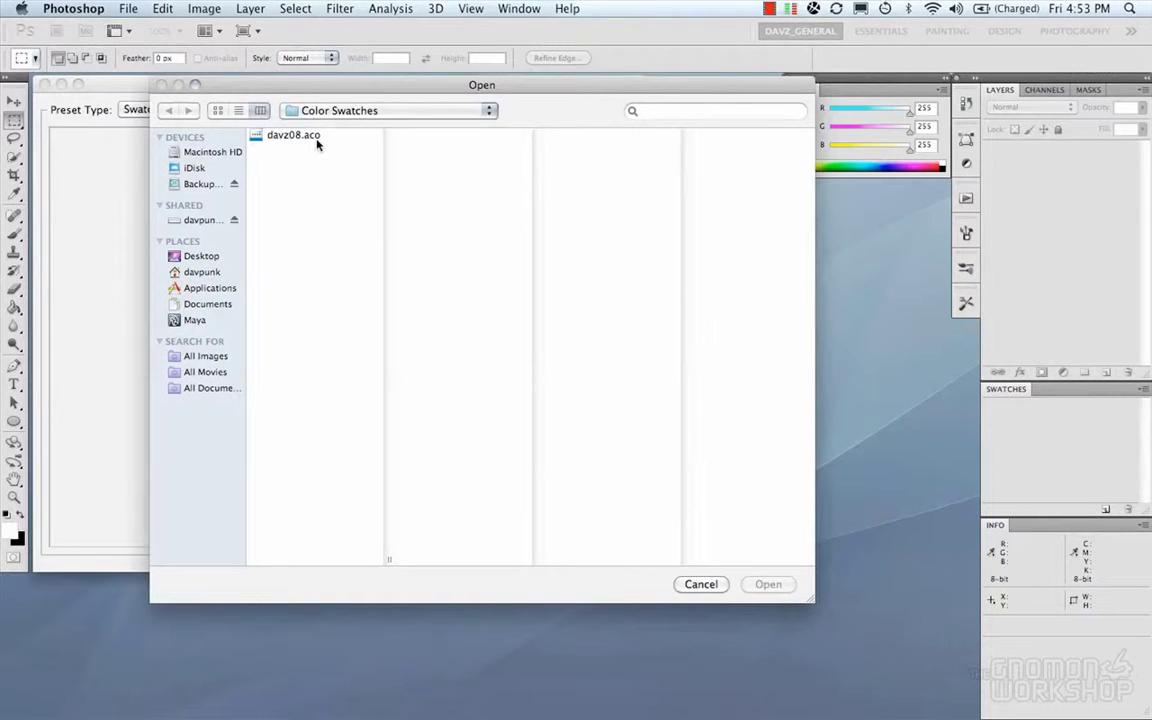
left_click(376, 110)
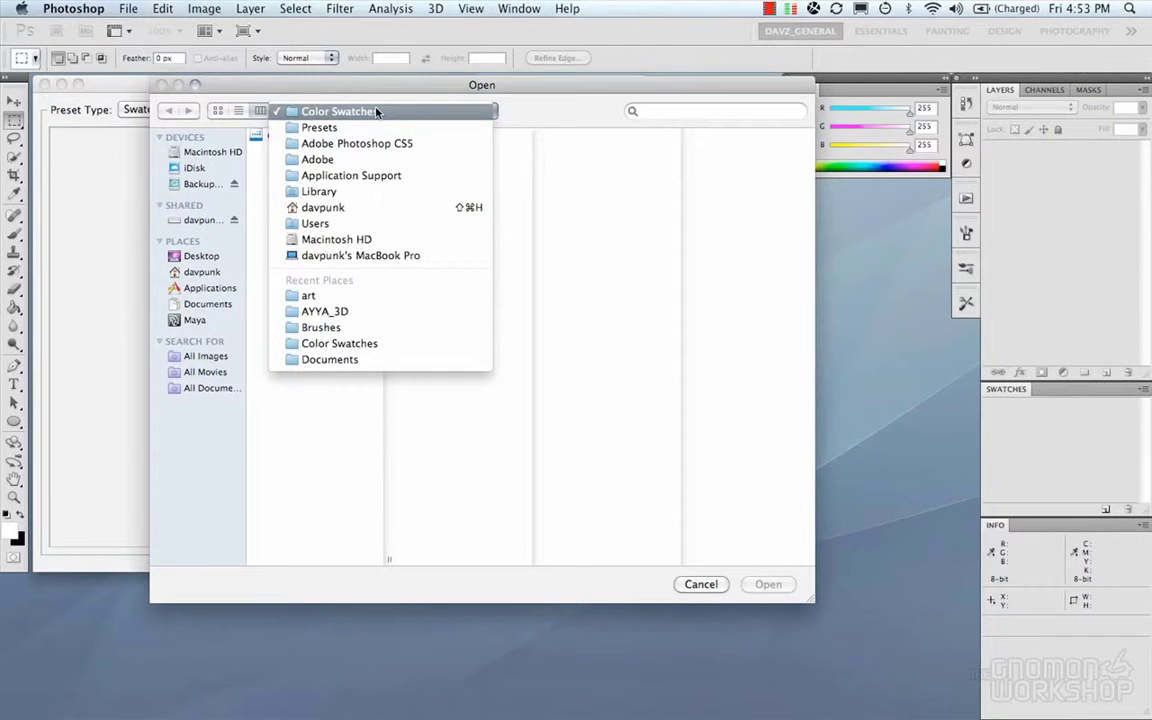
left_click(376, 111)
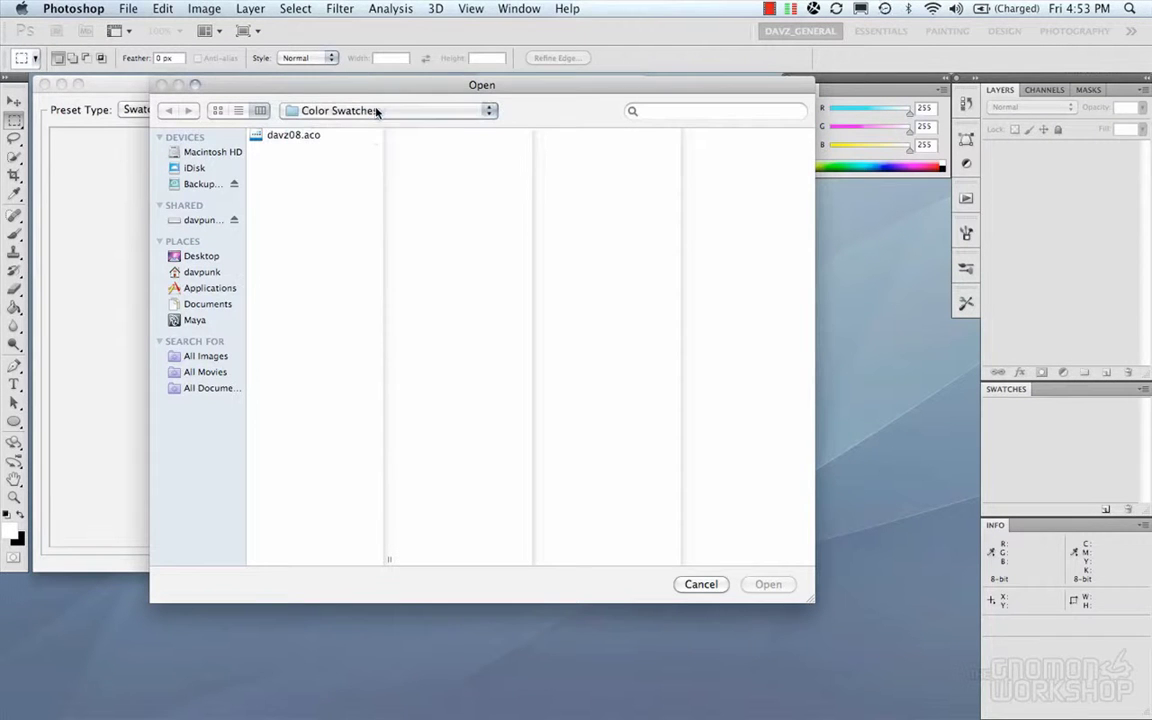
left_click(293, 137)
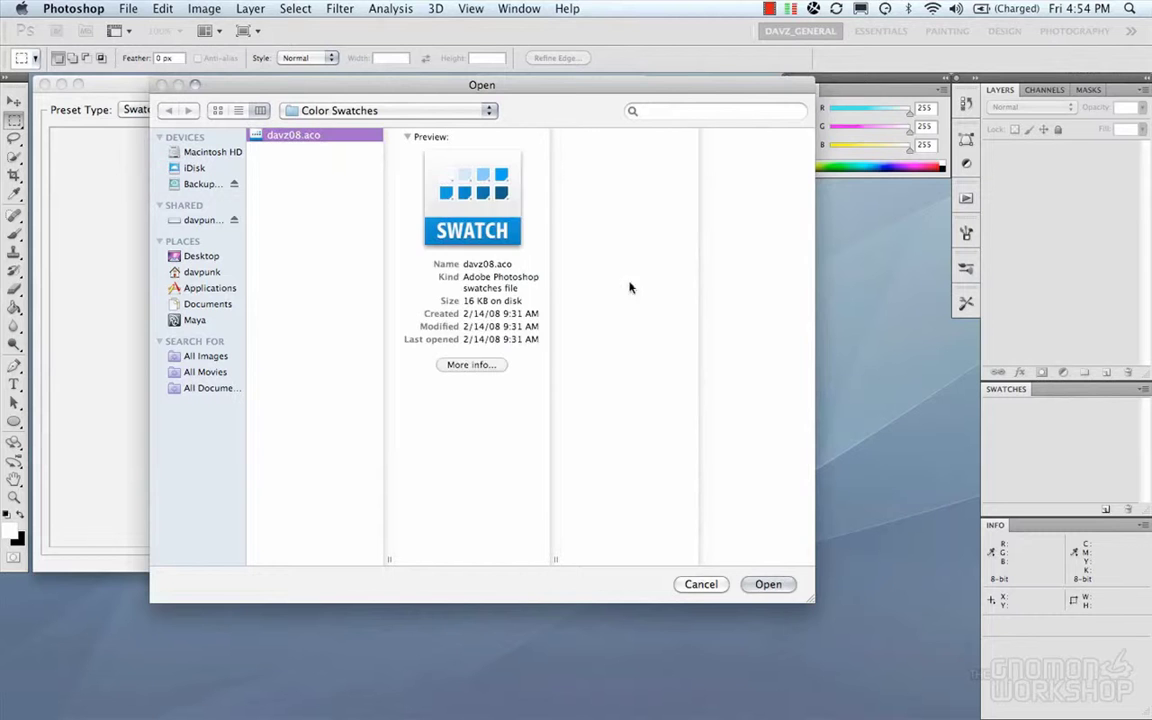
left_click(768, 584)
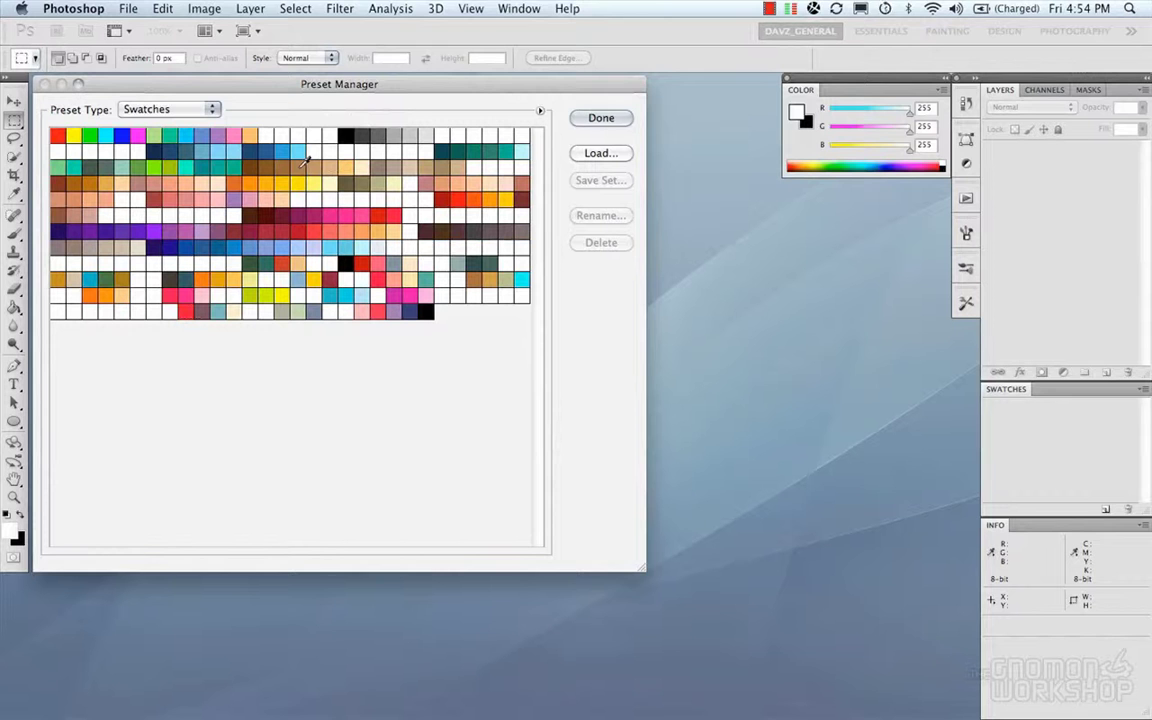
left_click(540, 113)
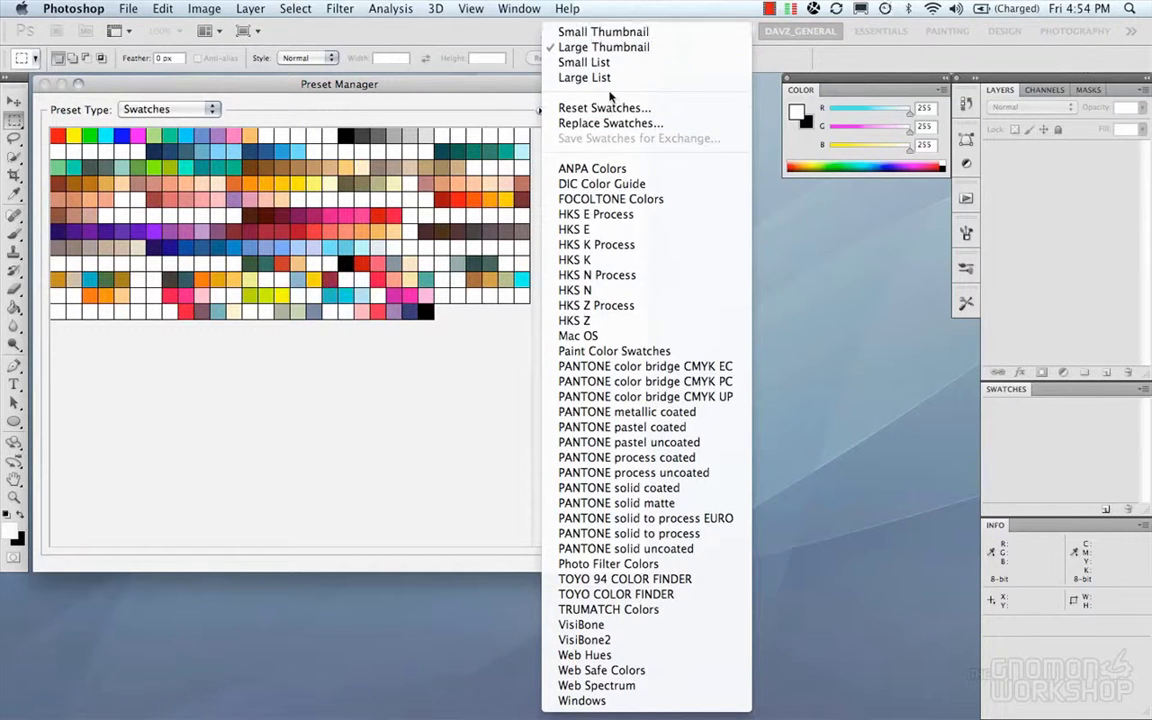
Switch the preset type to Gradients and load the DAVZ_2010.grd gradient set.
left_click(492, 118)
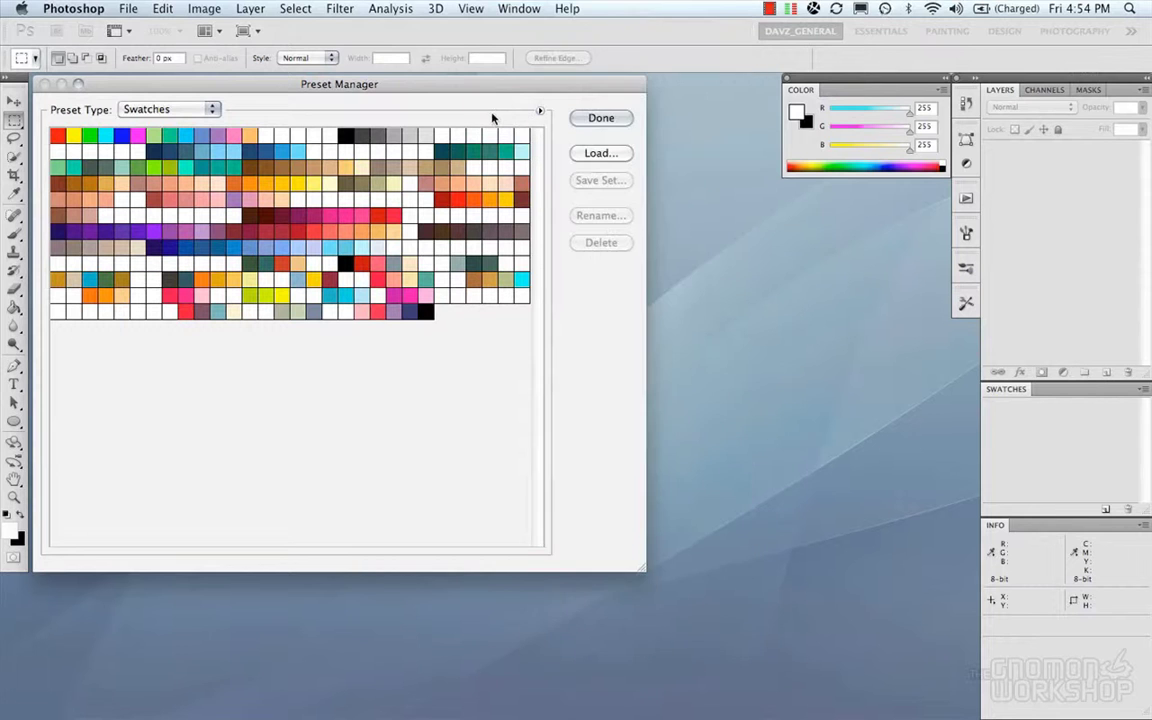
left_click(197, 111)
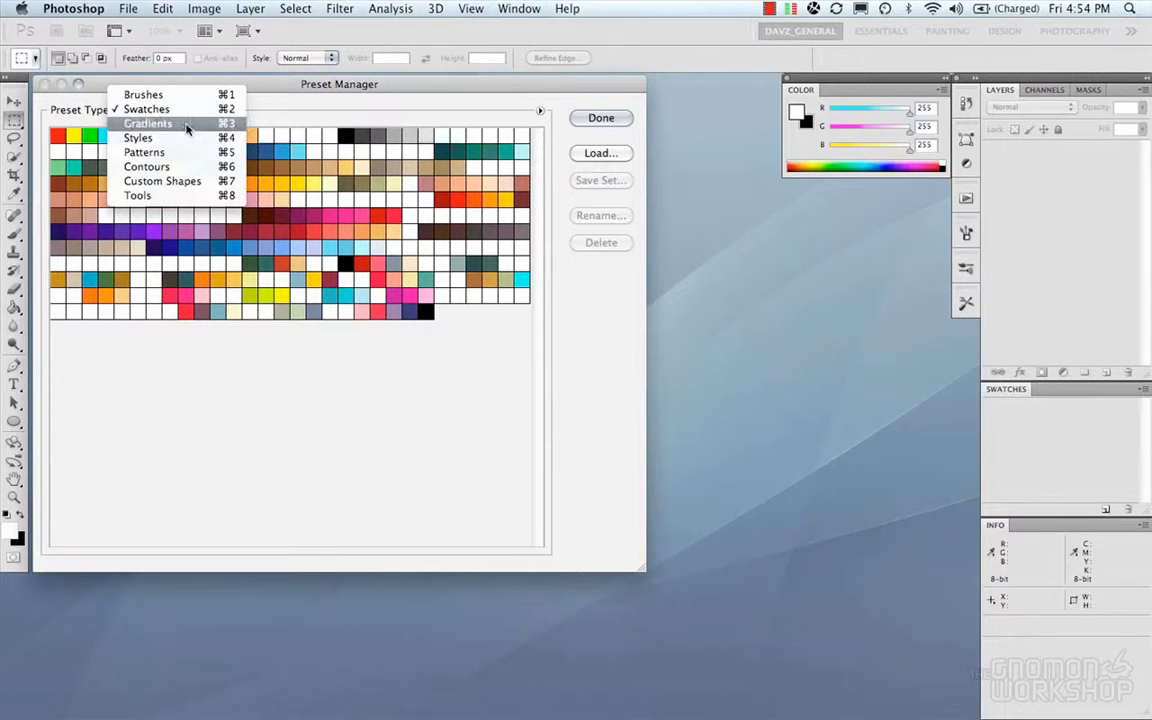
left_click(188, 121)
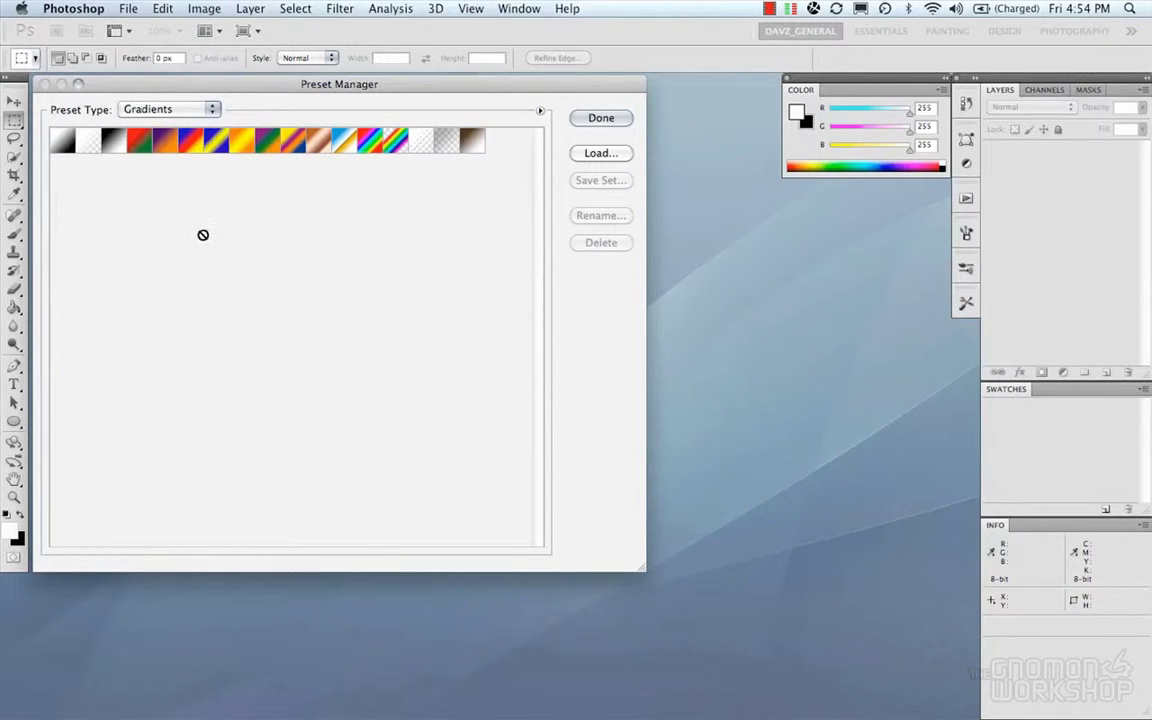
left_click(601, 155)
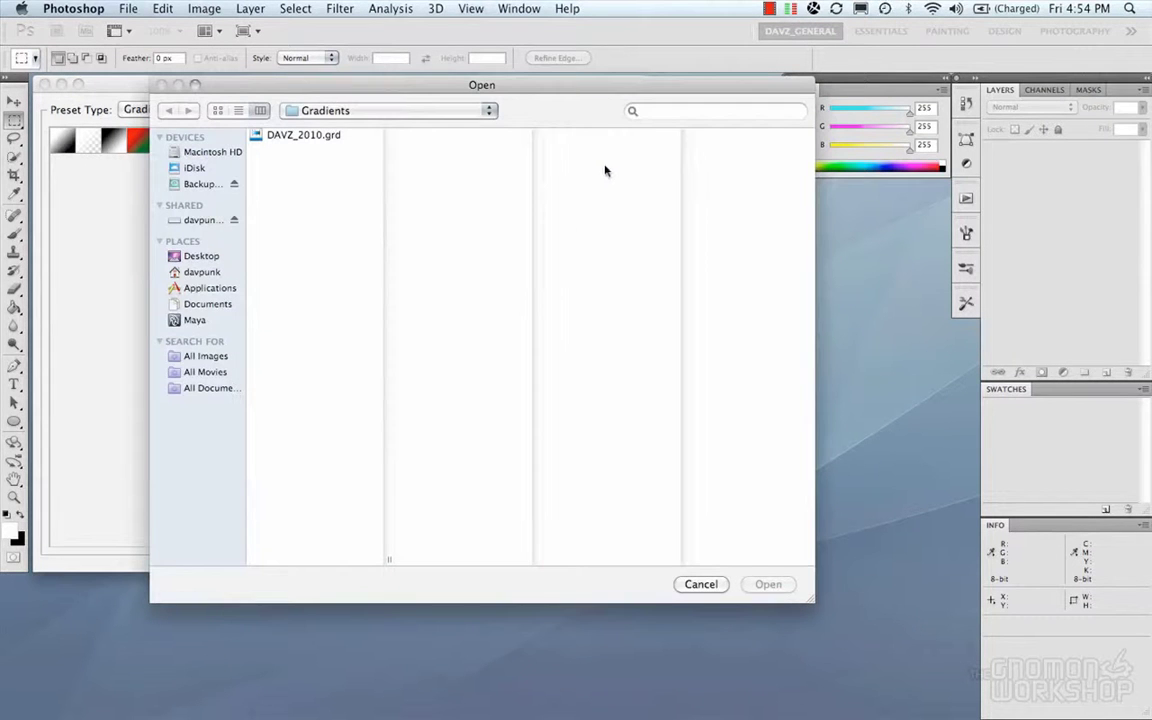
left_click(360, 113)
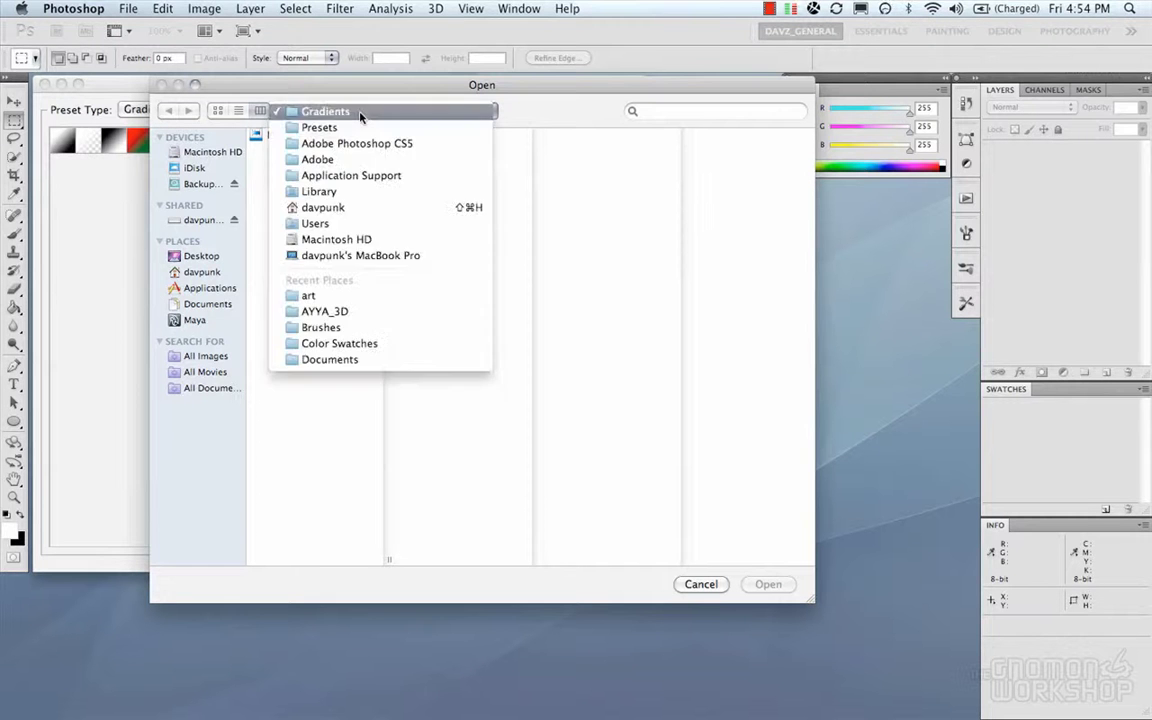
left_click(360, 113)
left_click(330, 136)
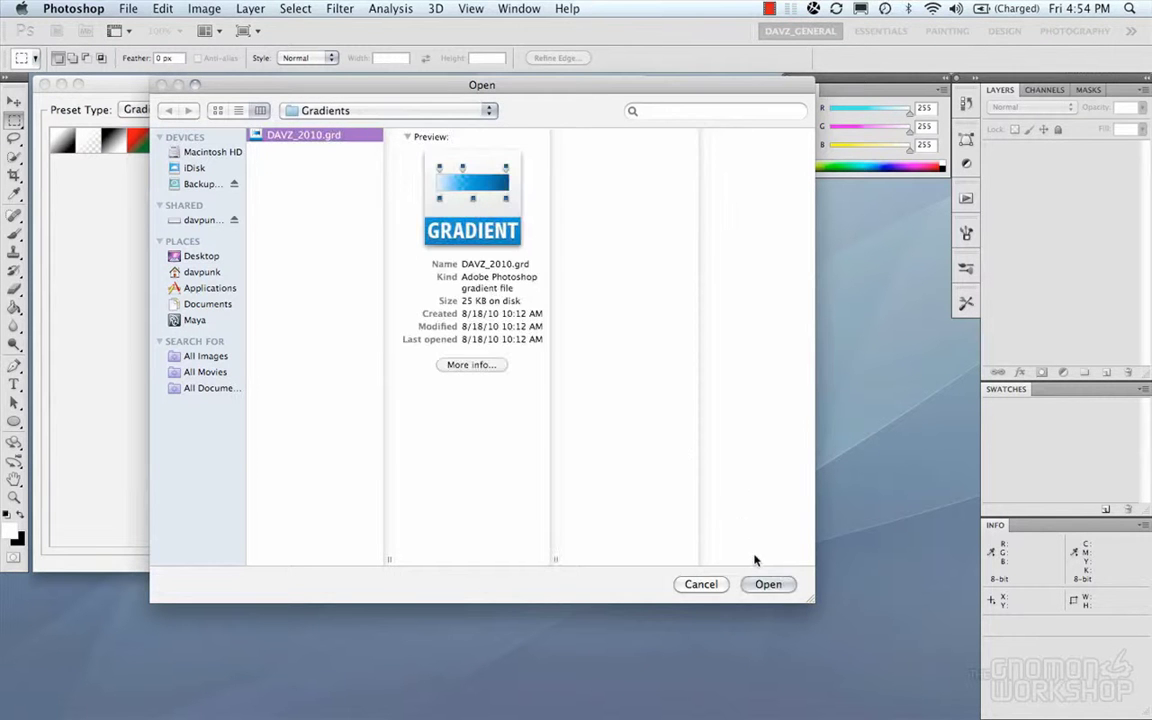
left_click(768, 584)
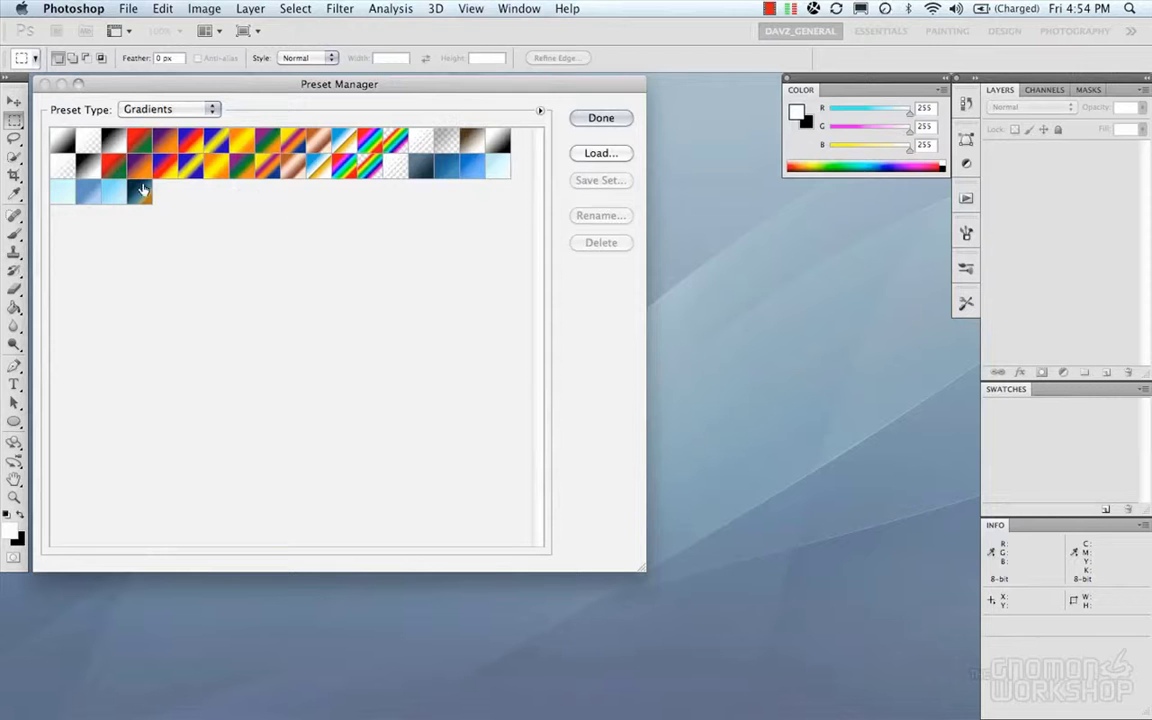
Delete all listed gradients and reload DAVZ_2010.grd so only that set remains.
left_click(66, 146)
left_click(143, 195, "shift")
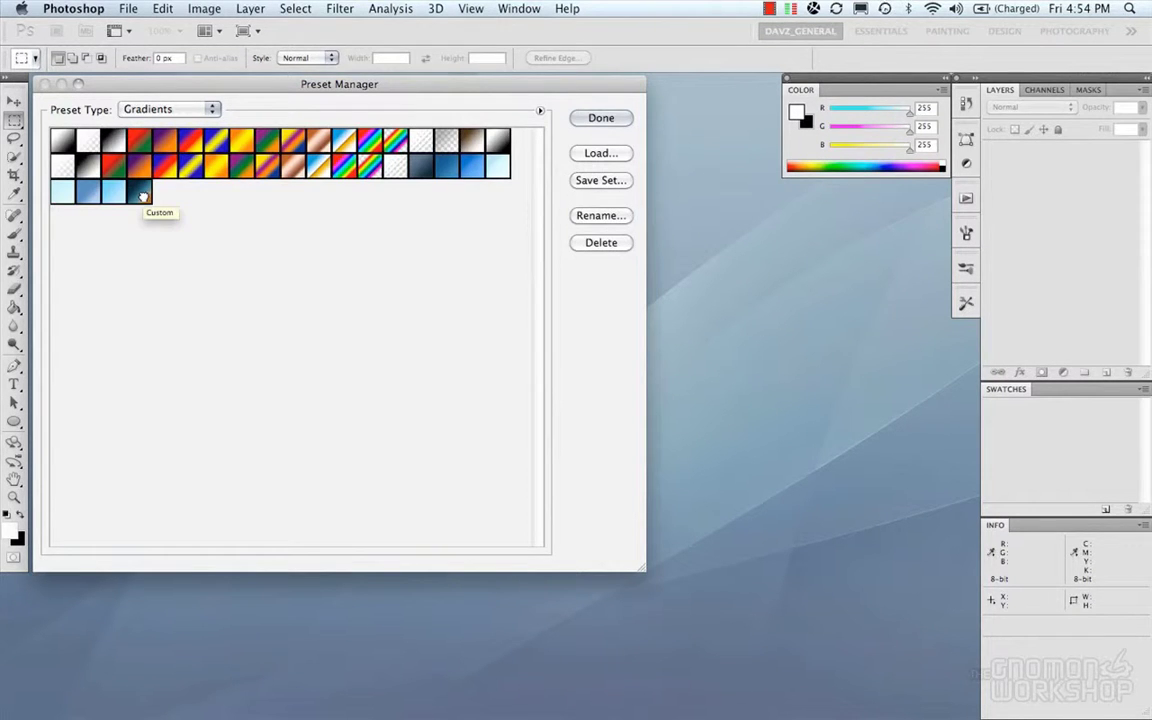
left_click(599, 243)
left_click(596, 154)
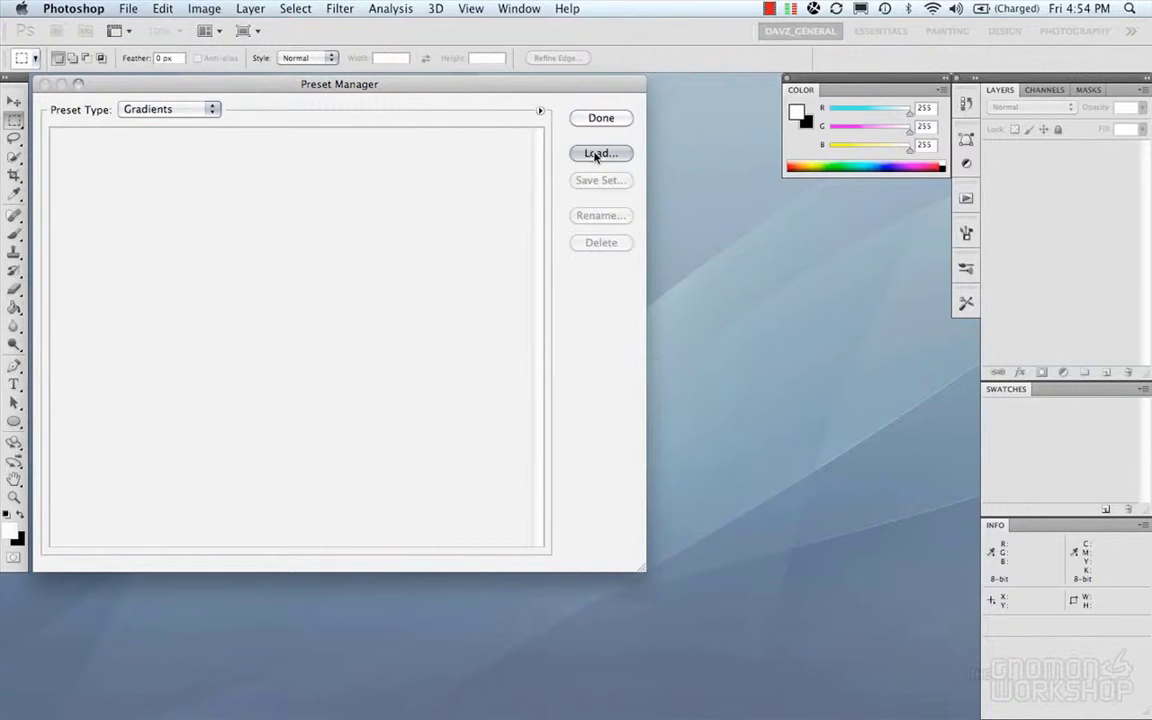
left_click(285, 133)
left_click(765, 584)
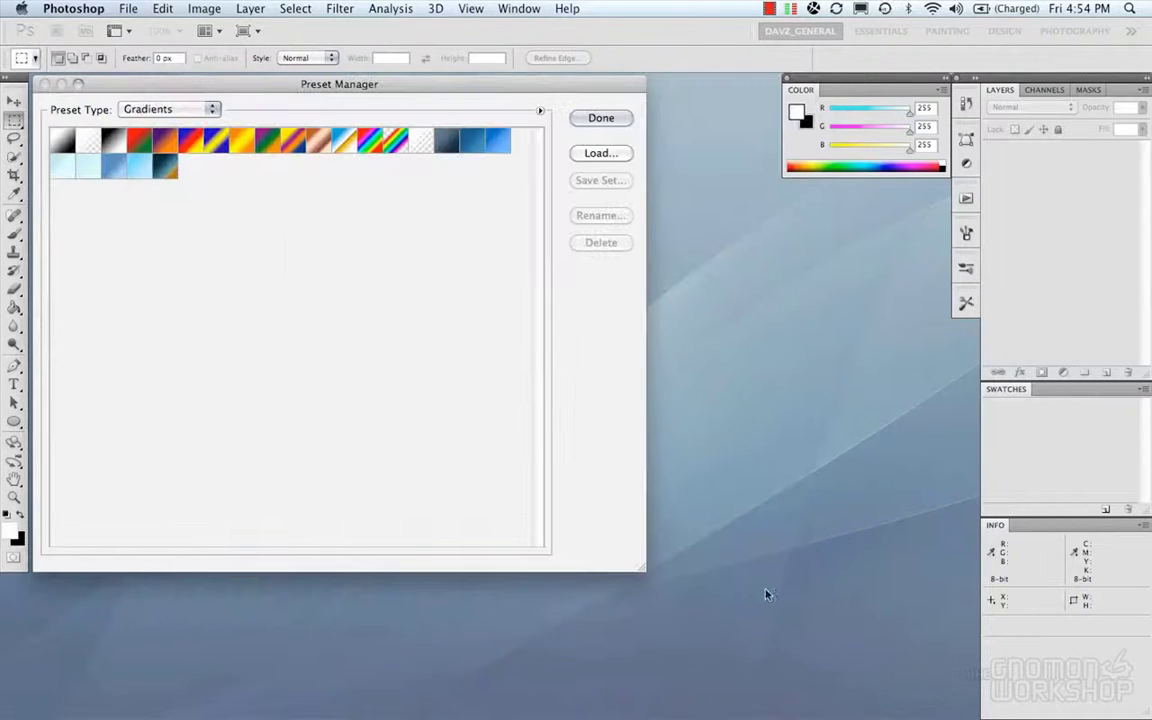
Set the preset type to Styles and load the DAVZ_2010.asl style set.
left_click(195, 109)
left_click(193, 124)
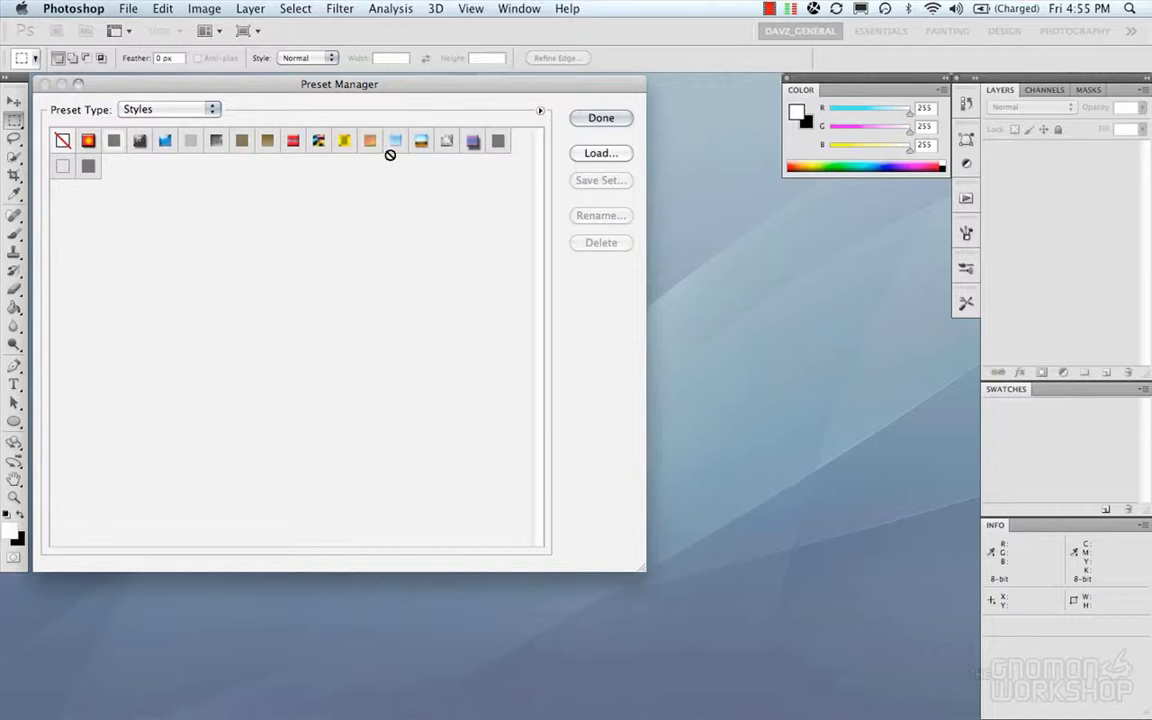
left_click(601, 154)
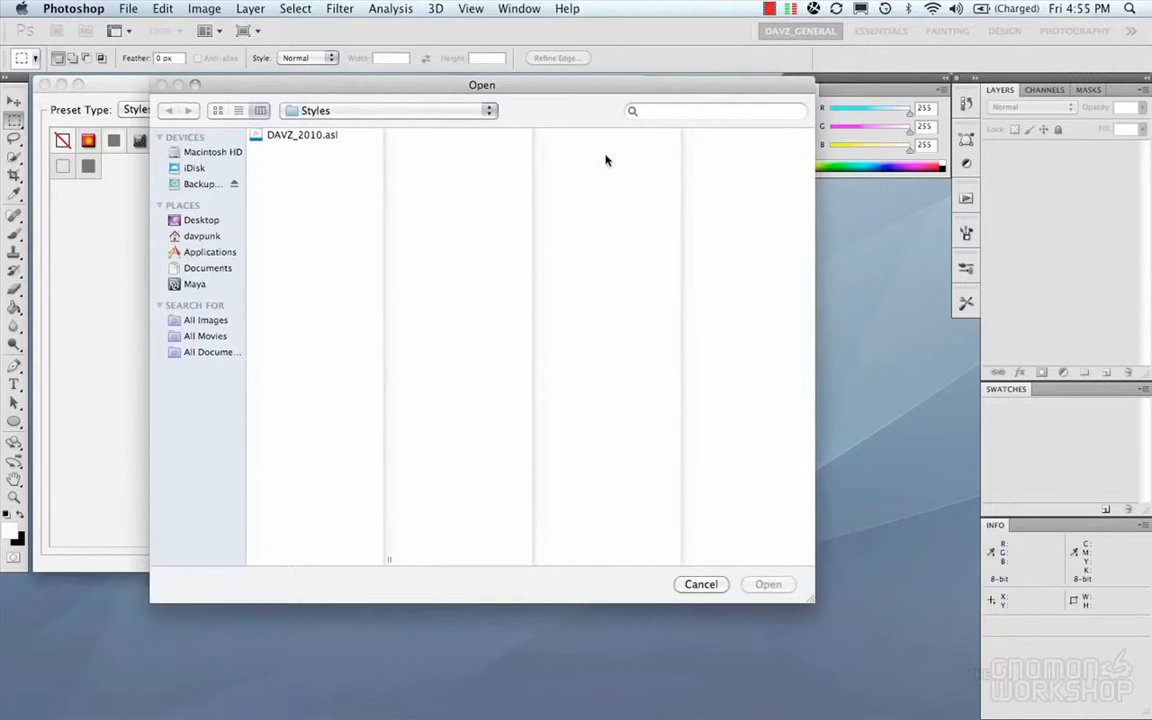
left_click(310, 135)
left_click(768, 584)
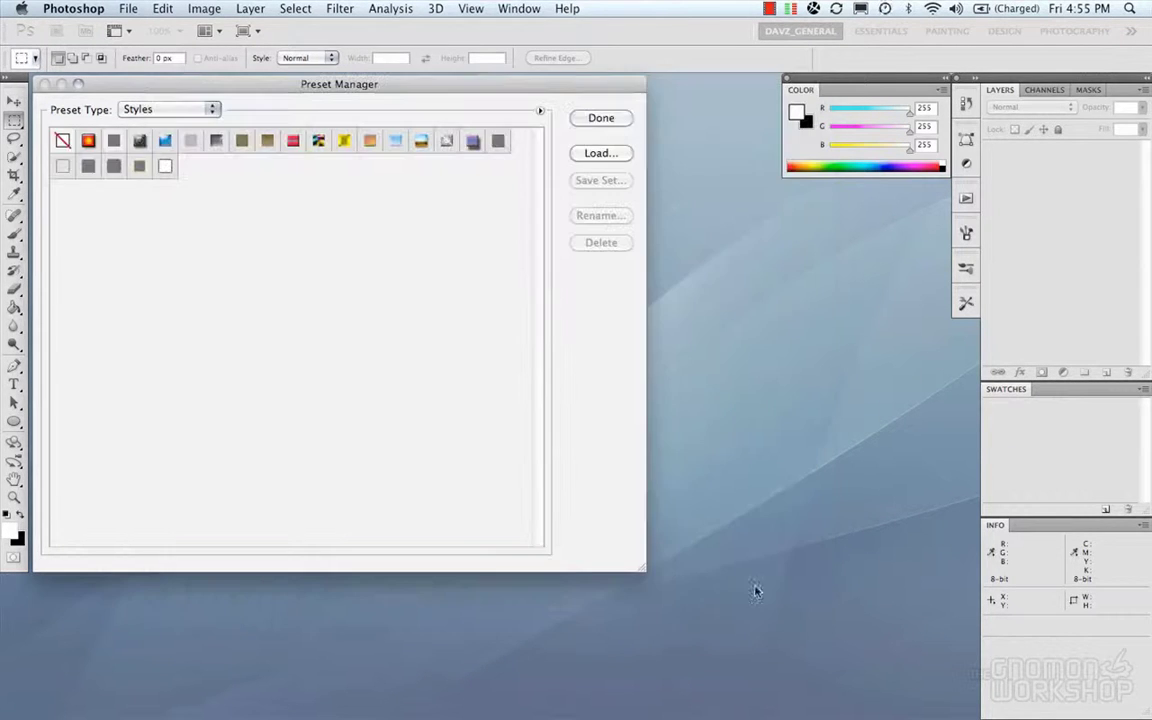
left_click(206, 110)
Switch to Patterns, delete the two existing patterns, and load davz_2010.pat.
left_click(202, 123)
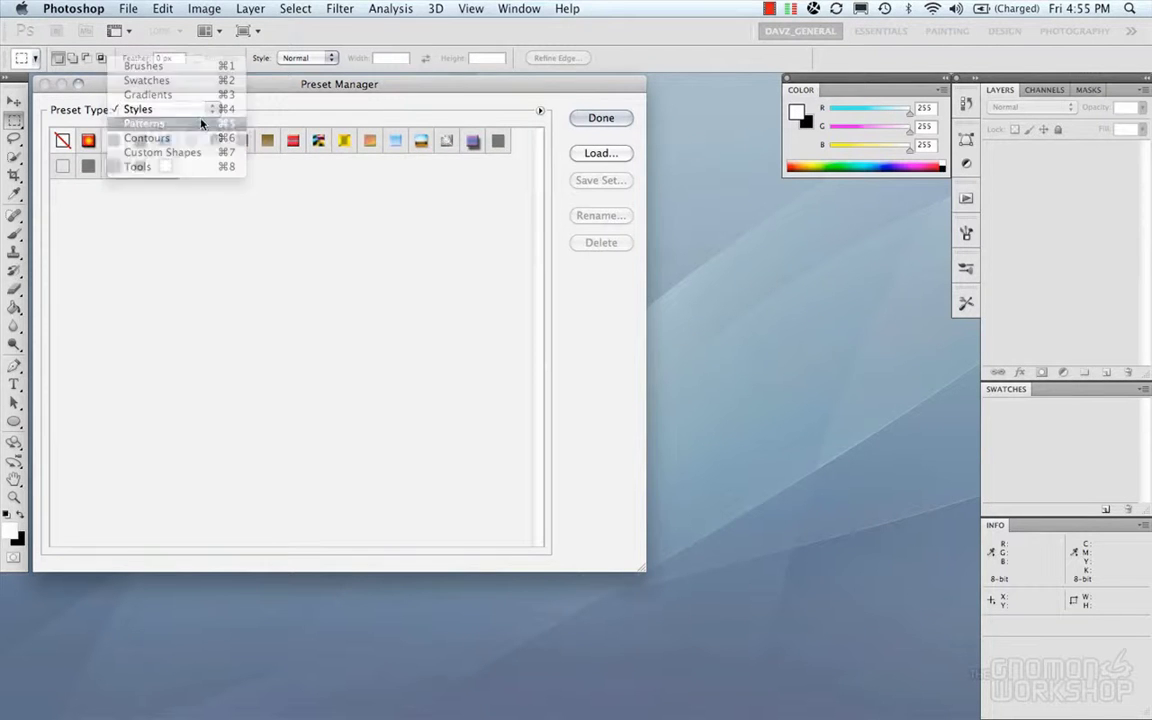
left_click(90, 147, "shift")
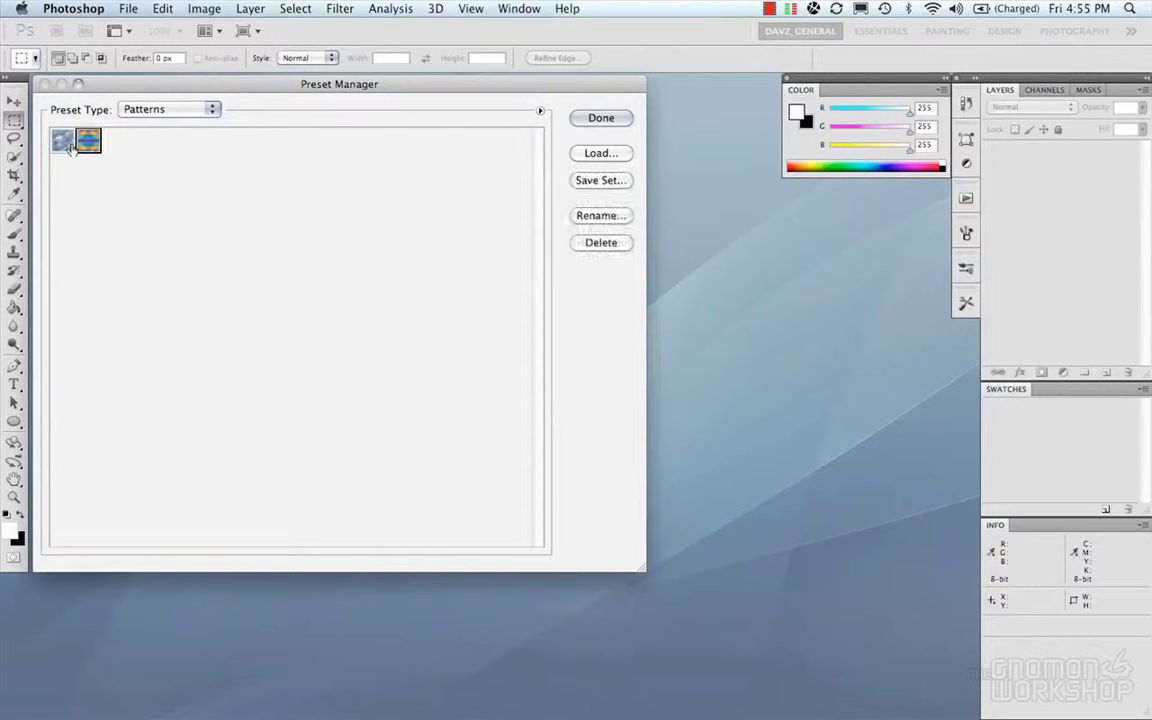
left_click(601, 243)
left_click(600, 153)
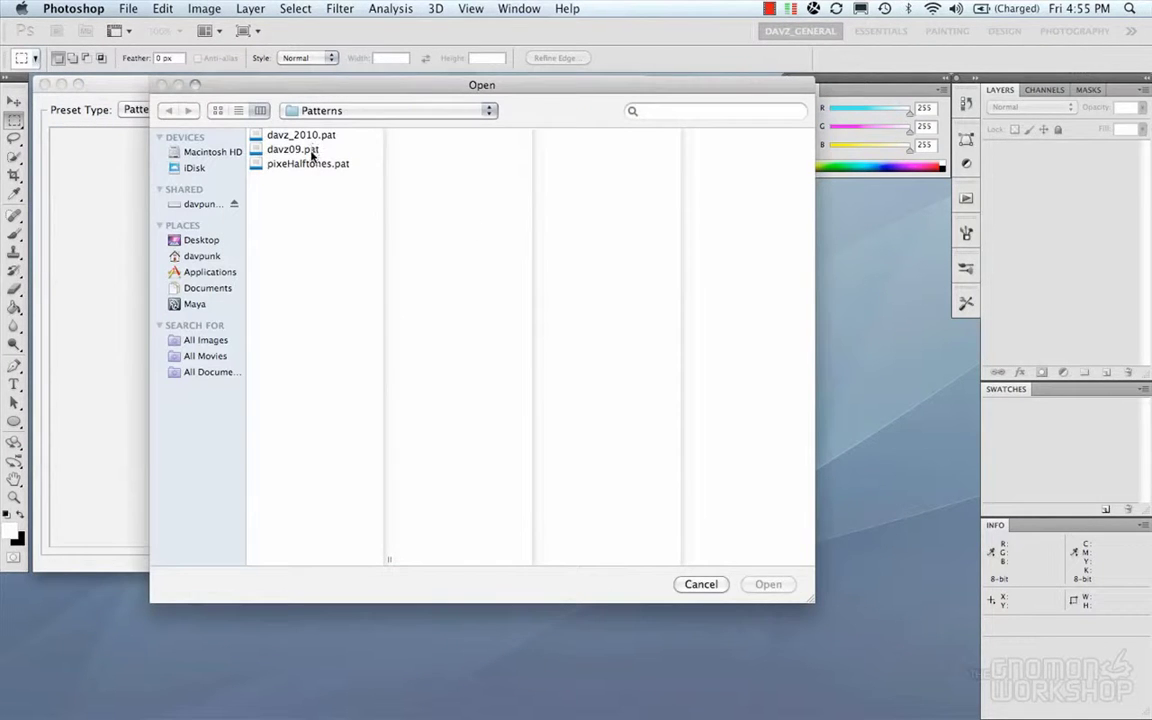
left_click(284, 134)
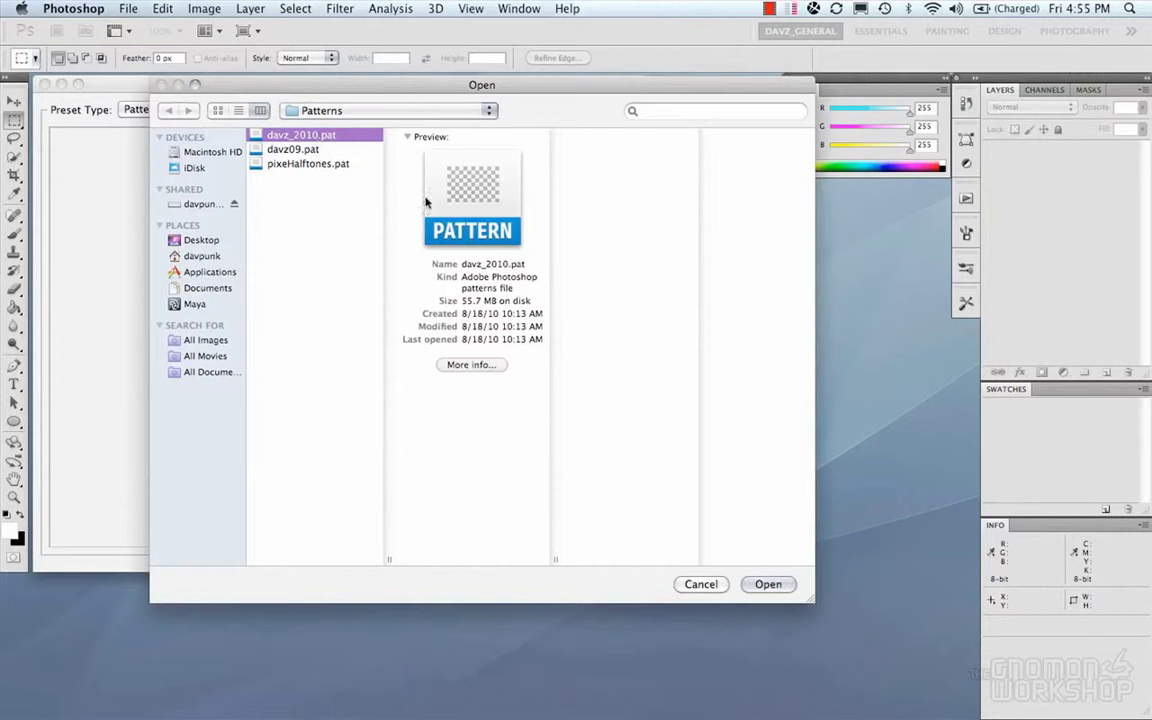
left_click(769, 585)
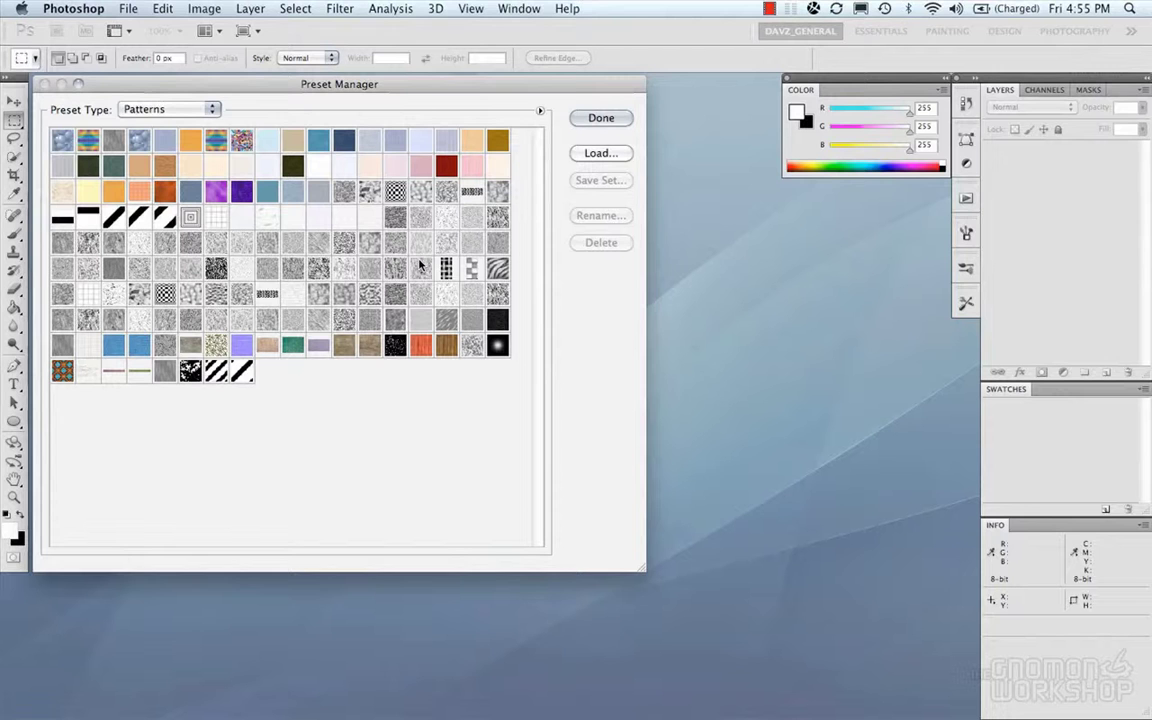
Append the pixeHalftones.pat and davz09.pat pattern sets.
left_click(599, 158)
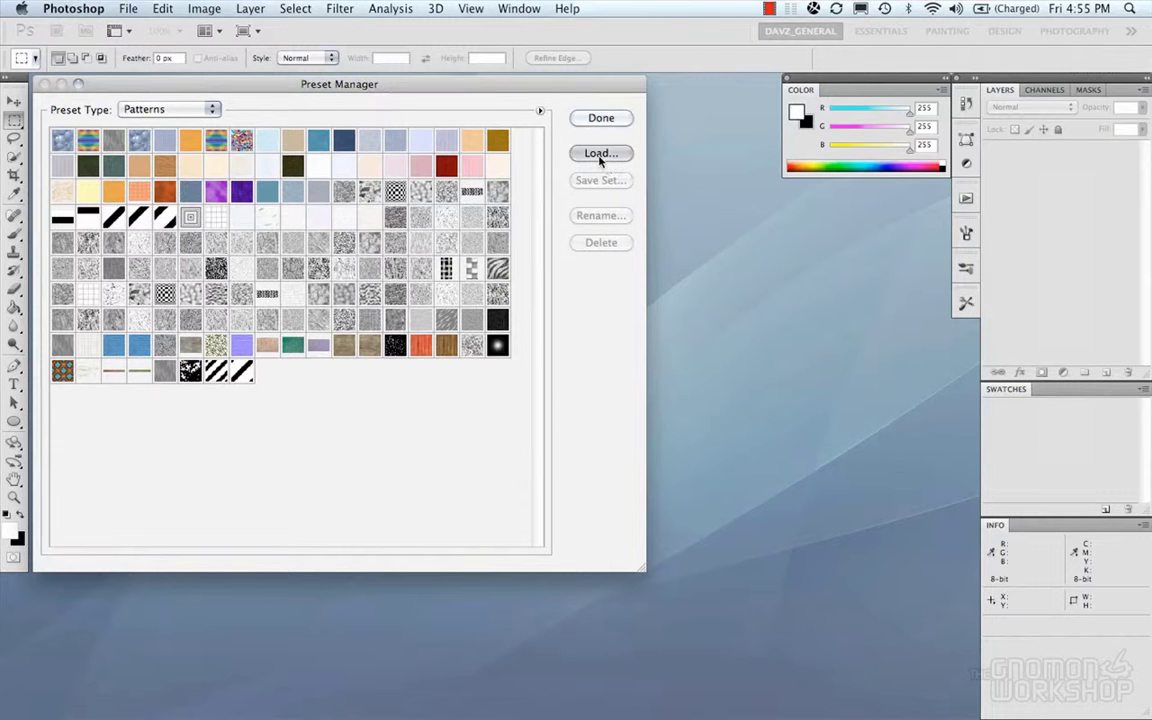
left_click(318, 164)
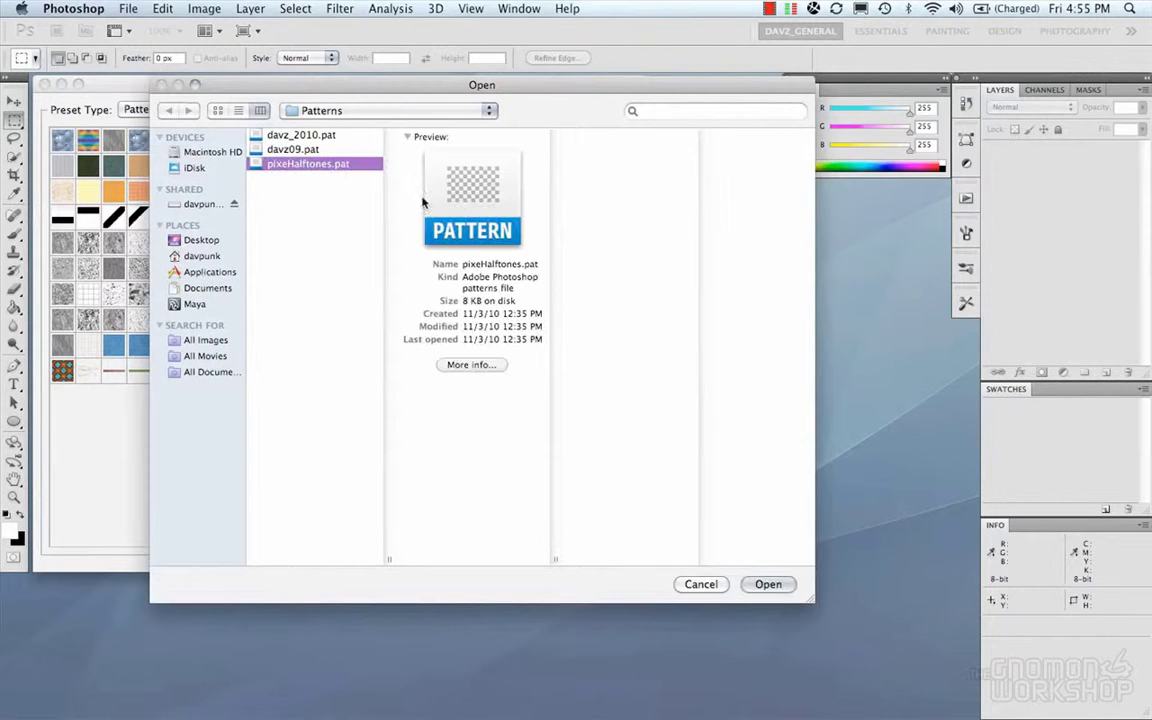
left_click(768, 584)
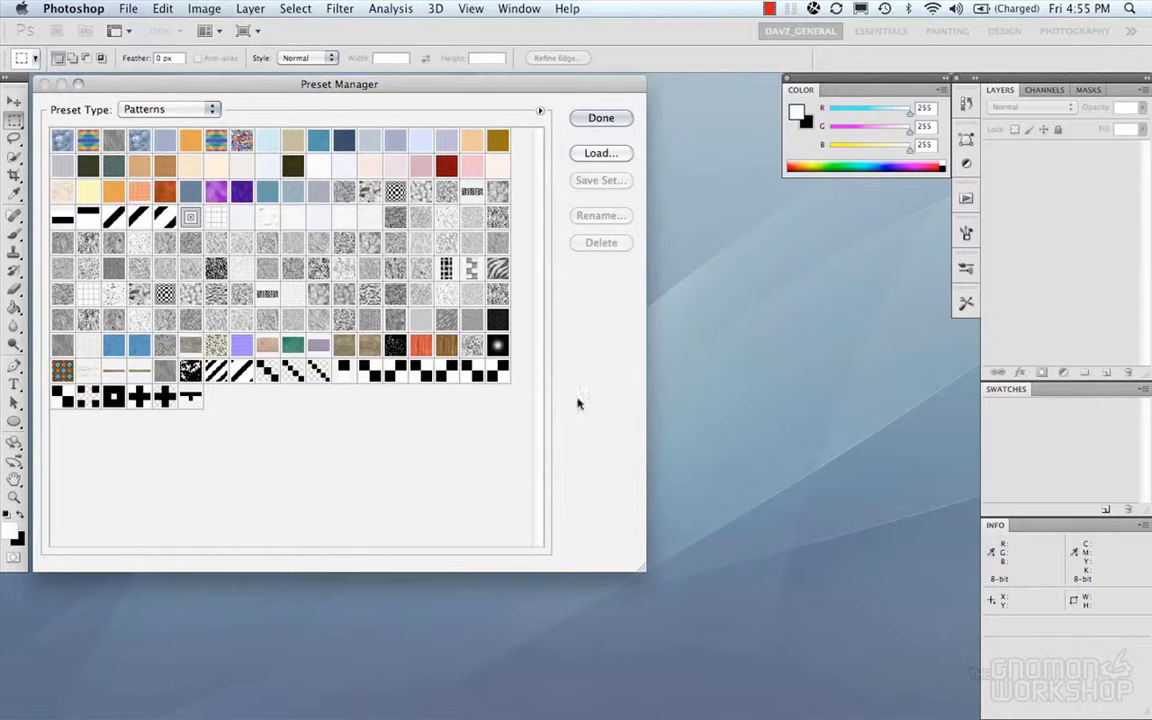
left_click(588, 153)
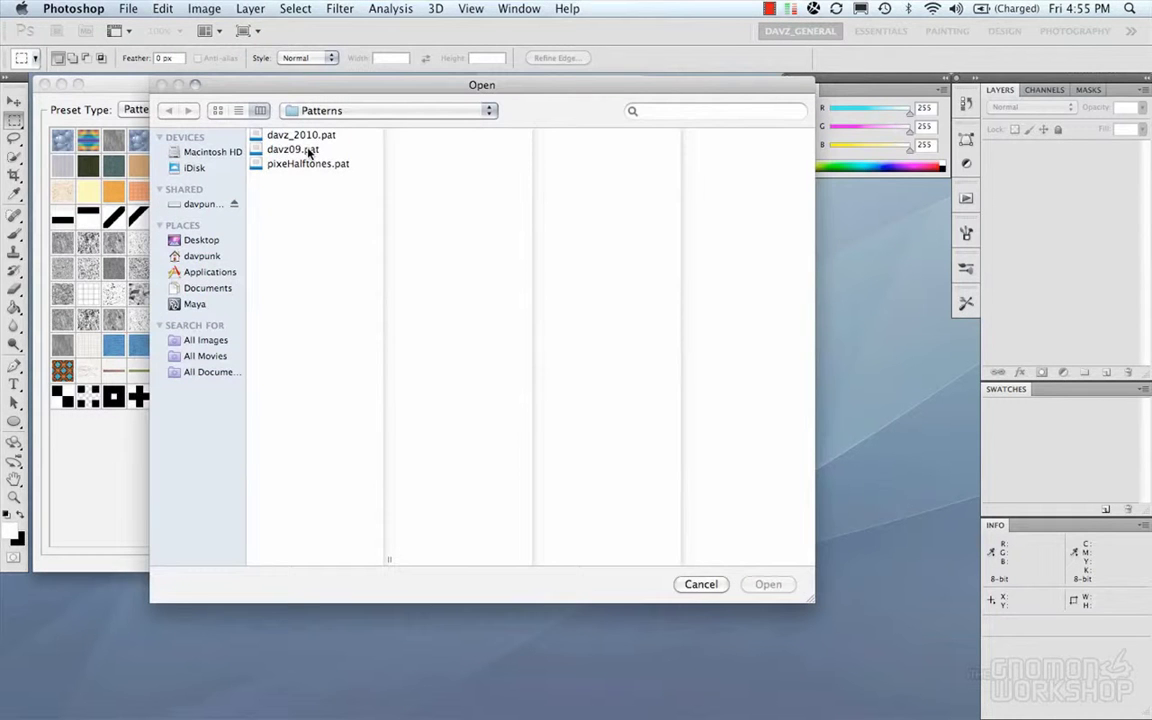
left_click(300, 150)
left_click(768, 584)
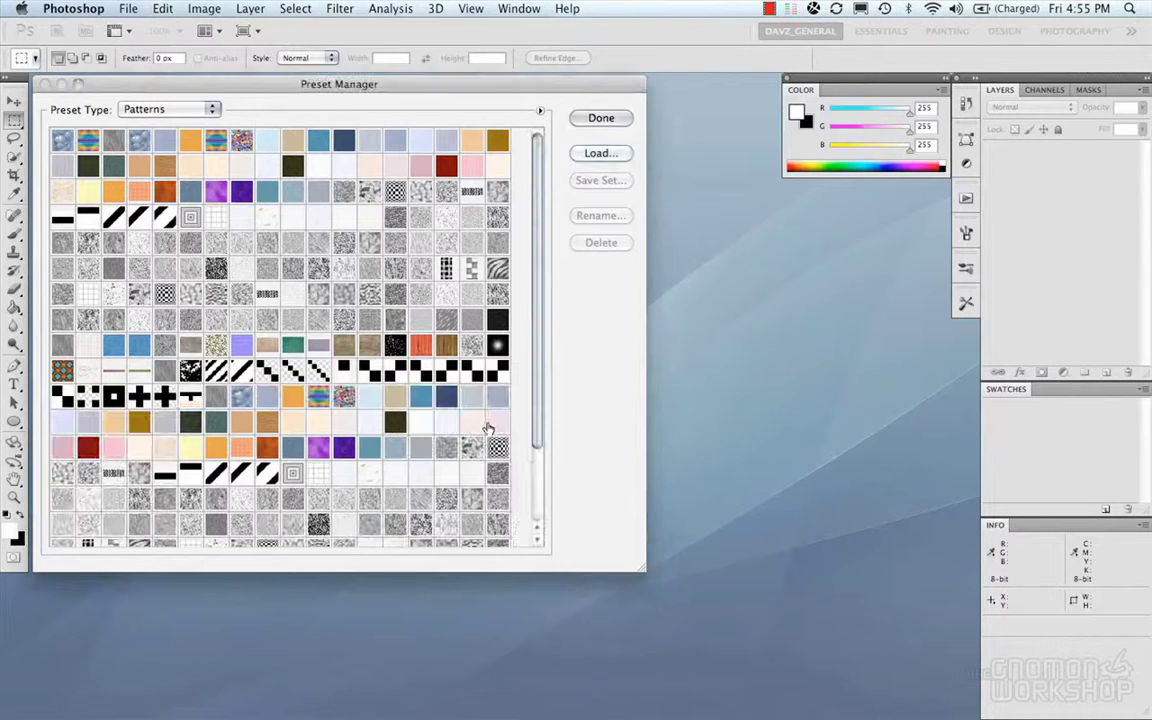
Select the appended davz09 patterns at the end of the grid and delete them.
scroll(487, 428, "down", 5)
scroll(487, 428, "up", 5)
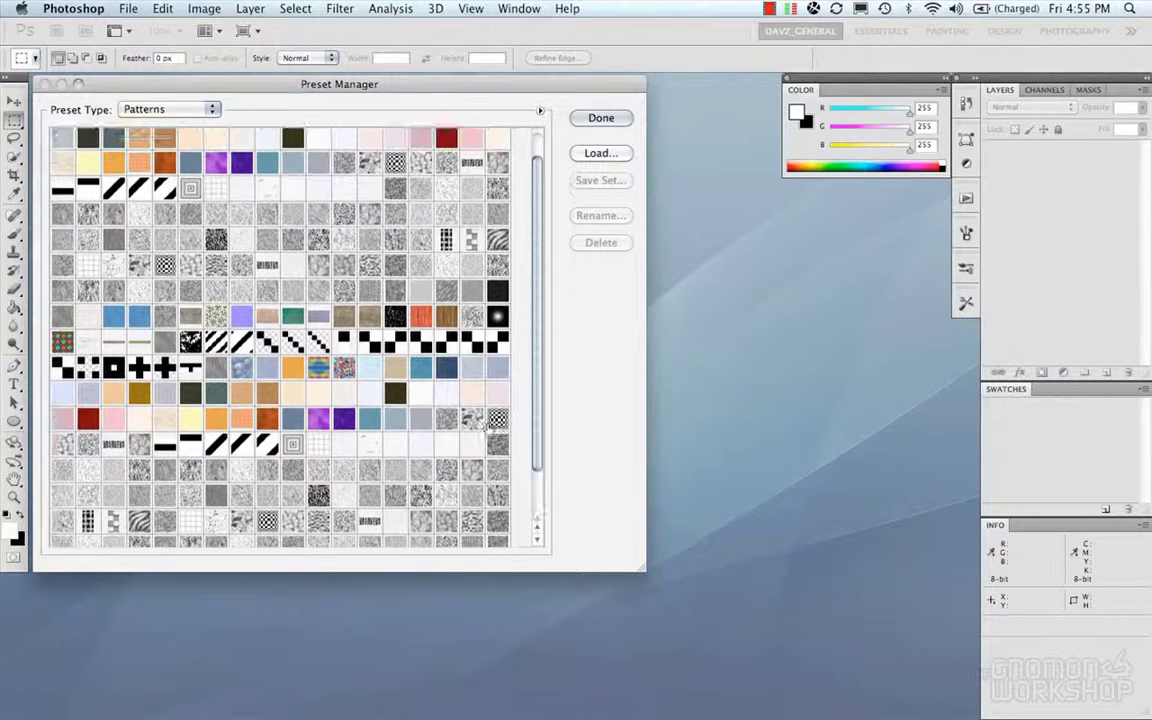
scroll(487, 428, "down", 4)
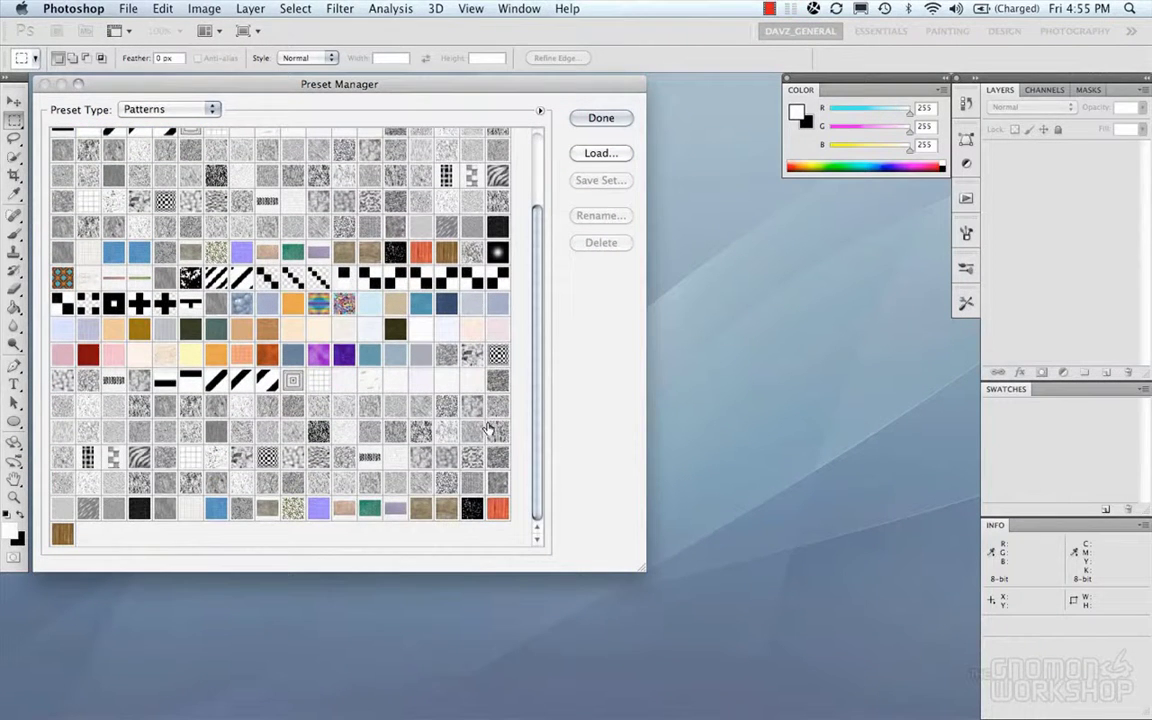
scroll(487, 428, "up", 3)
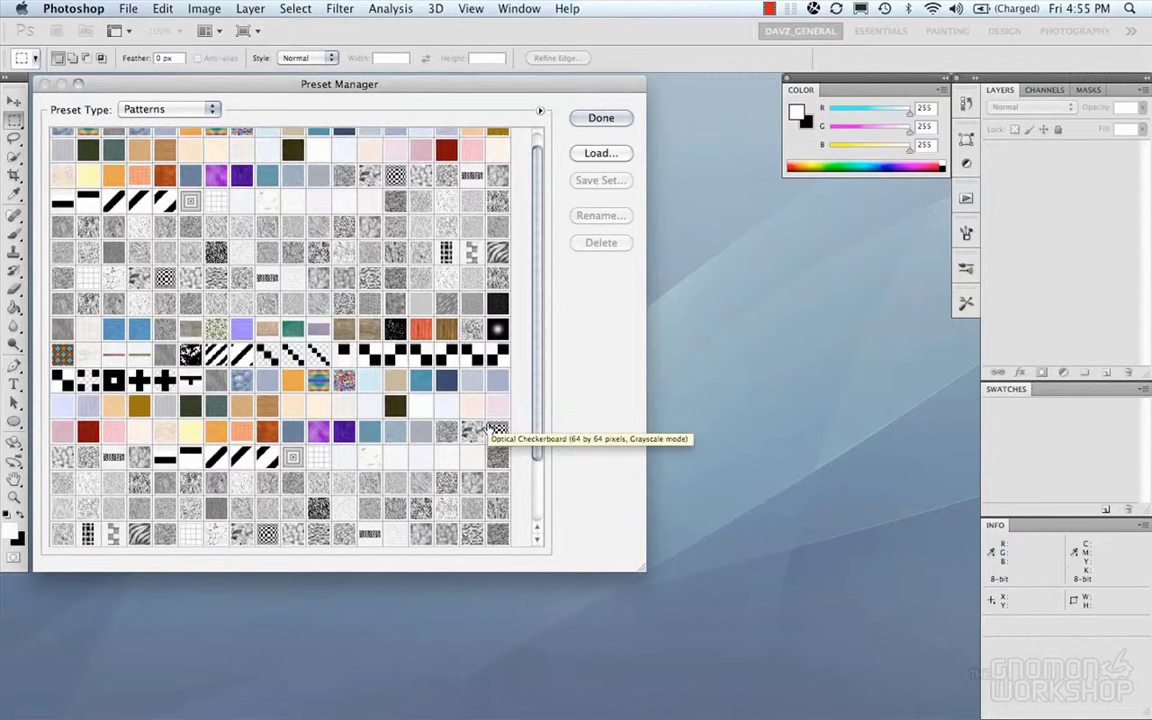
scroll(487, 428, "down", 3)
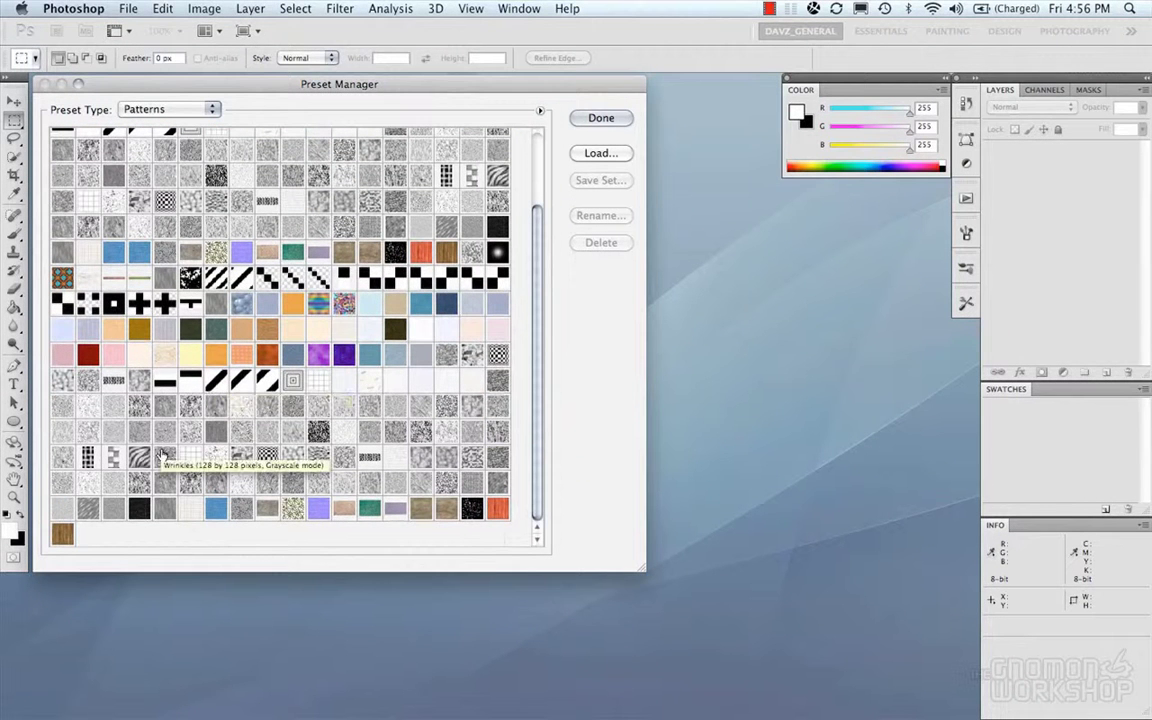
scroll(218, 428, "up", 3)
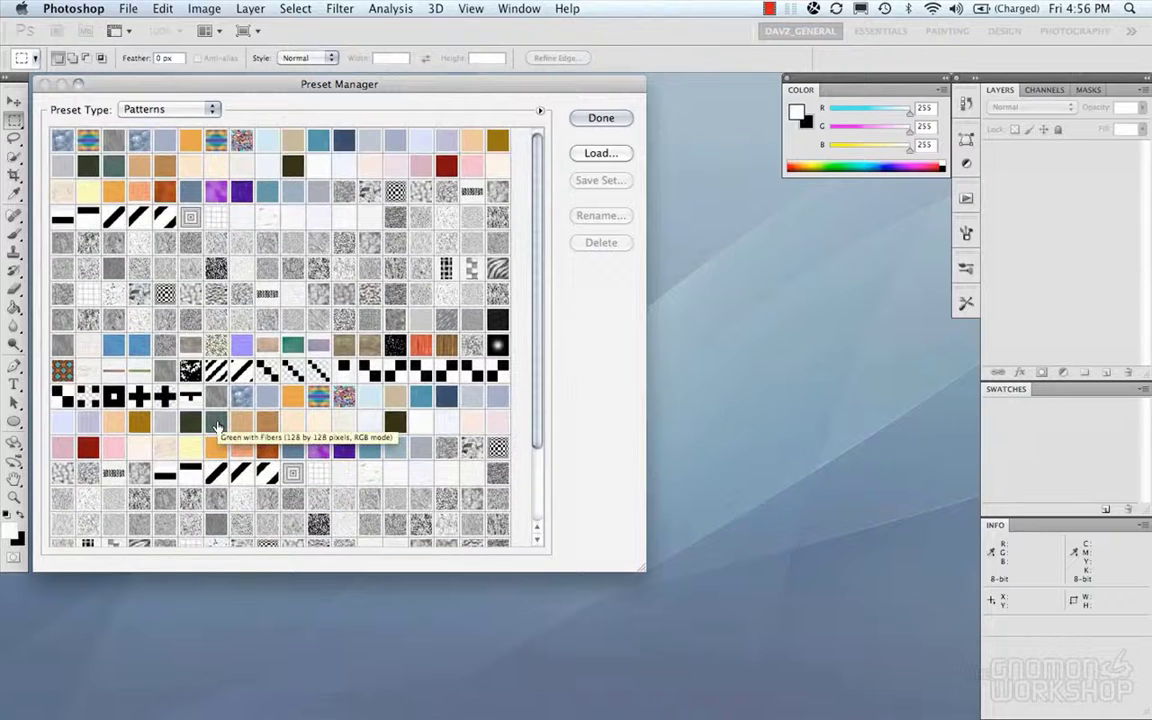
scroll(218, 428, "down", 2)
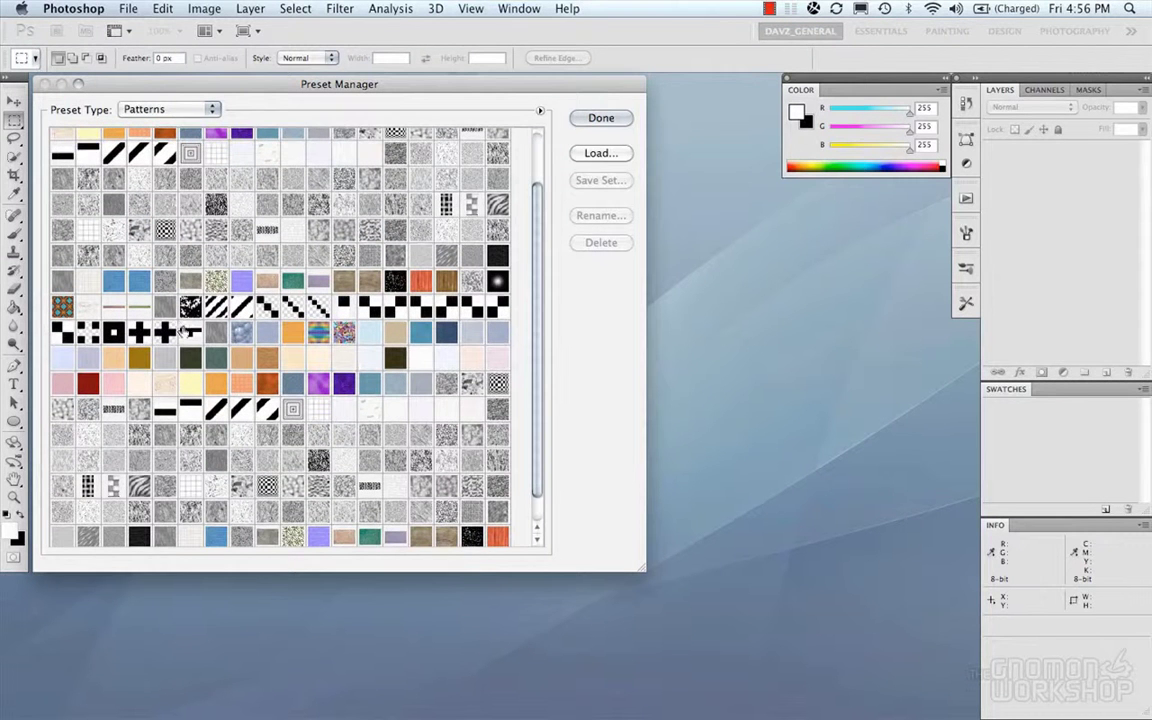
scroll(183, 330, "down", 1)
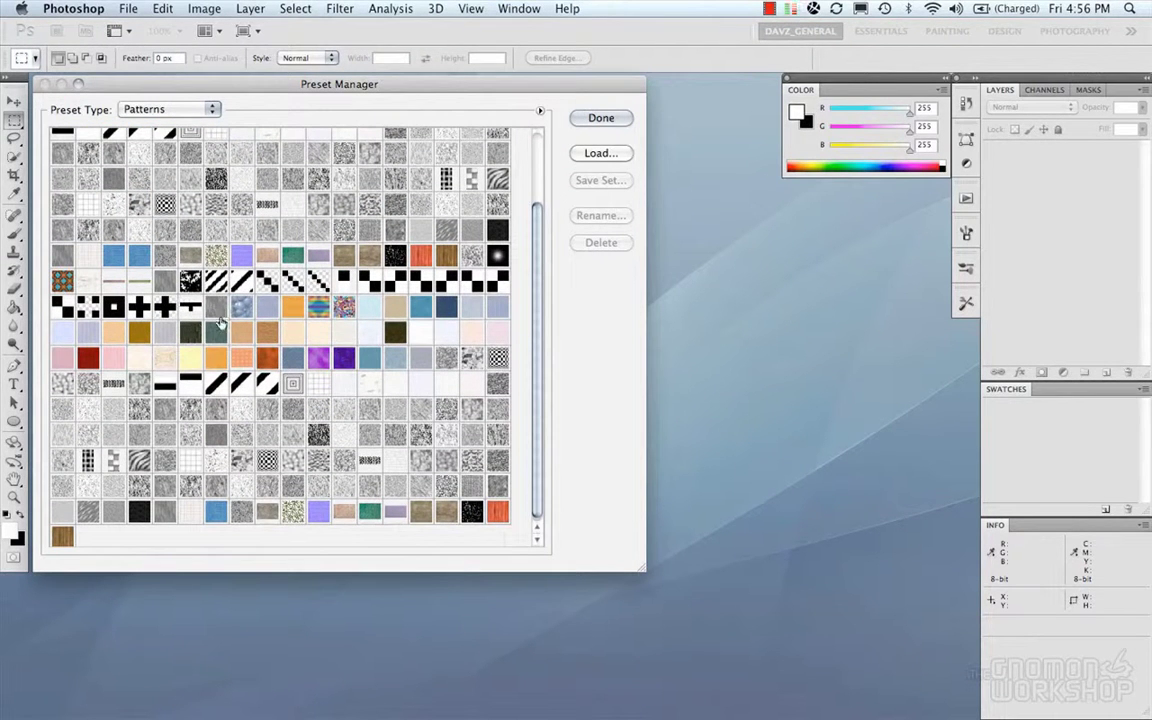
left_click(217, 308)
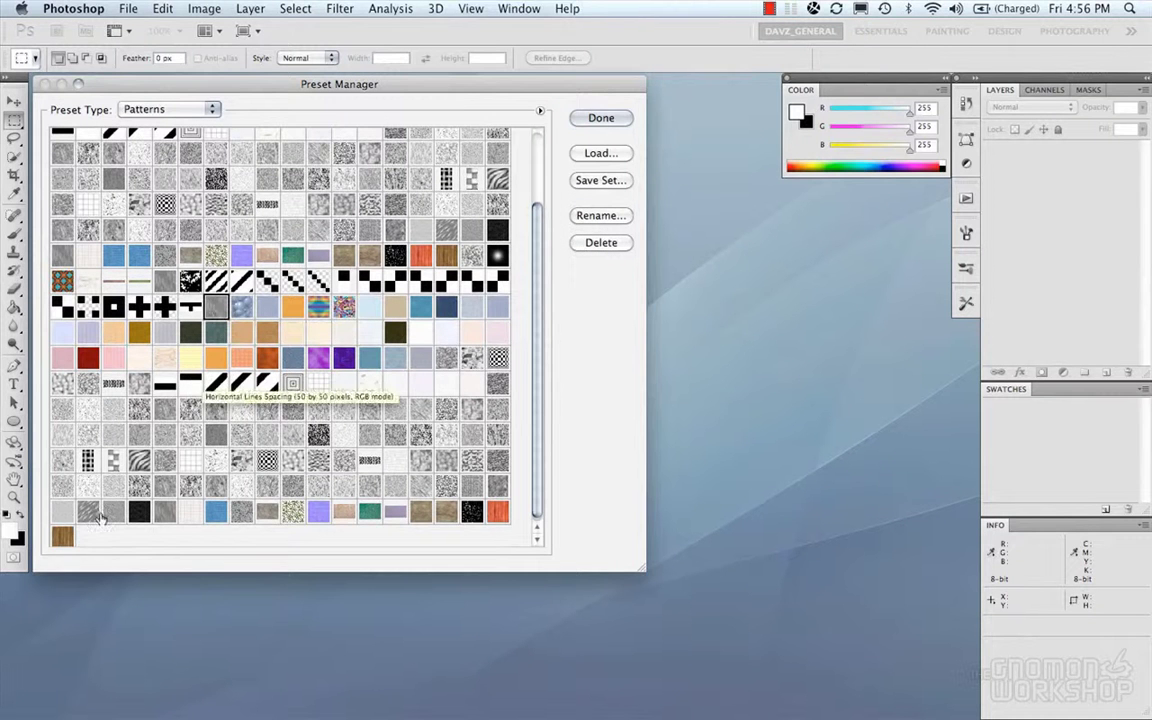
left_click(62, 537, "shift")
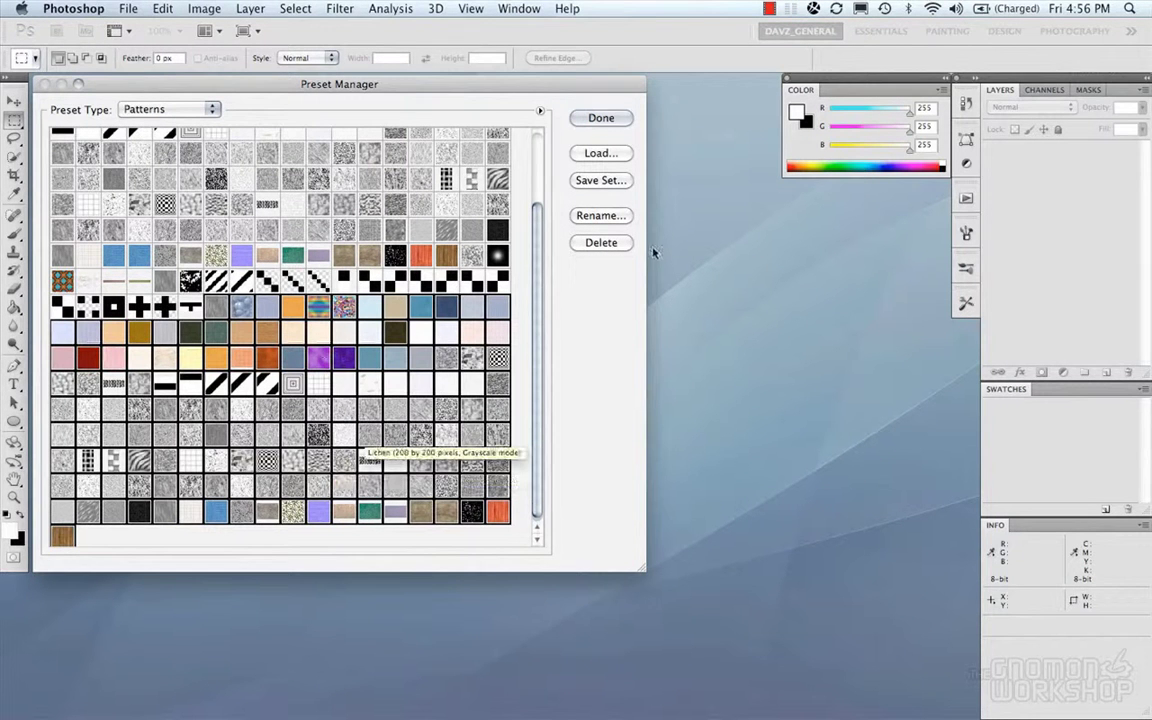
left_click(603, 240)
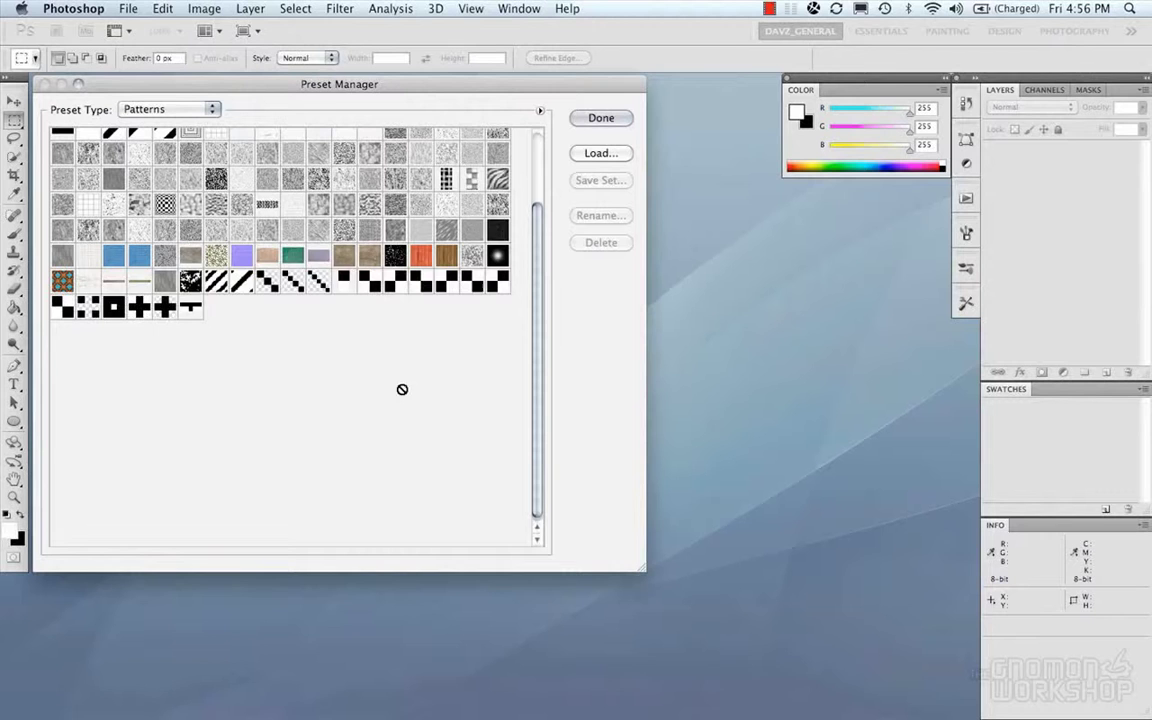
scroll(401, 390, "up", 3)
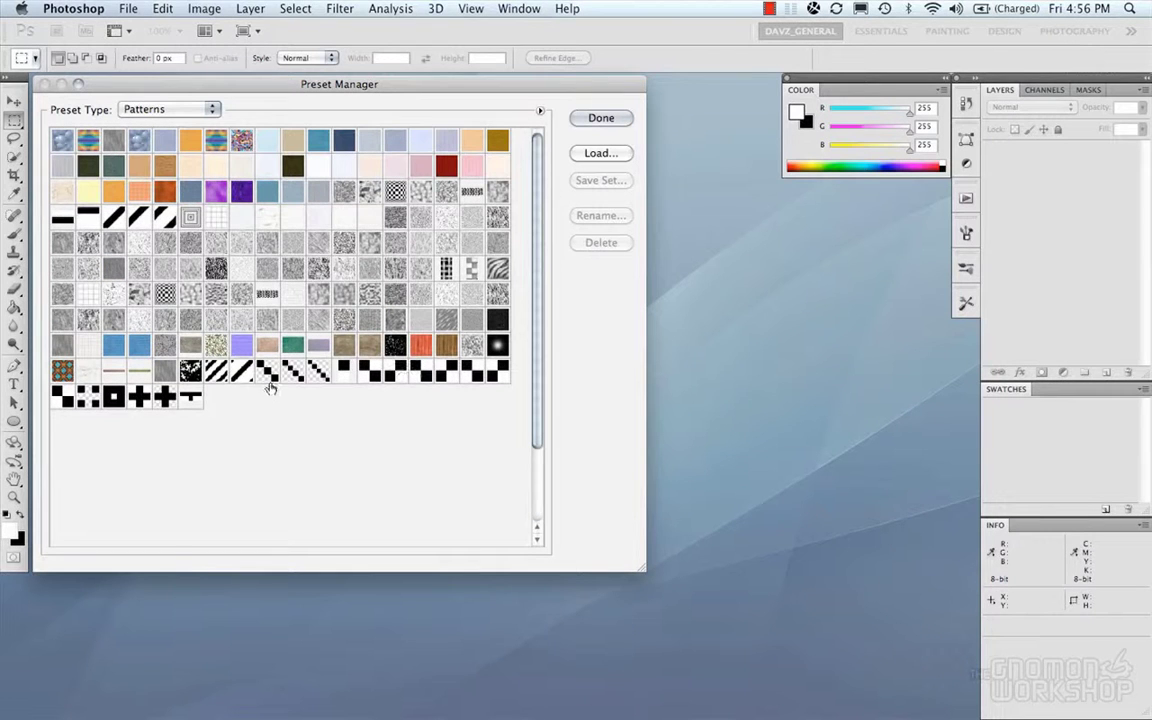
Look for custom shape preset files to load, then back out without loading any.
left_click(200, 108)
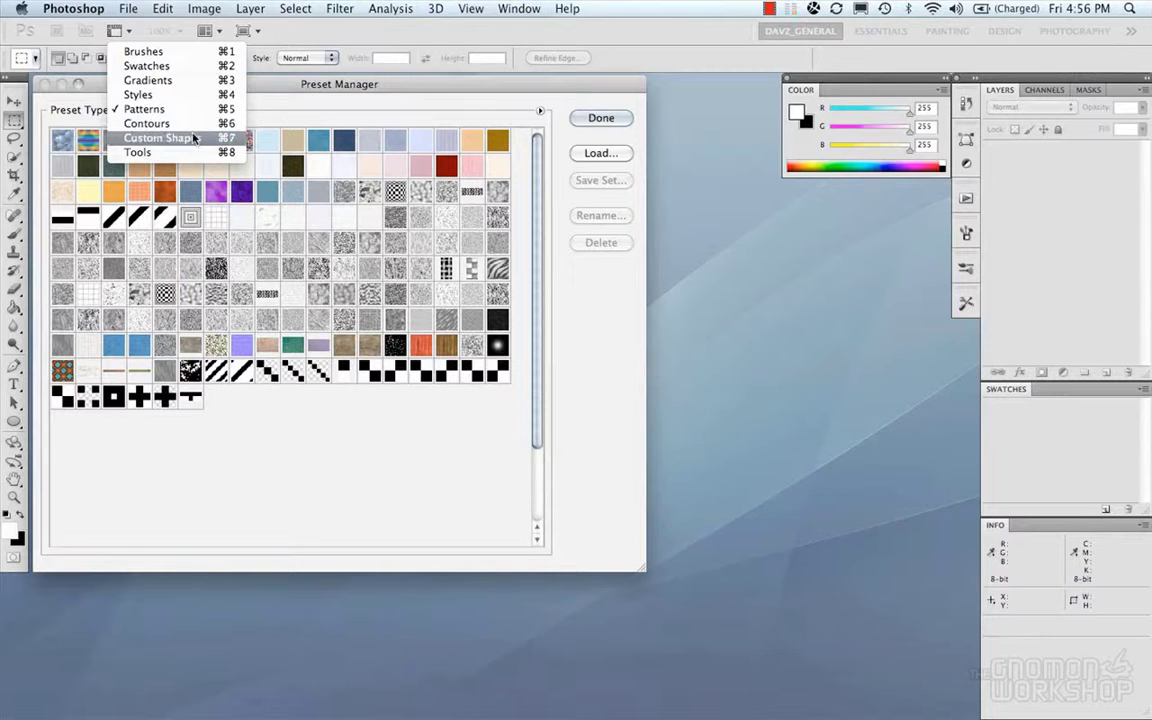
left_click(195, 137)
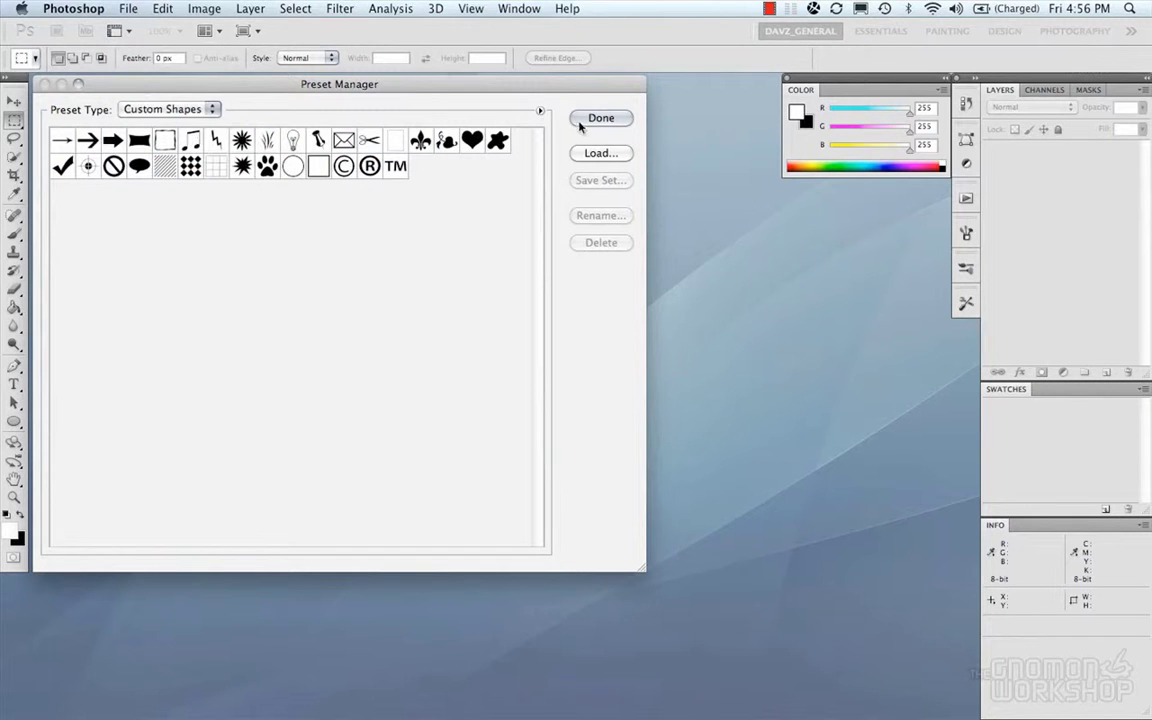
left_click(597, 155)
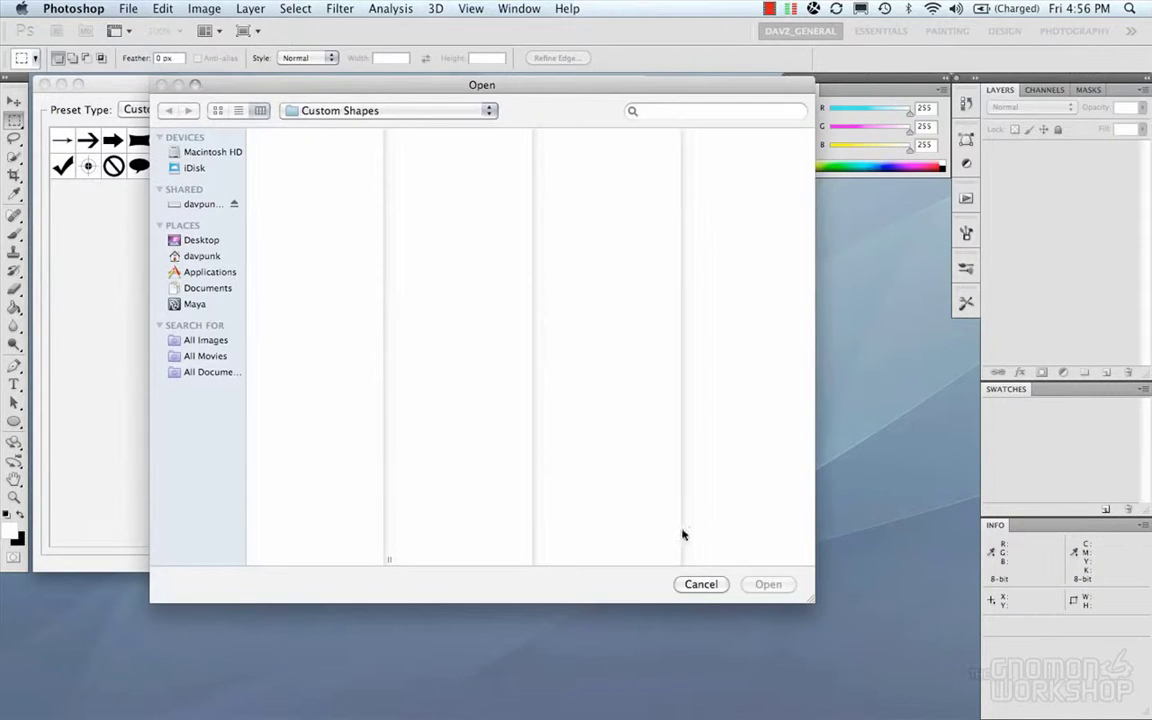
left_click(700, 584)
Delete all tool presets, load Davz2010_ToolPresets.tpl in their place, and close the Preset Manager.
left_click(190, 108)
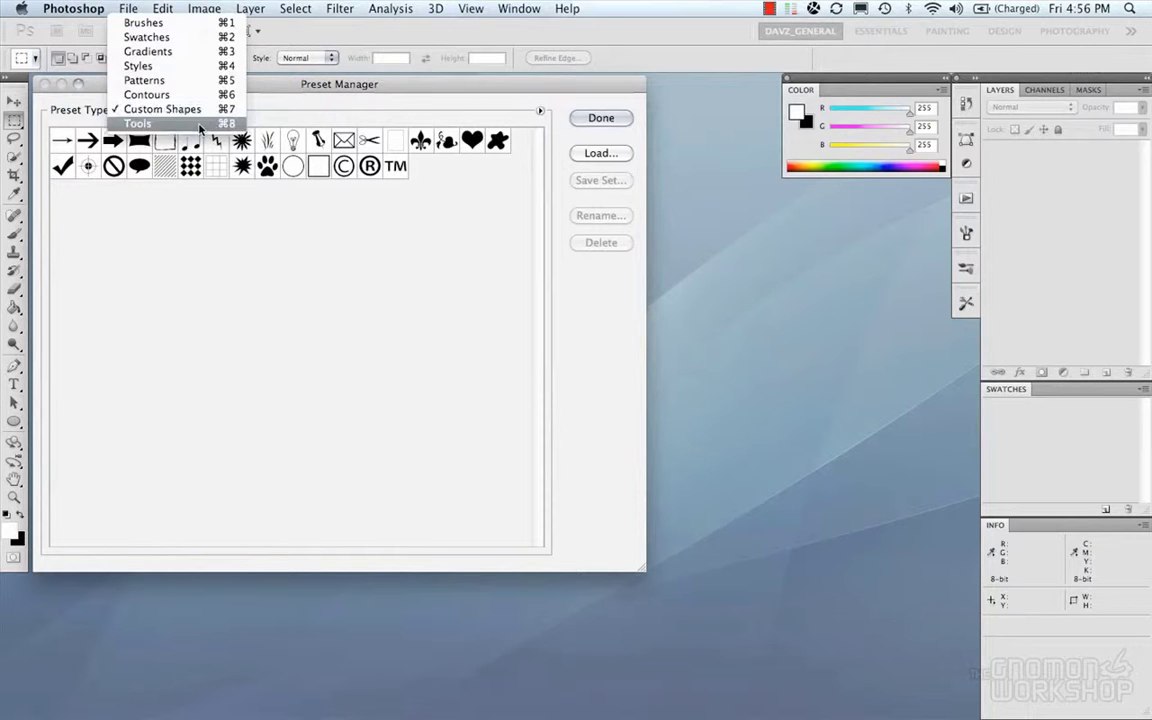
left_click(200, 124)
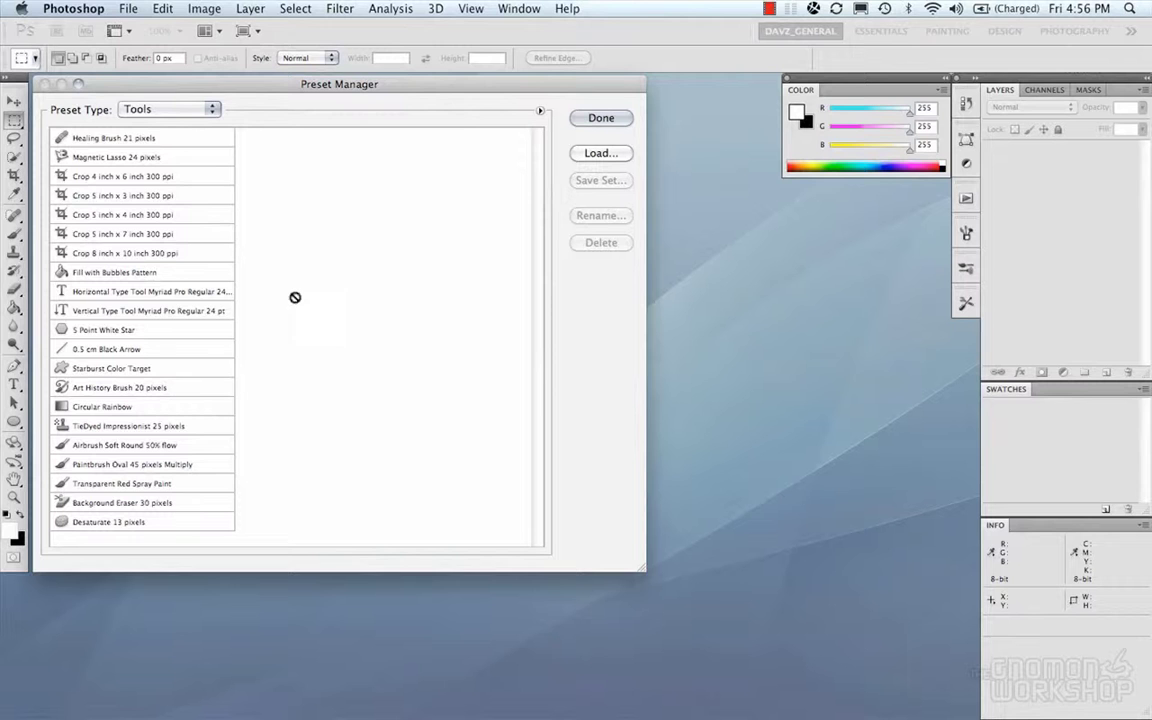
key("super+a")
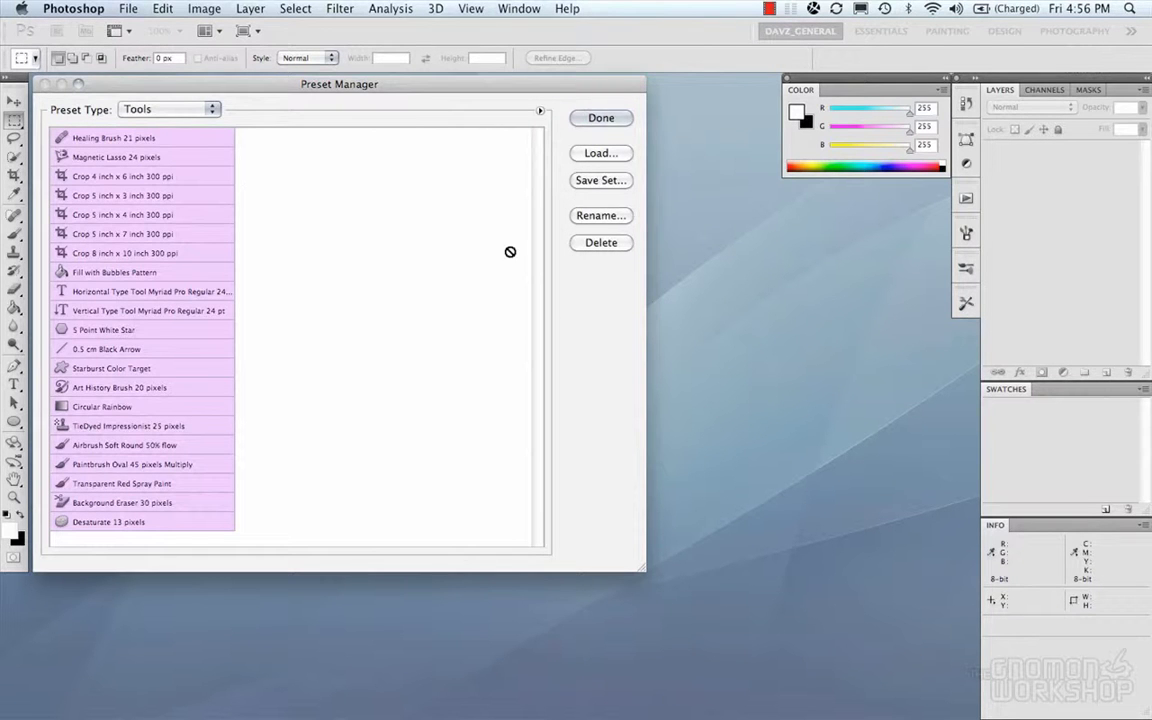
left_click(599, 243)
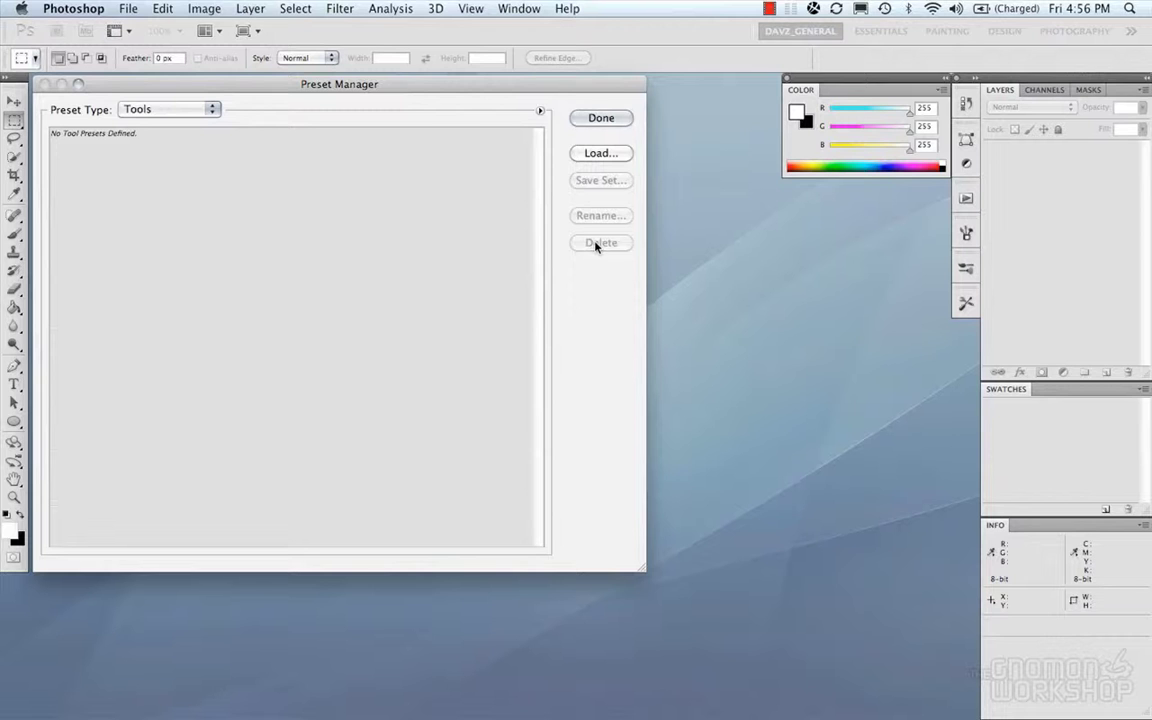
left_click(587, 156)
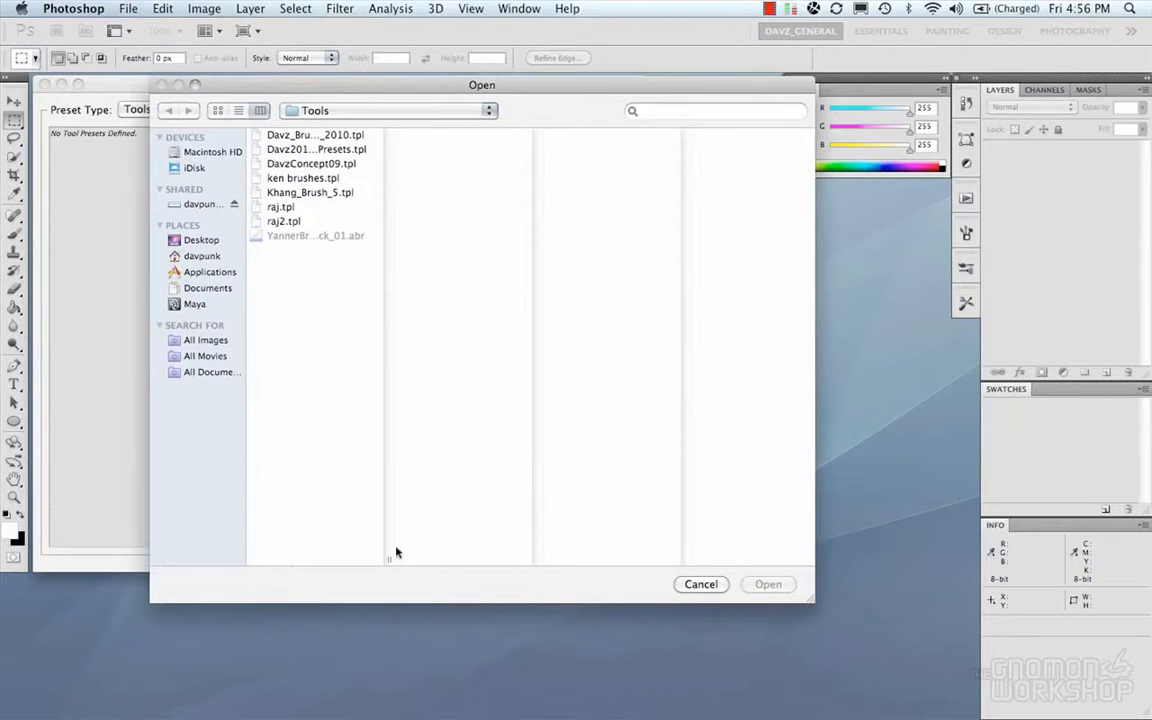
left_click_drag(391, 560, 456, 560)
left_click(348, 149)
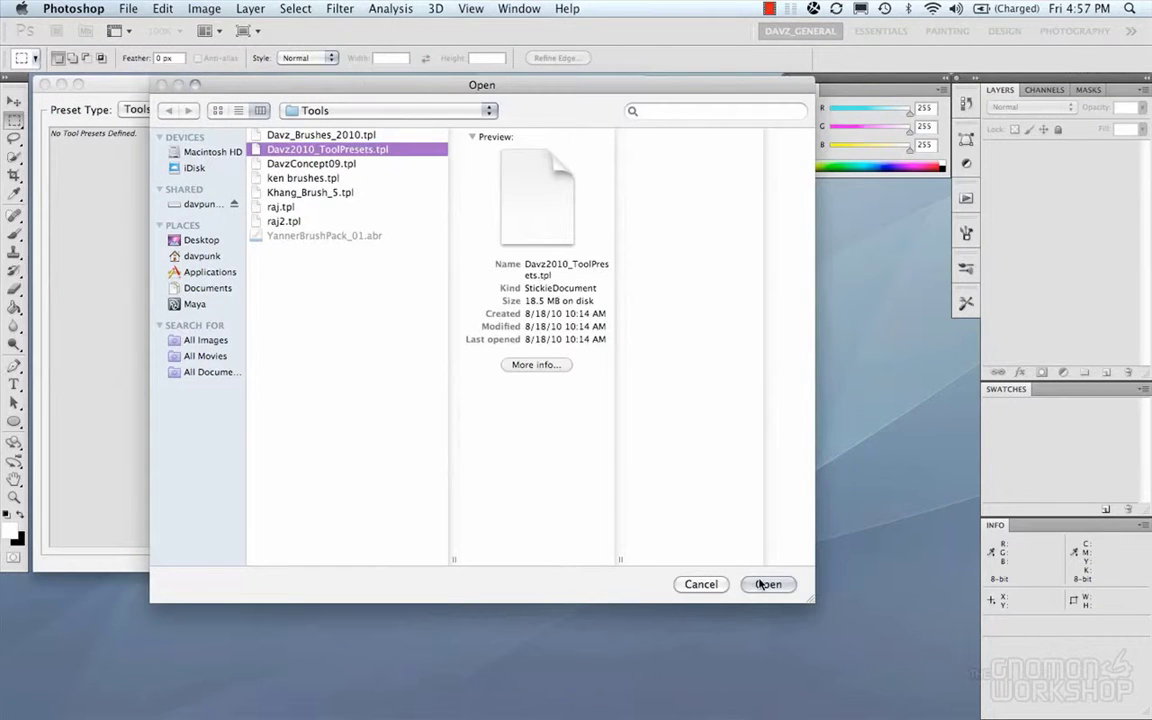
left_click(768, 584)
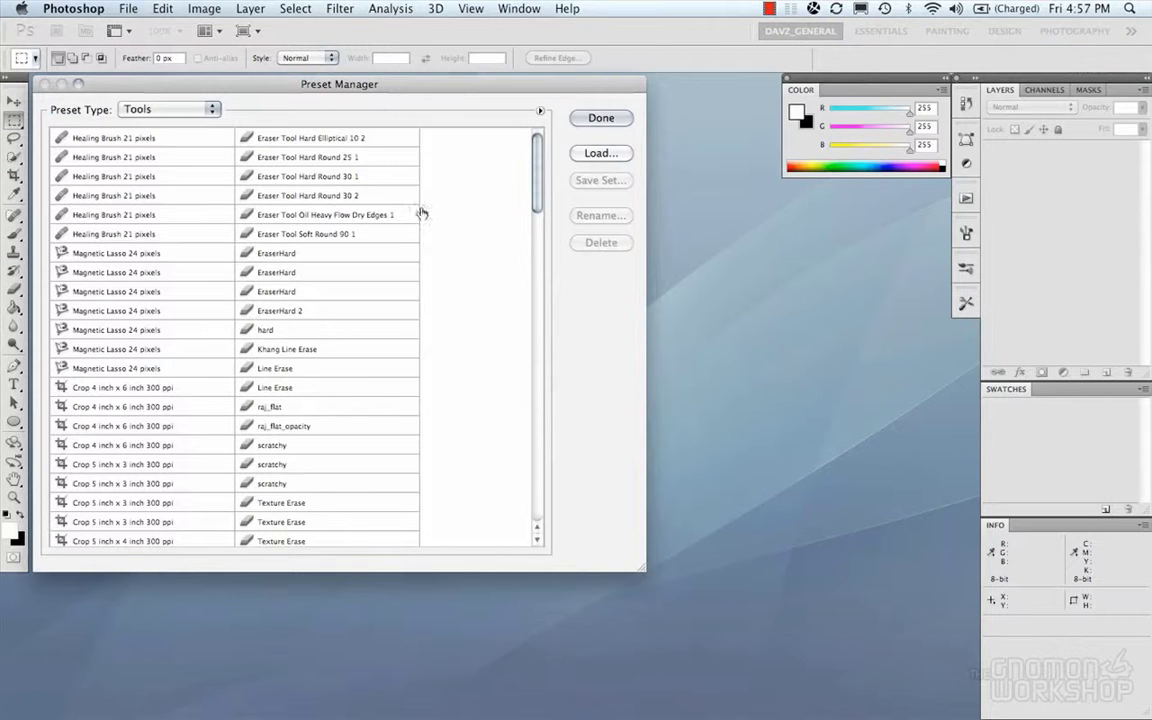
mouse_move(541, 158)
left_mouse_down()
mouse_move(540, 460)
mouse_move(540, 150)
left_mouse_up()
left_click(601, 117)
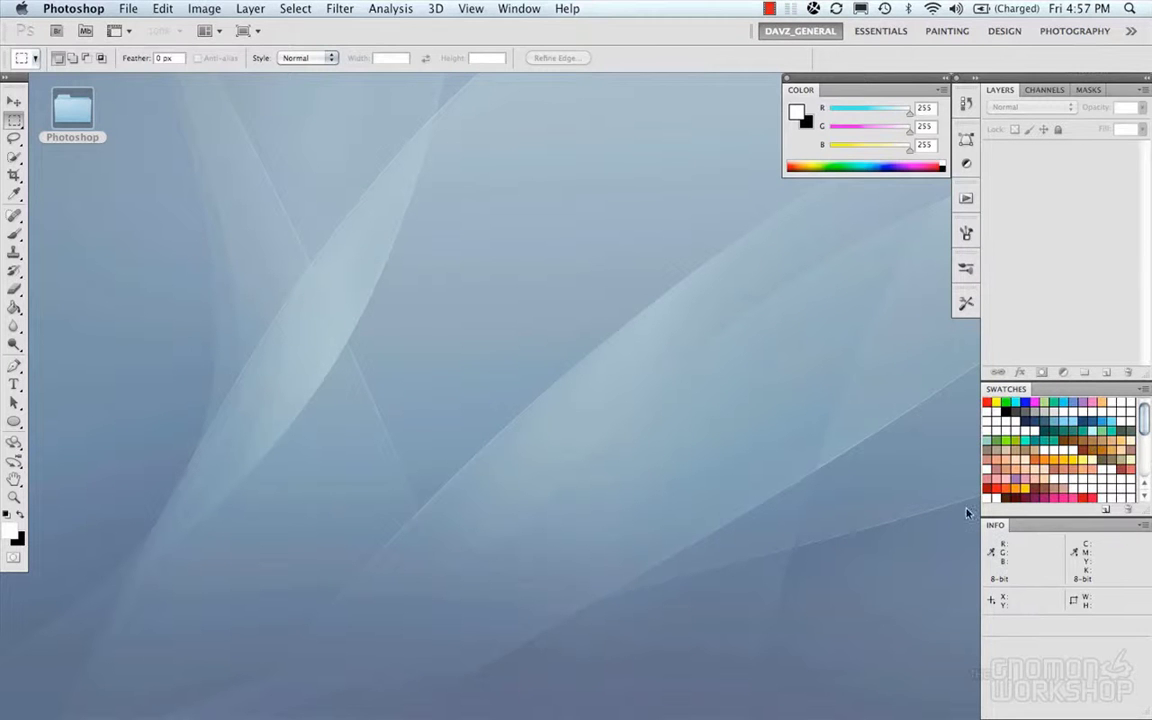
Open the Preset Manager on Brushes and delete brushes 407 through 201.
left_click(161, 8)
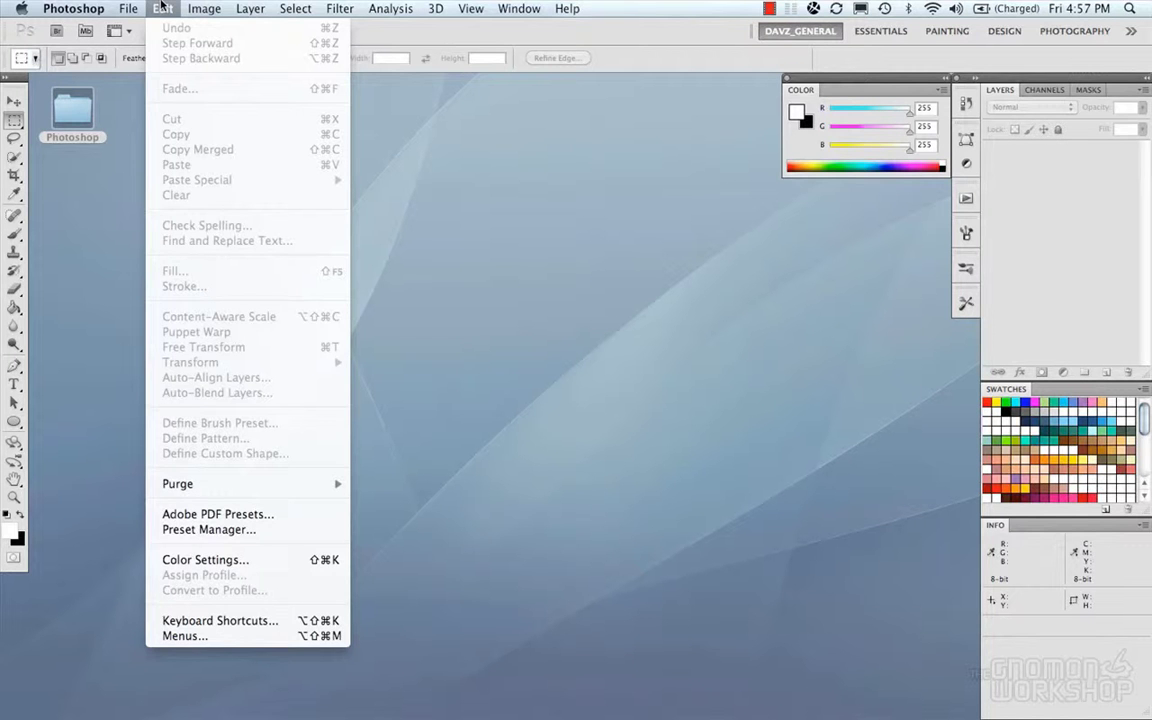
left_click(130, 9)
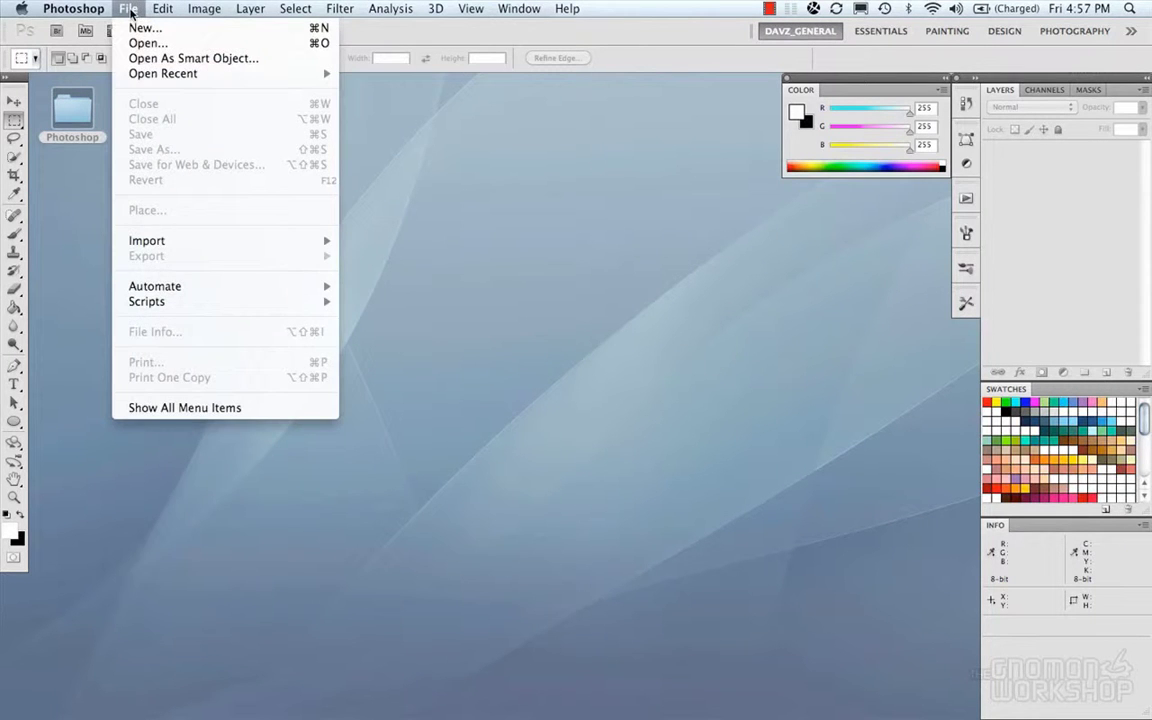
mouse_move(163, 8)
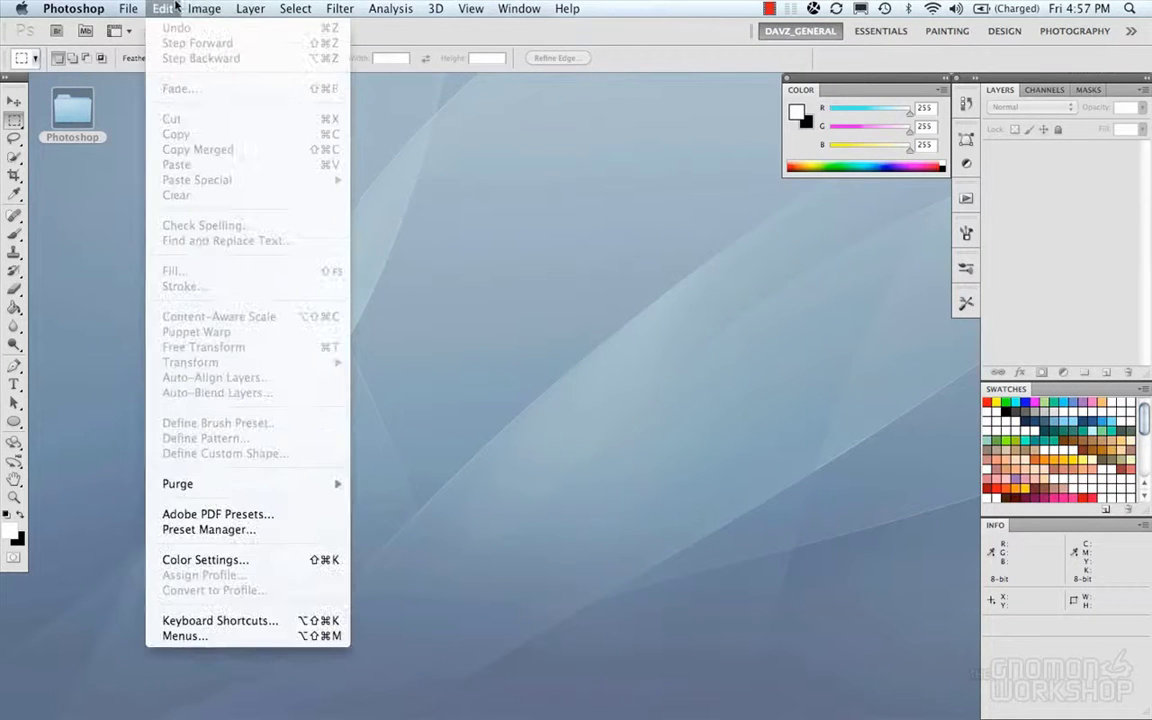
left_click(215, 530)
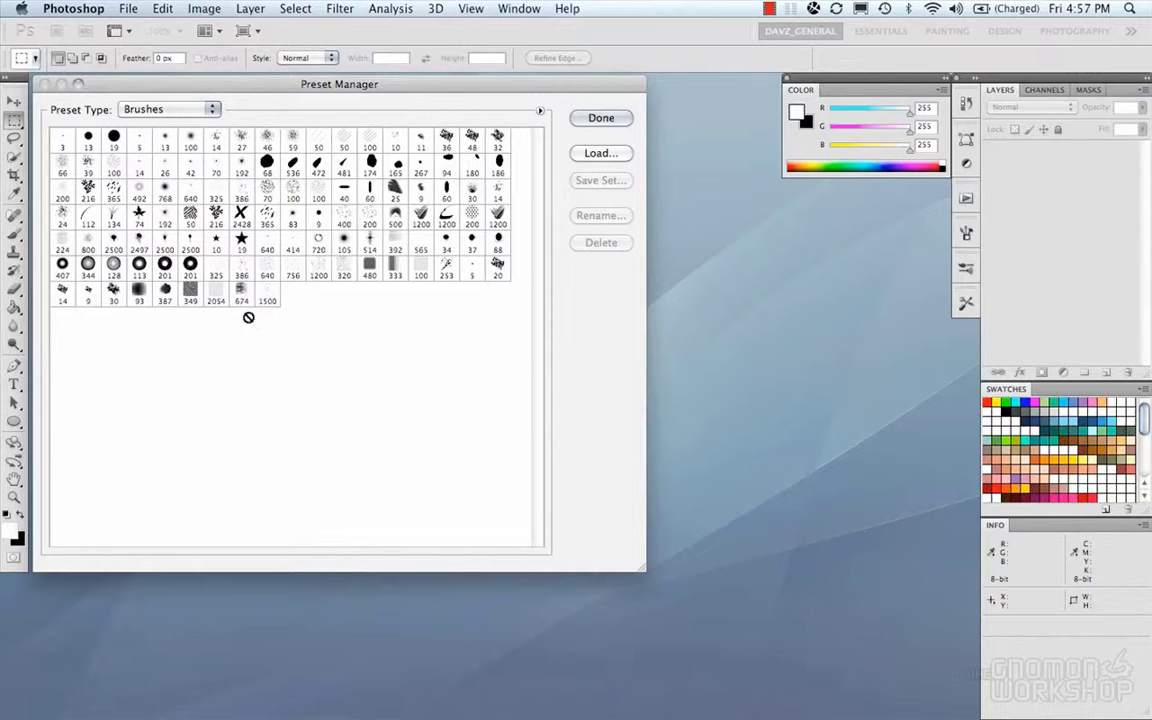
left_click(216, 243)
left_click(190, 265)
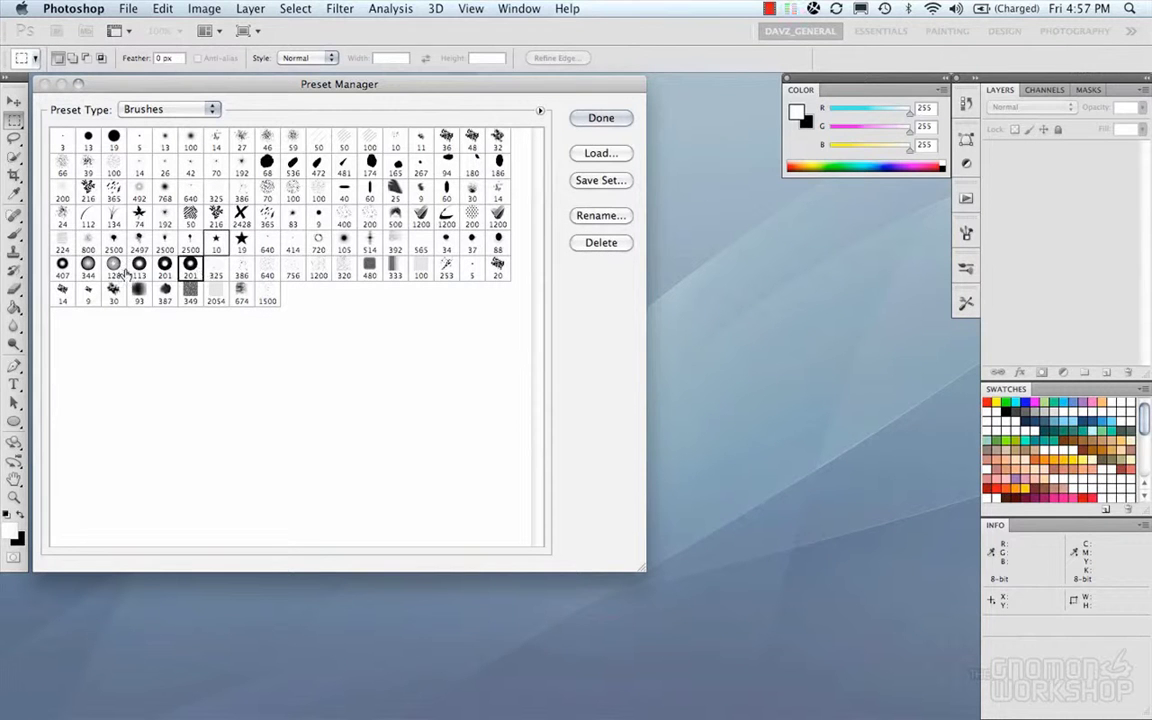
left_click(62, 264, "shift")
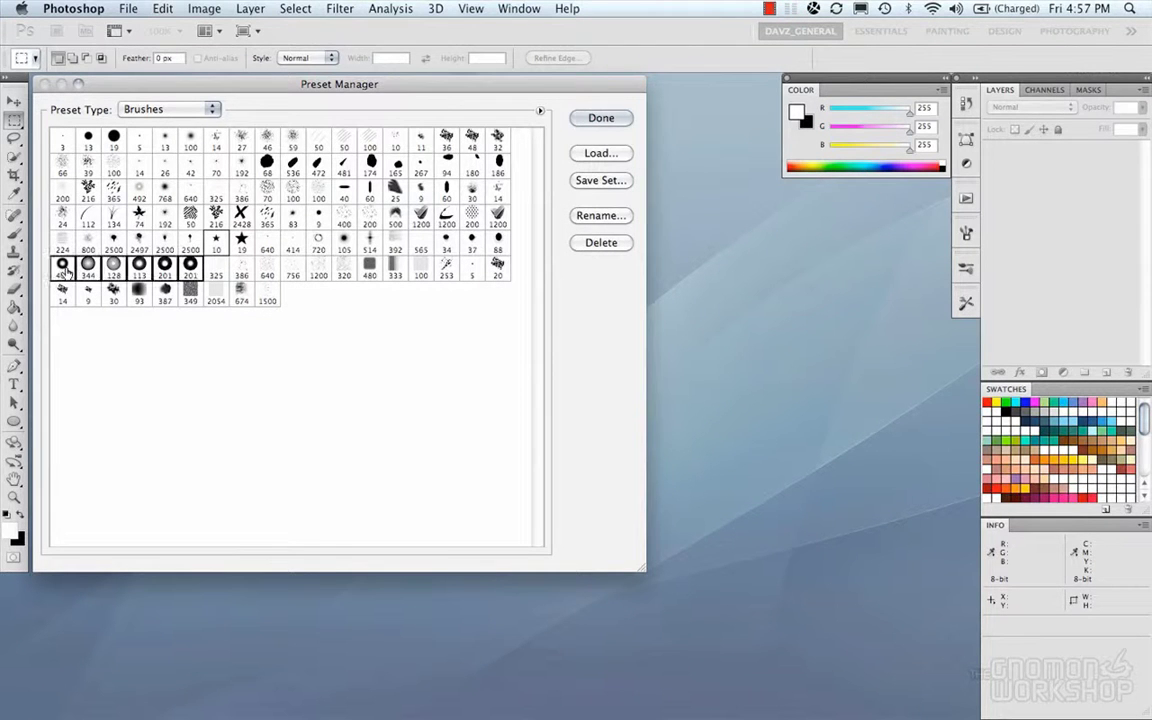
left_click(600, 243)
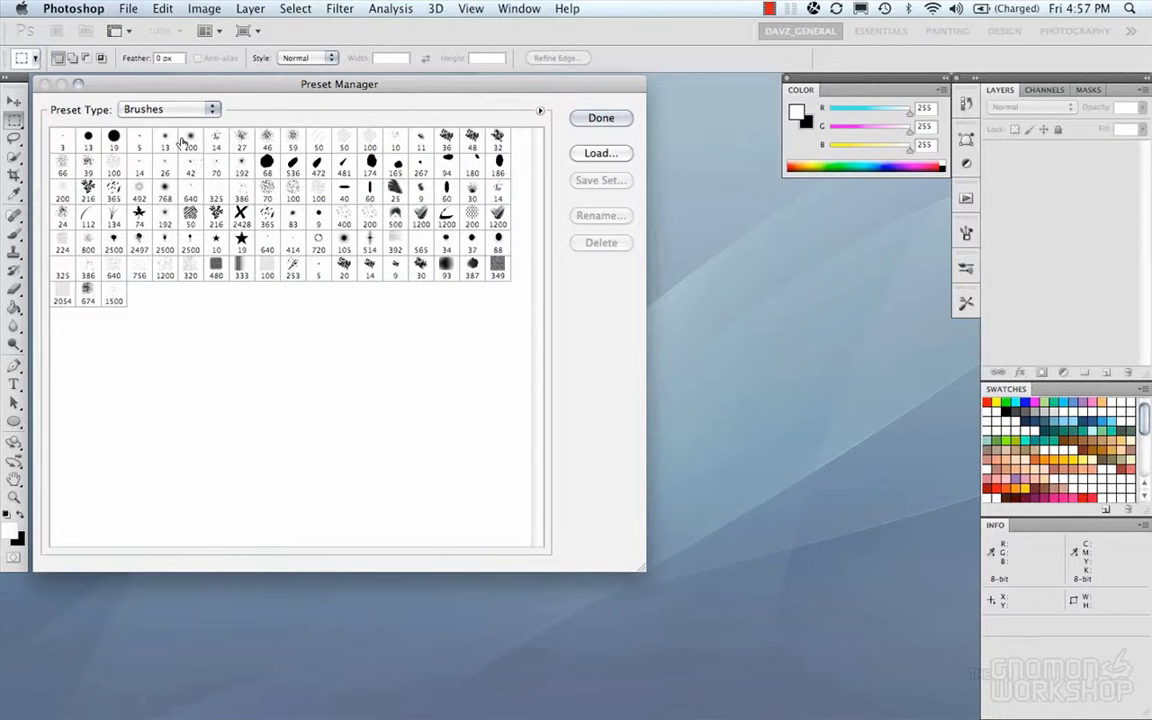
Delete brush presets 200 through 386.
left_click(266, 222)
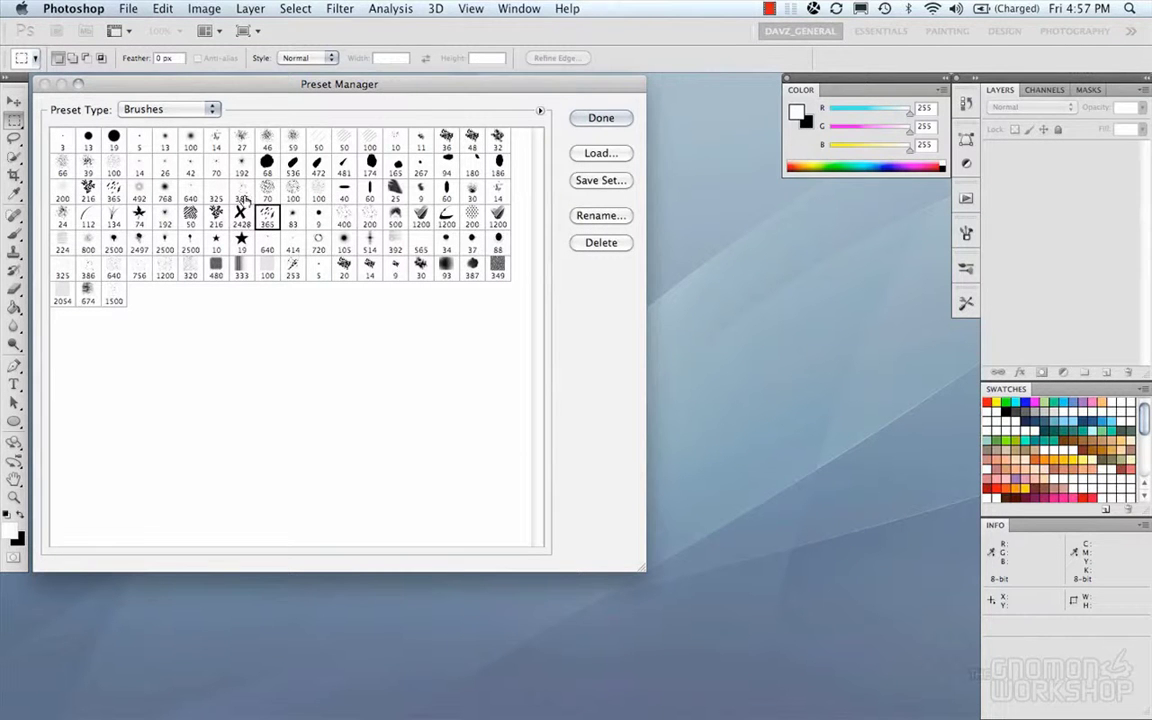
left_click(64, 182, "shift")
left_click_drag(316, 292, 474, 281)
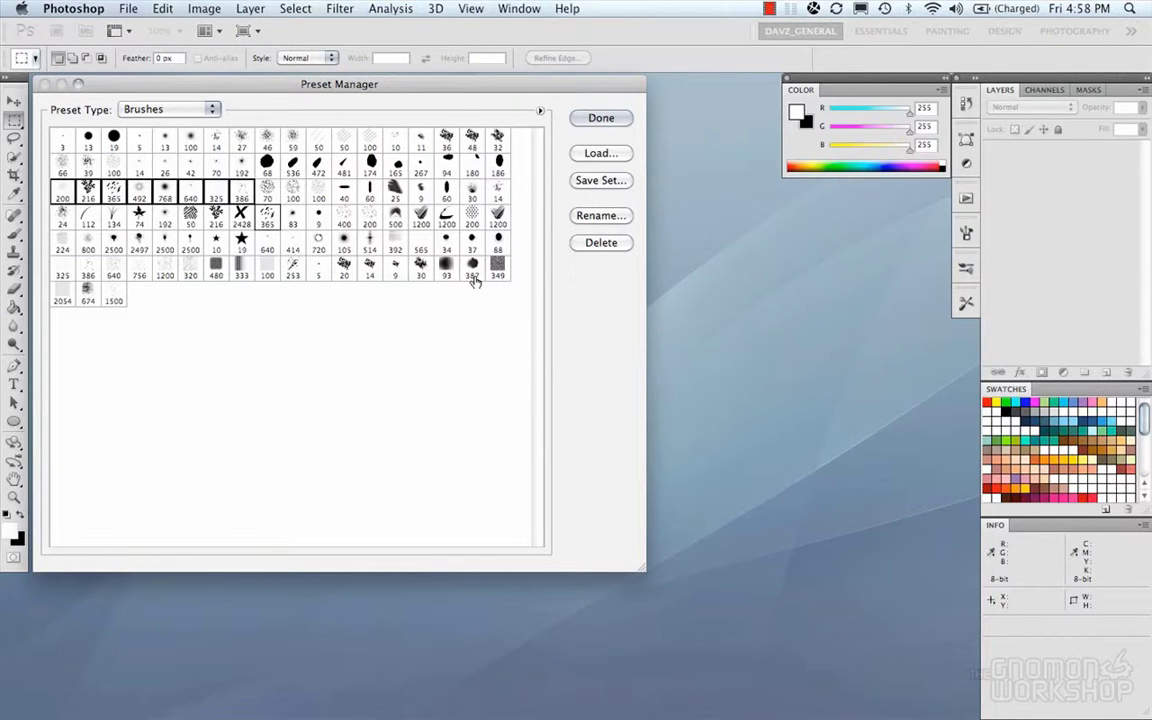
left_click(590, 244)
Delete brushes 536, 174, 94 and 186, then select every remaining brush through 1500.
left_click(292, 165)
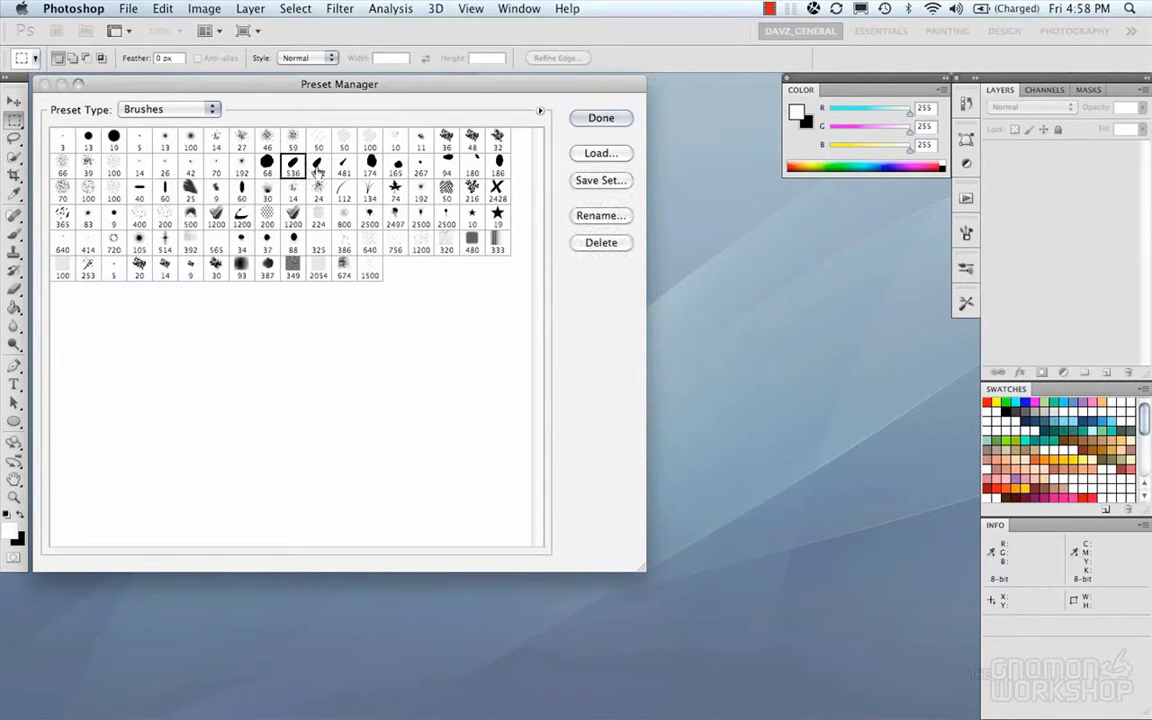
left_click(371, 165, "super")
left_click(446, 165, "super")
left_click(498, 165, "super")
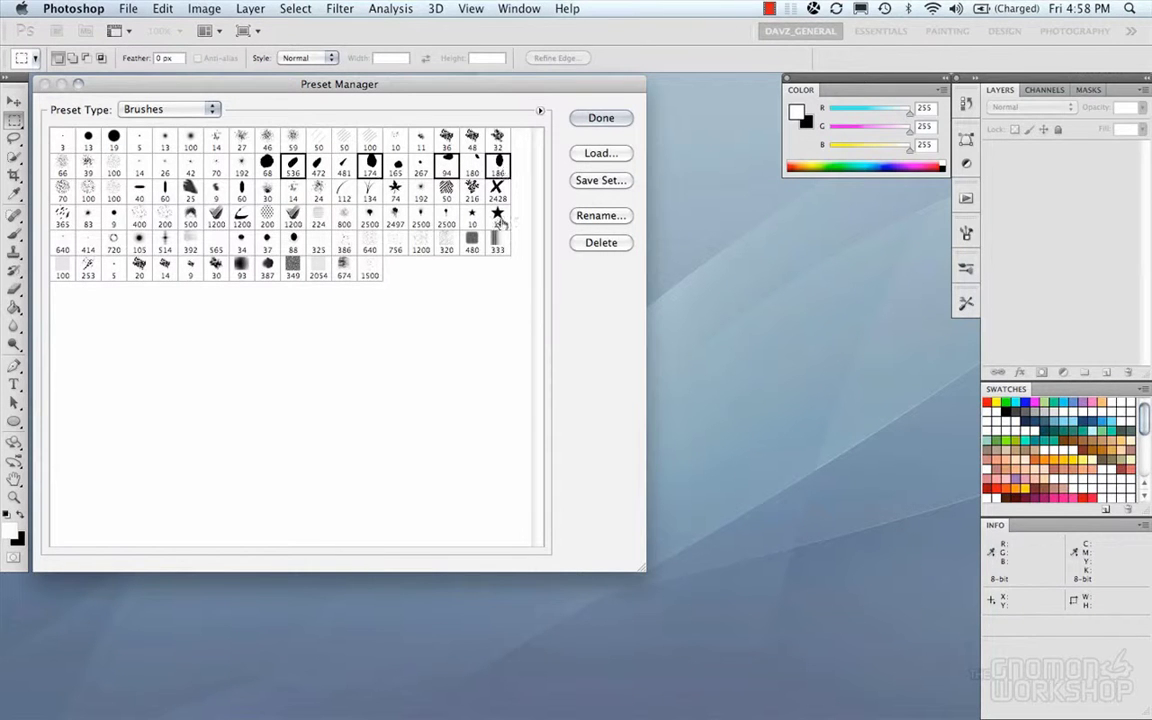
left_click(603, 245)
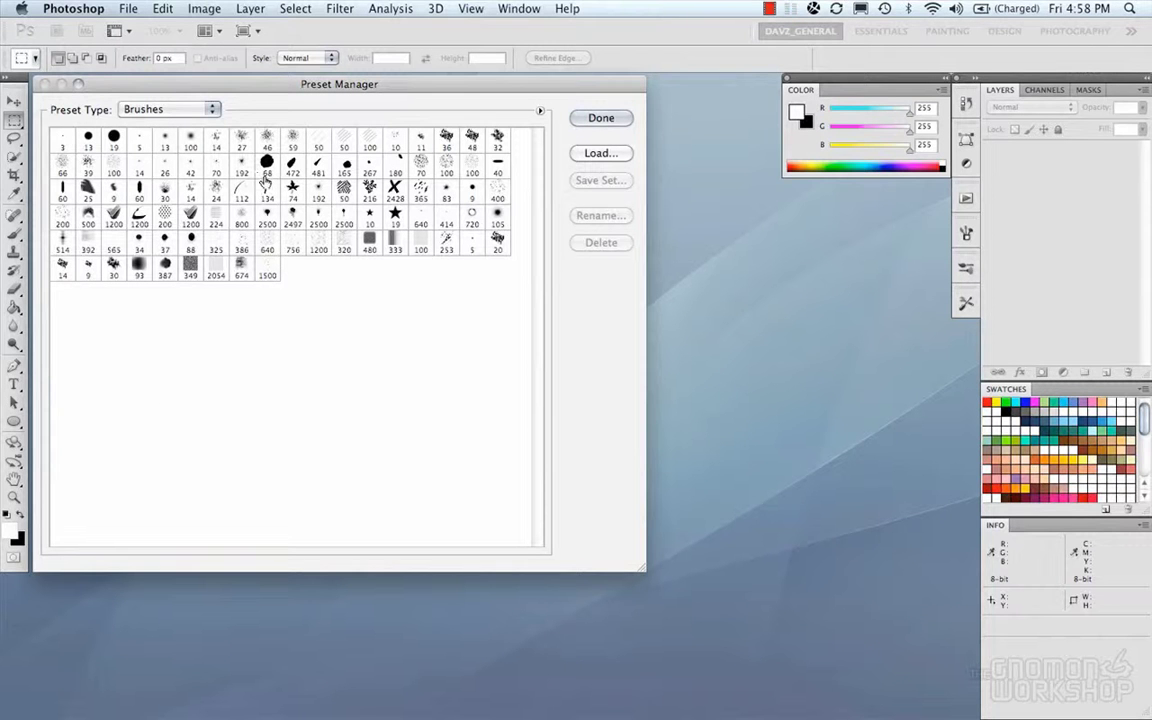
left_click(65, 140)
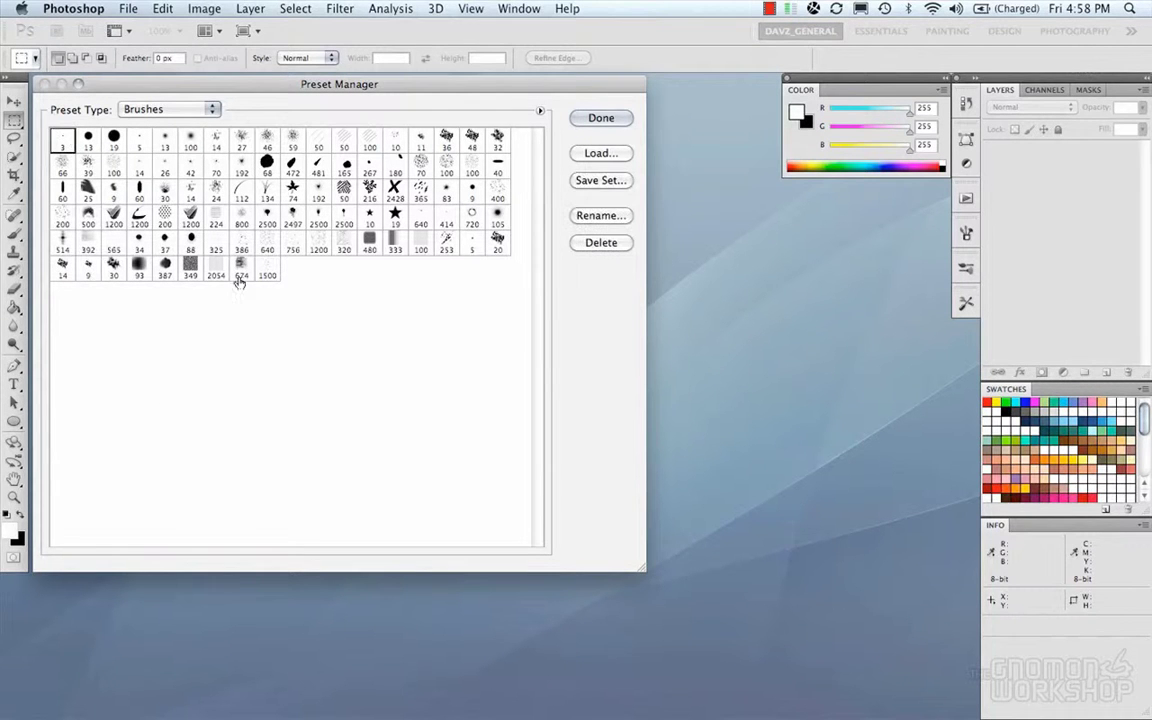
left_click(267, 275, "shift")
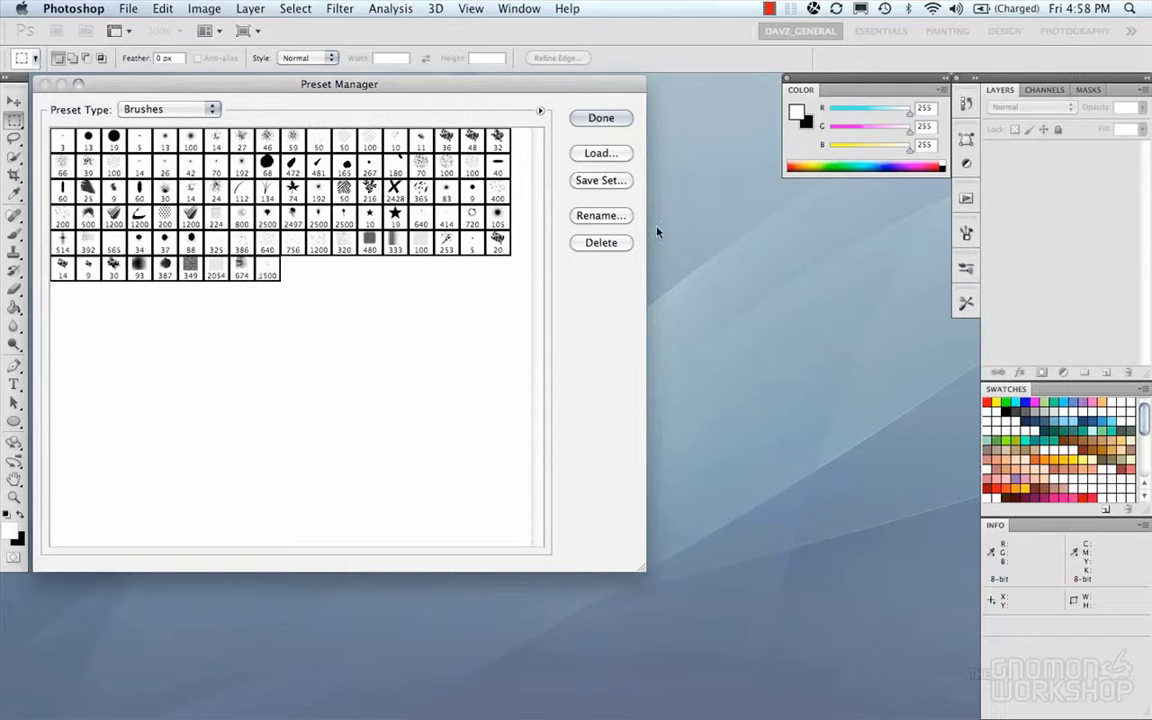
Start saving the brush set and browse to the Library folder in the home folder.
left_click(598, 180)
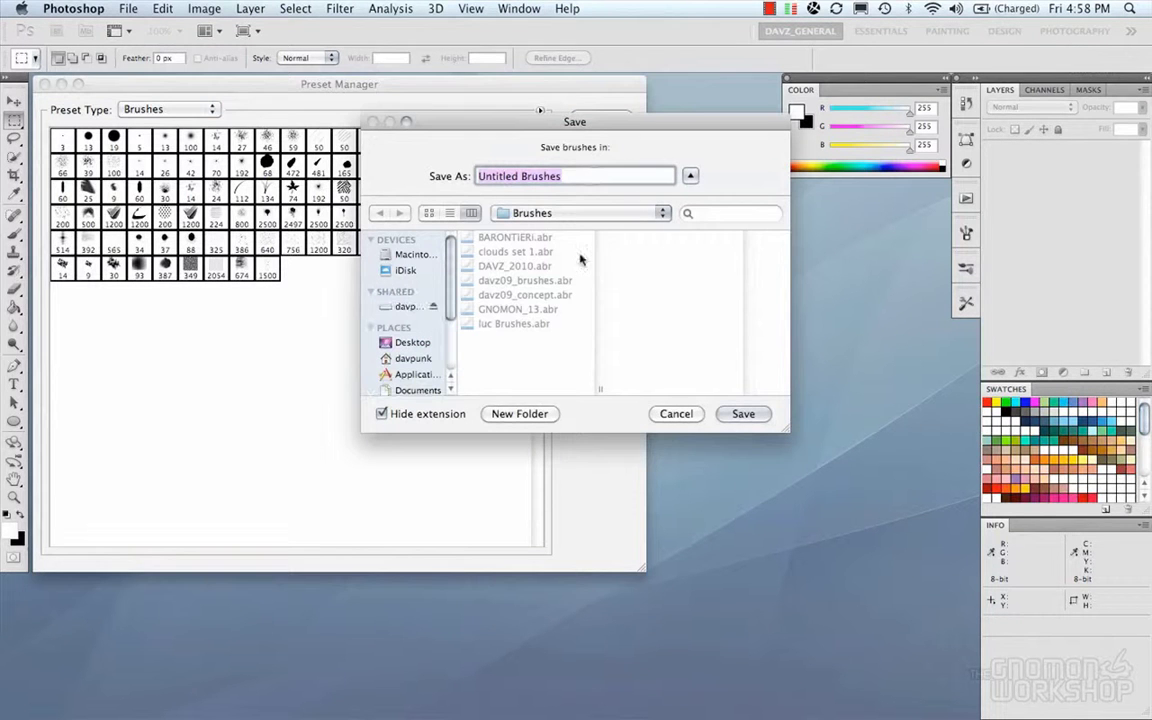
left_click(562, 215)
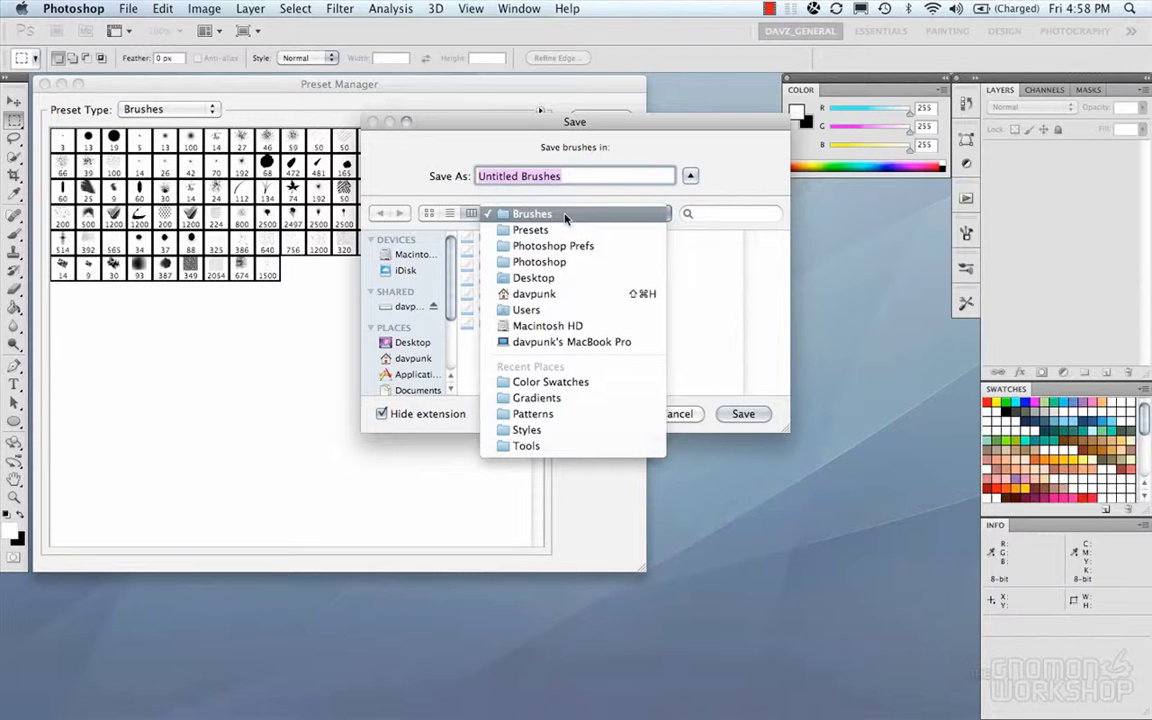
left_click(597, 210)
left_click(568, 293)
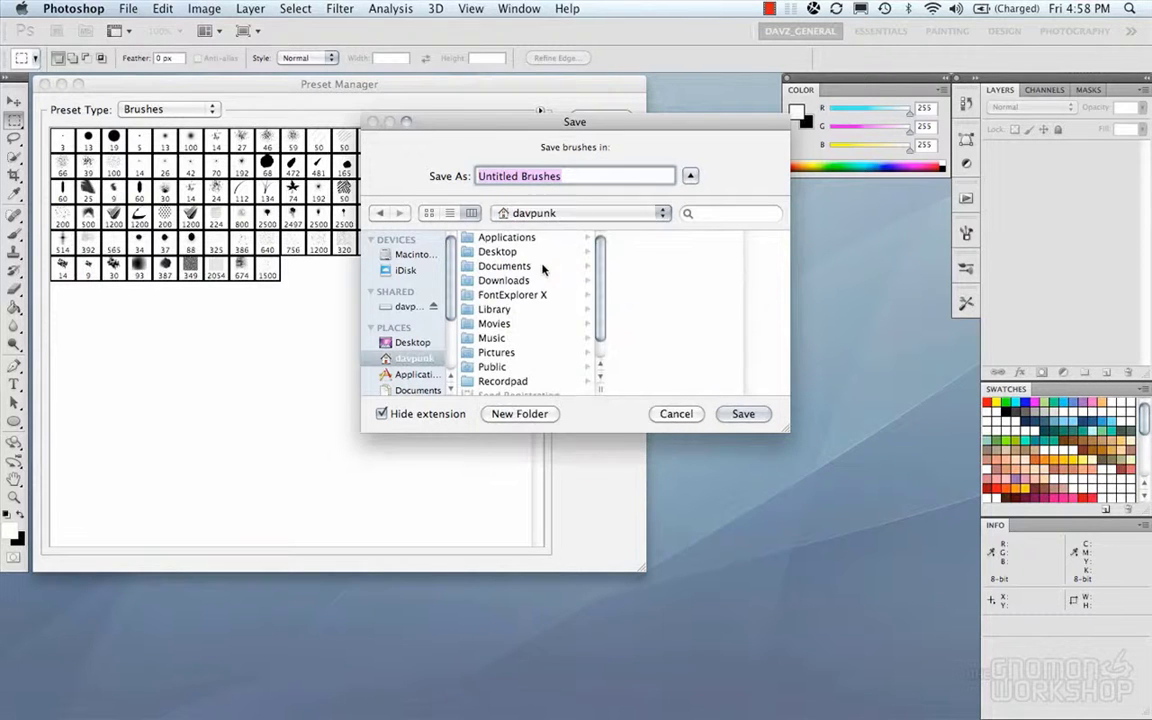
scroll(600, 326, "down", 1)
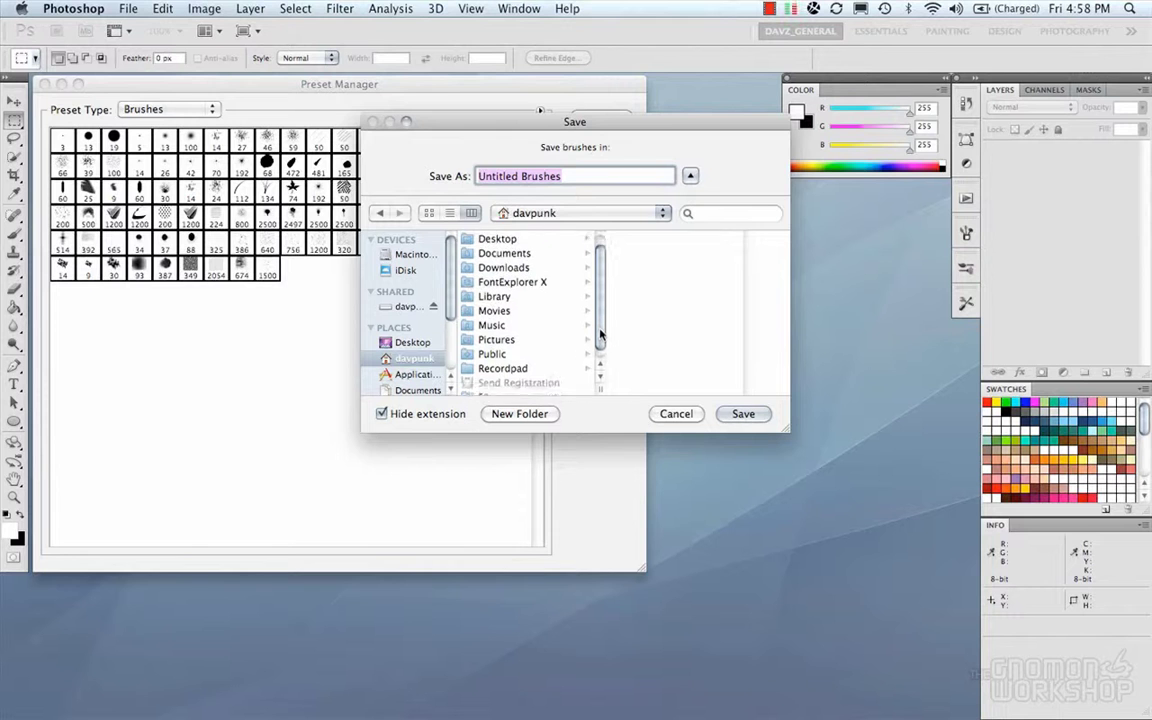
scroll(597, 334, "up", 1)
left_click(535, 310)
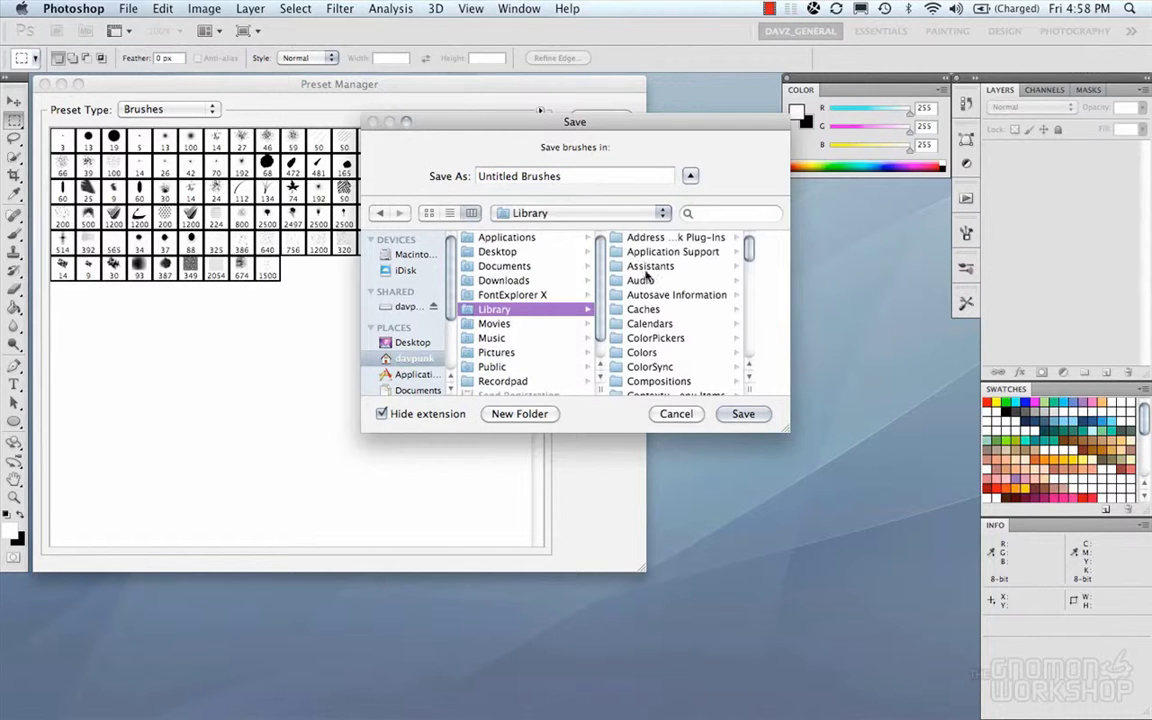
Save the set as GW_Demo in Application Support/Adobe/Adobe Photoshop CS5/Presets/Brushes.
left_click(660, 252)
left_click(685, 254)
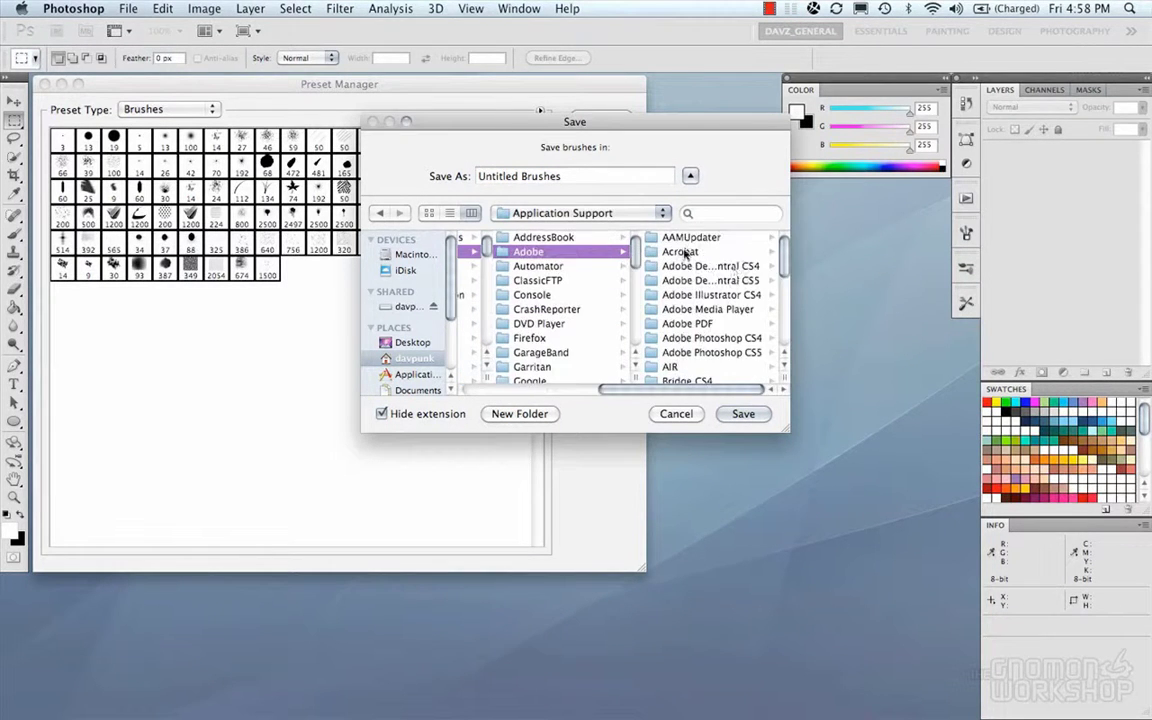
scroll(735, 270, "down", 2)
left_click(730, 304)
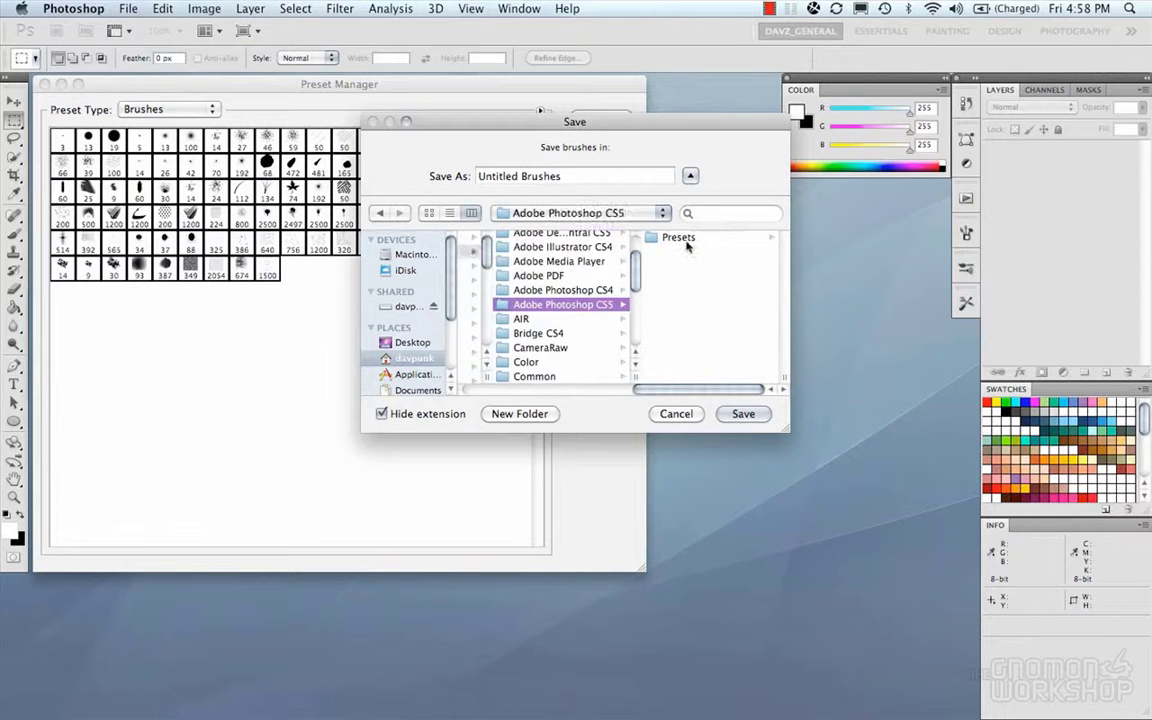
left_click(678, 237)
left_click(718, 266)
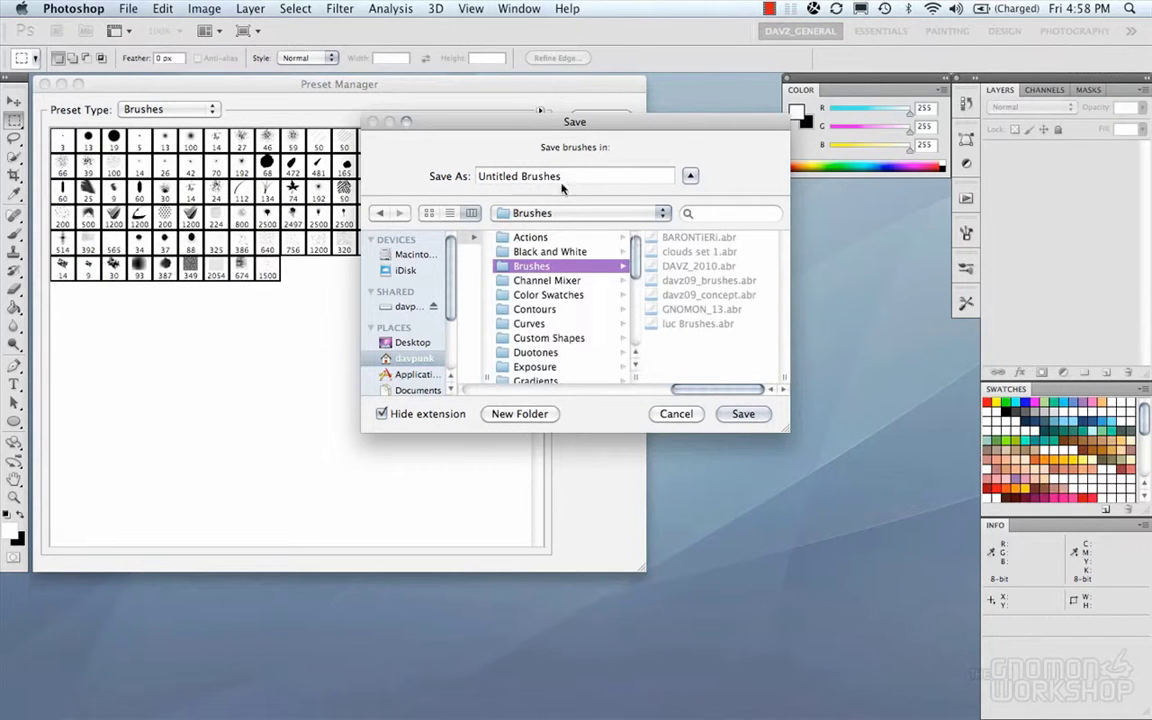
left_click(507, 176)
type("C")
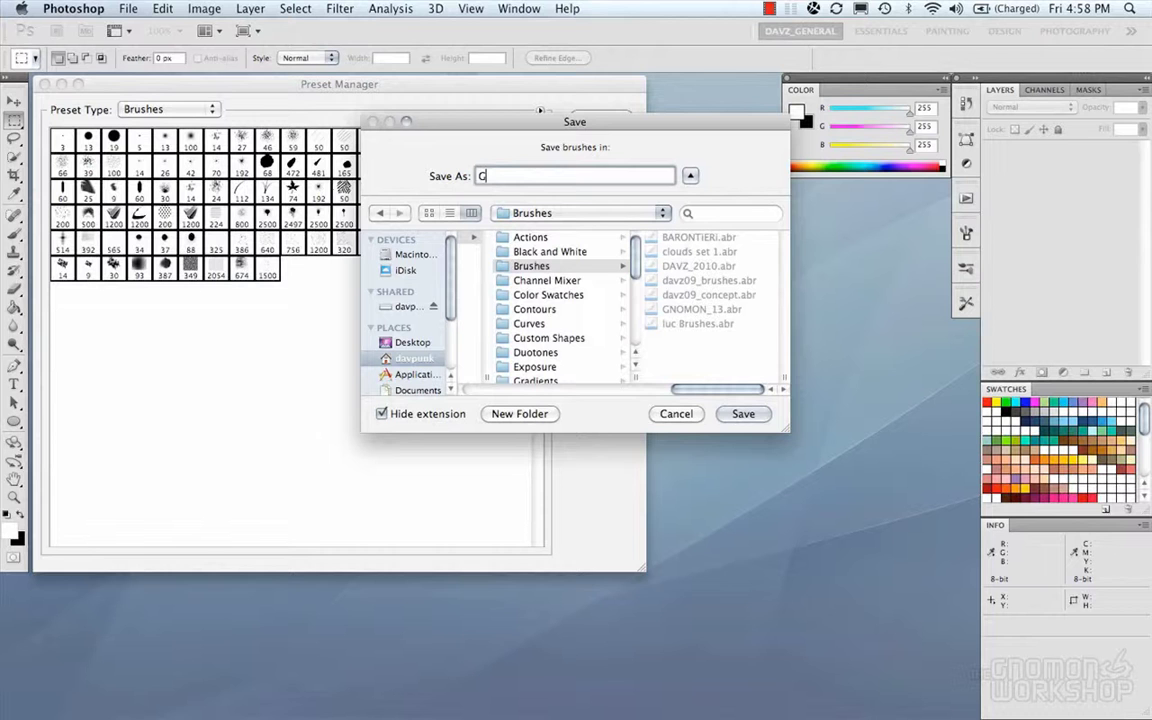
type("W_Demo")
left_click(744, 414)
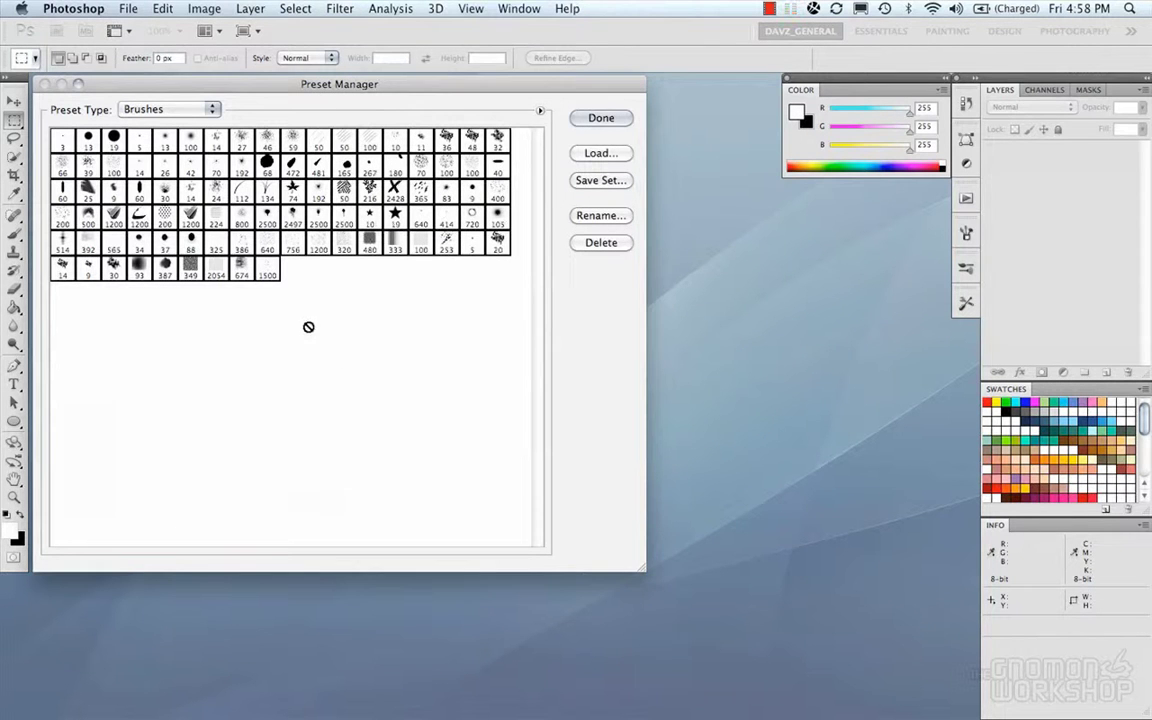
Select GW_Demo.abr to load but cancel, then close the Preset Manager.
left_click(598, 157)
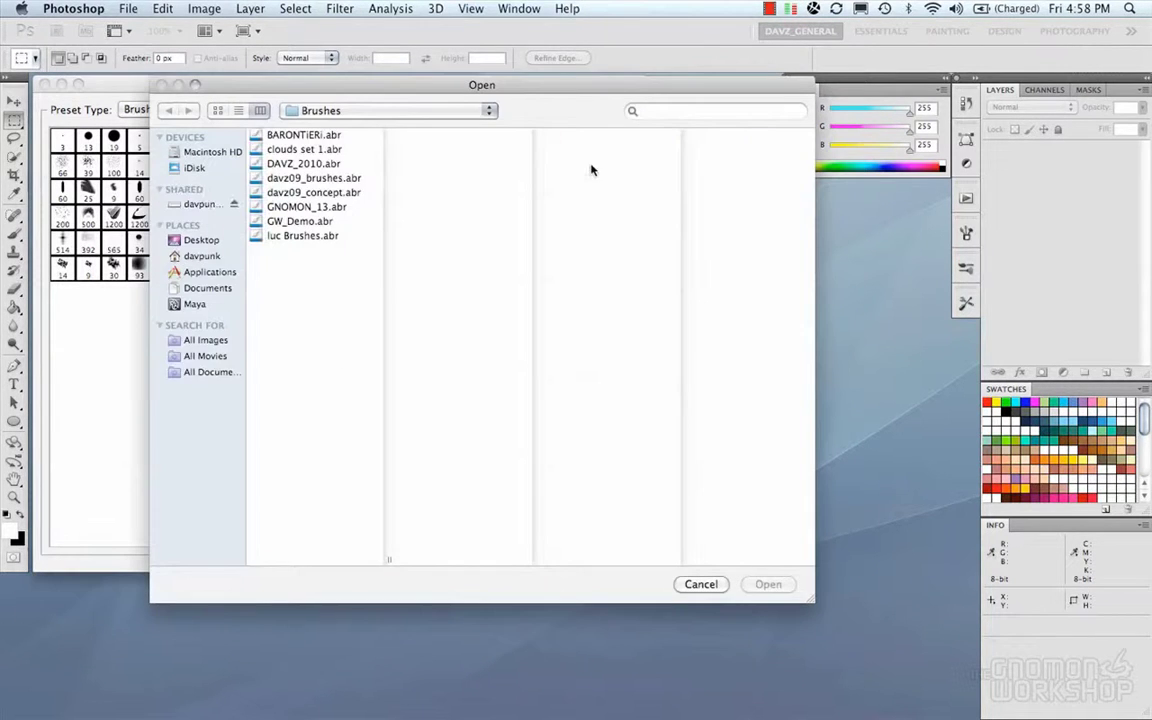
left_click(318, 222)
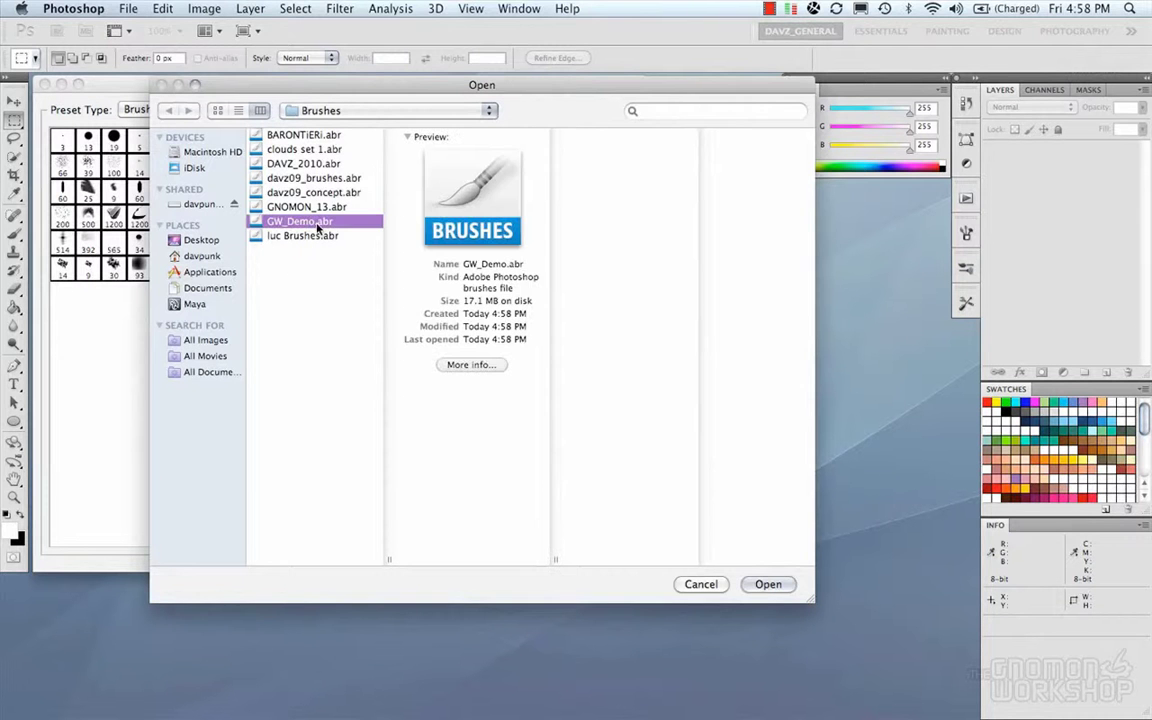
left_click(701, 585)
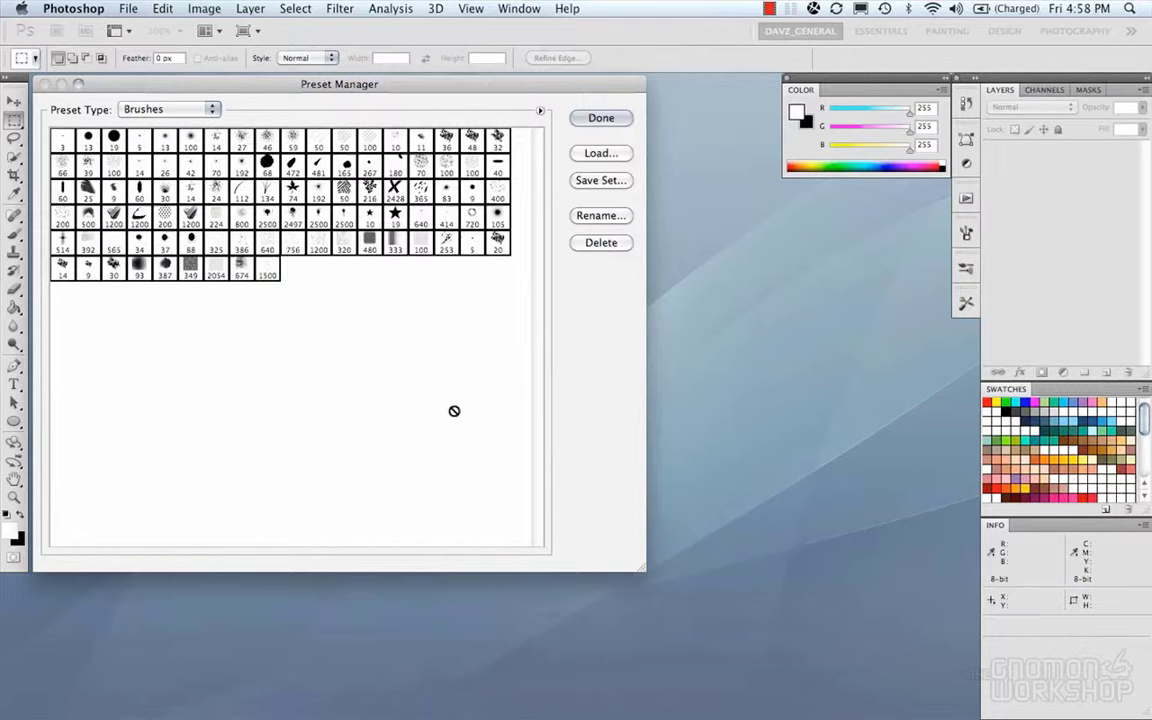
left_click(588, 118)
Show the Brush Presets panel and start Load Brushes from the Brushes folder, then cancel.
left_click(966, 232)
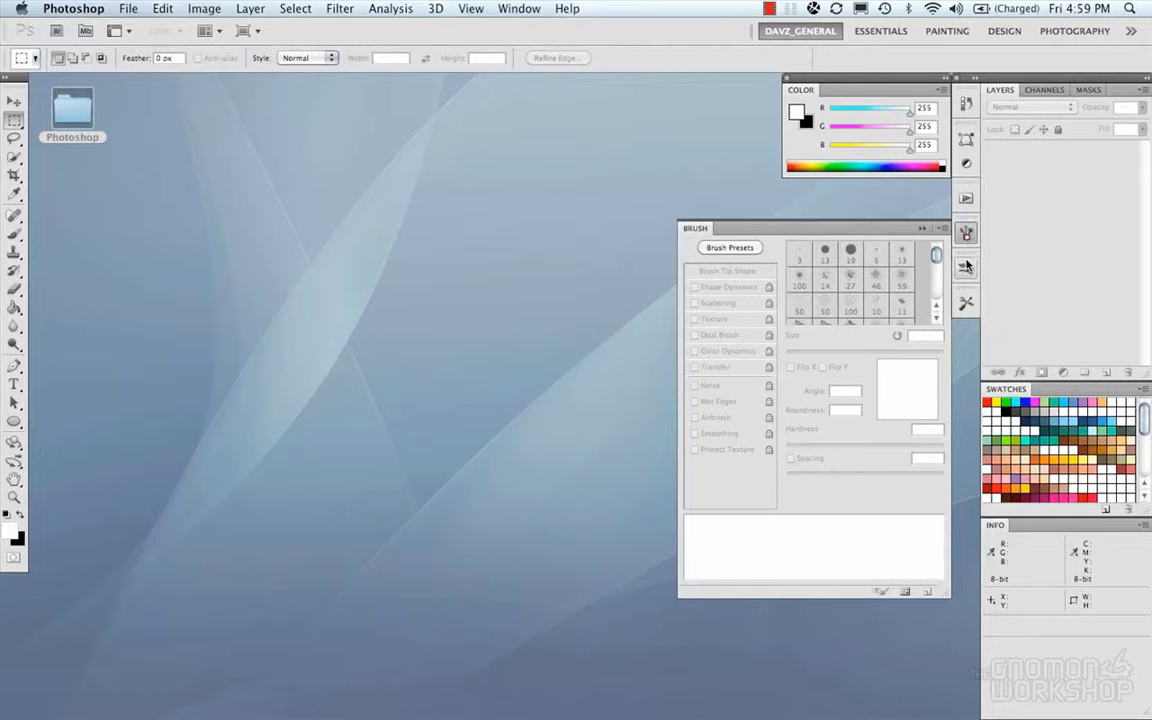
left_click(966, 268)
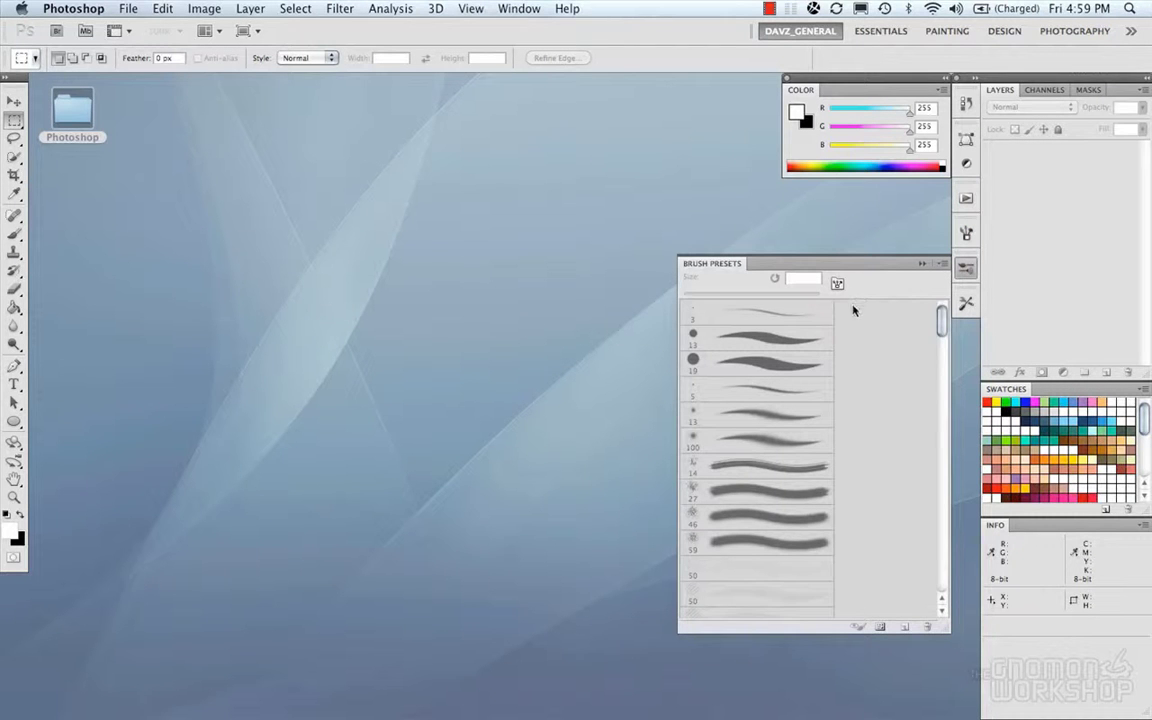
left_click(939, 266)
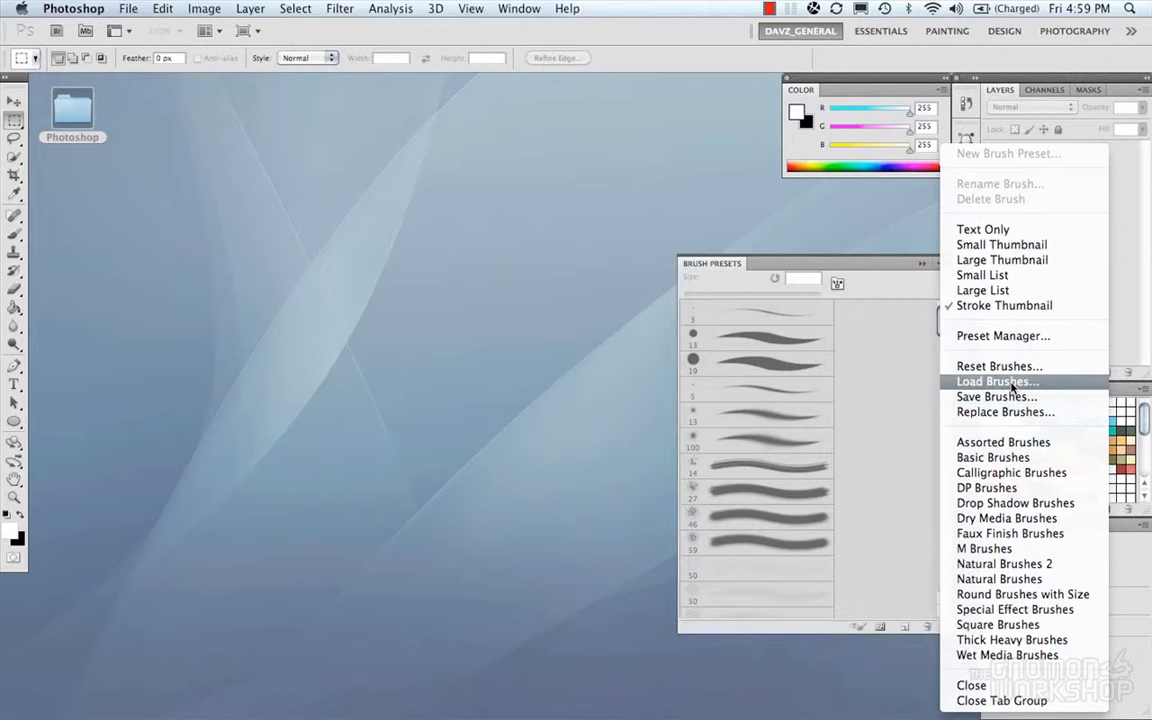
left_click(998, 381)
left_click(399, 111)
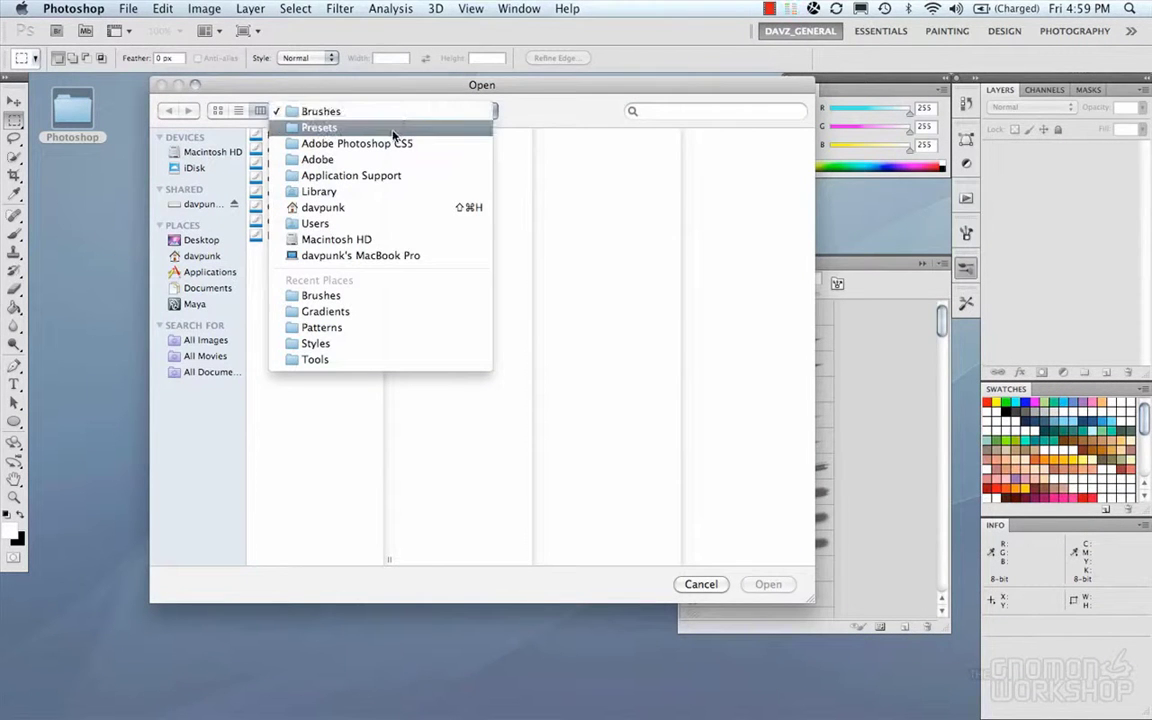
left_click(476, 113)
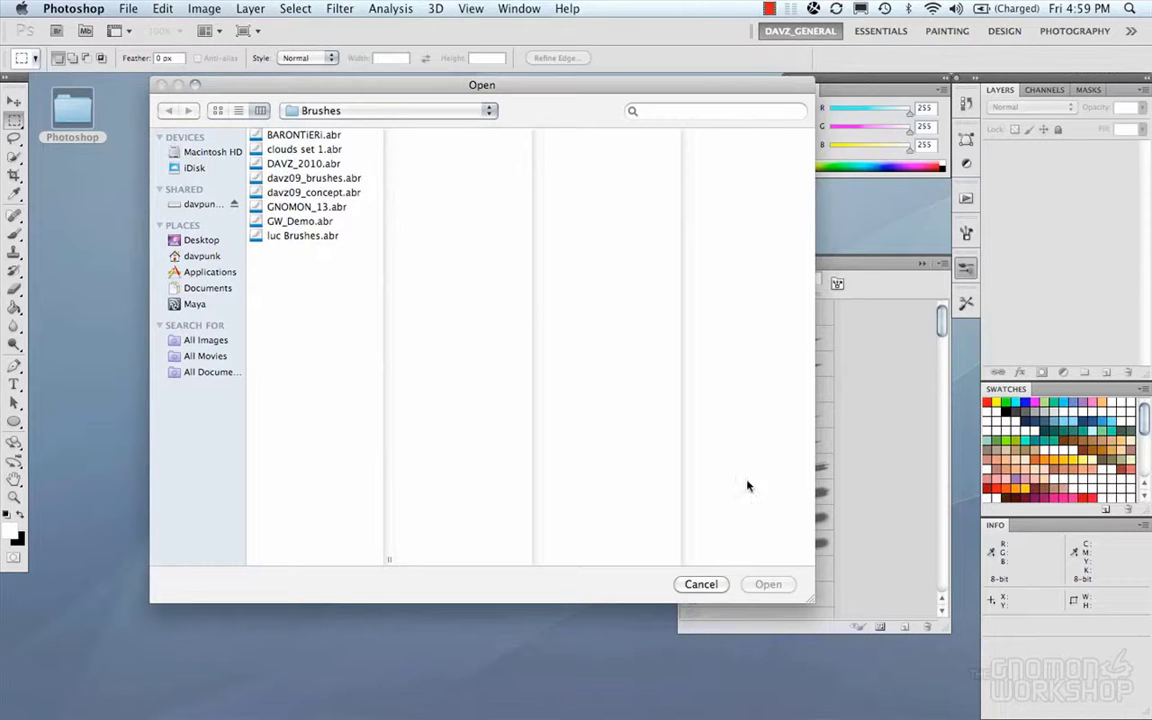
left_click(695, 585)
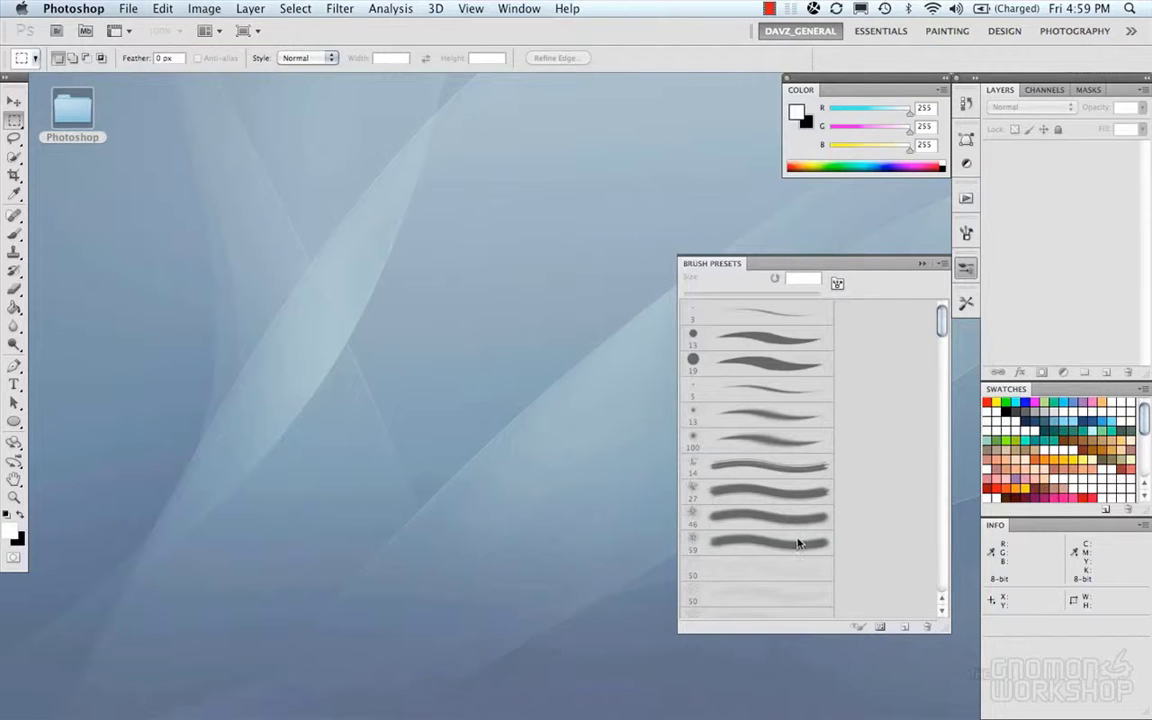
Show the Tool Presets panel and open then close its Preset Manager.
left_click(964, 299)
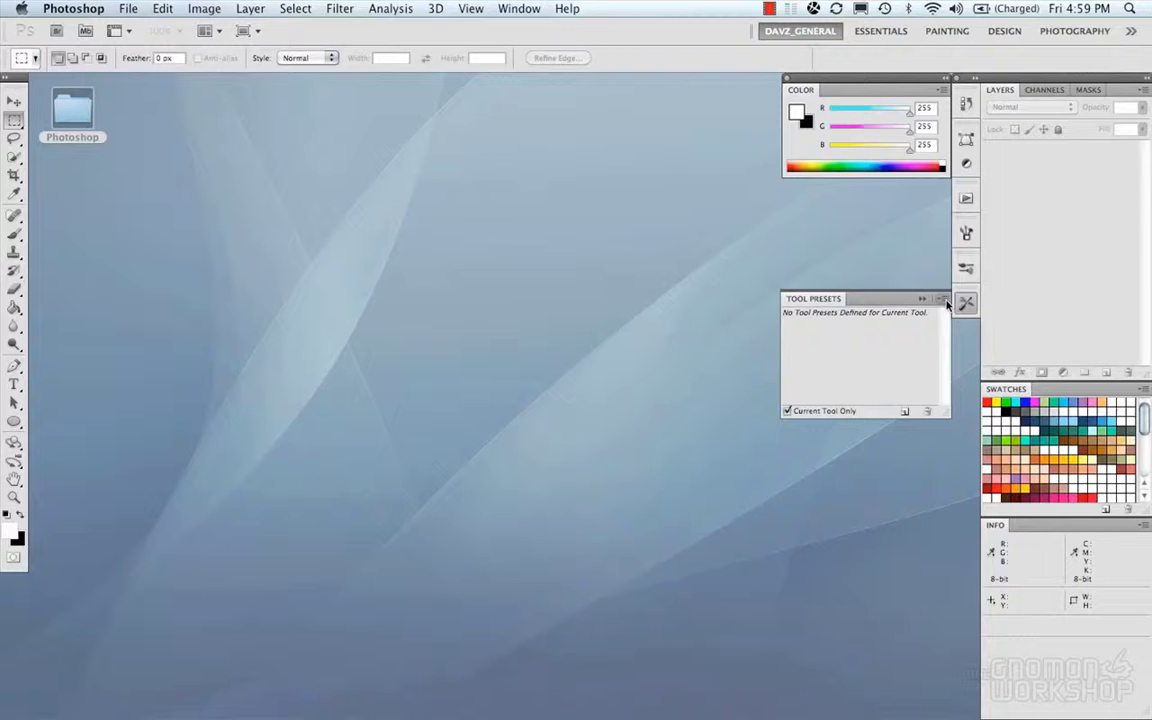
left_click(940, 299)
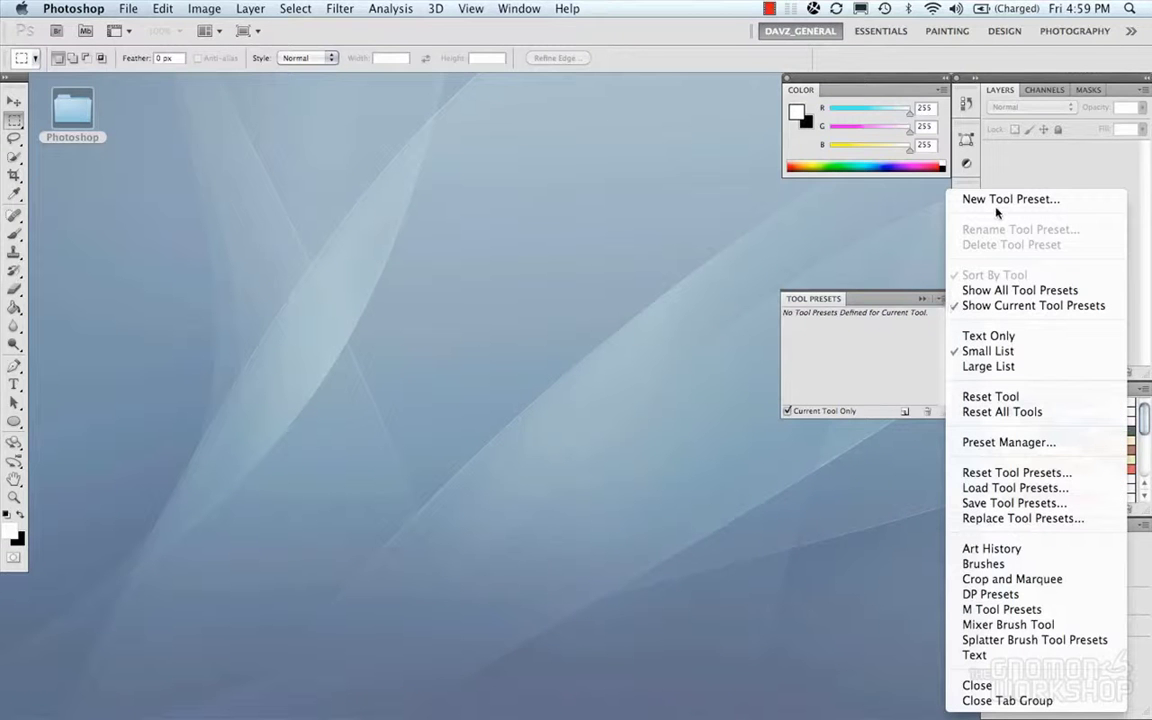
left_click(1003, 443)
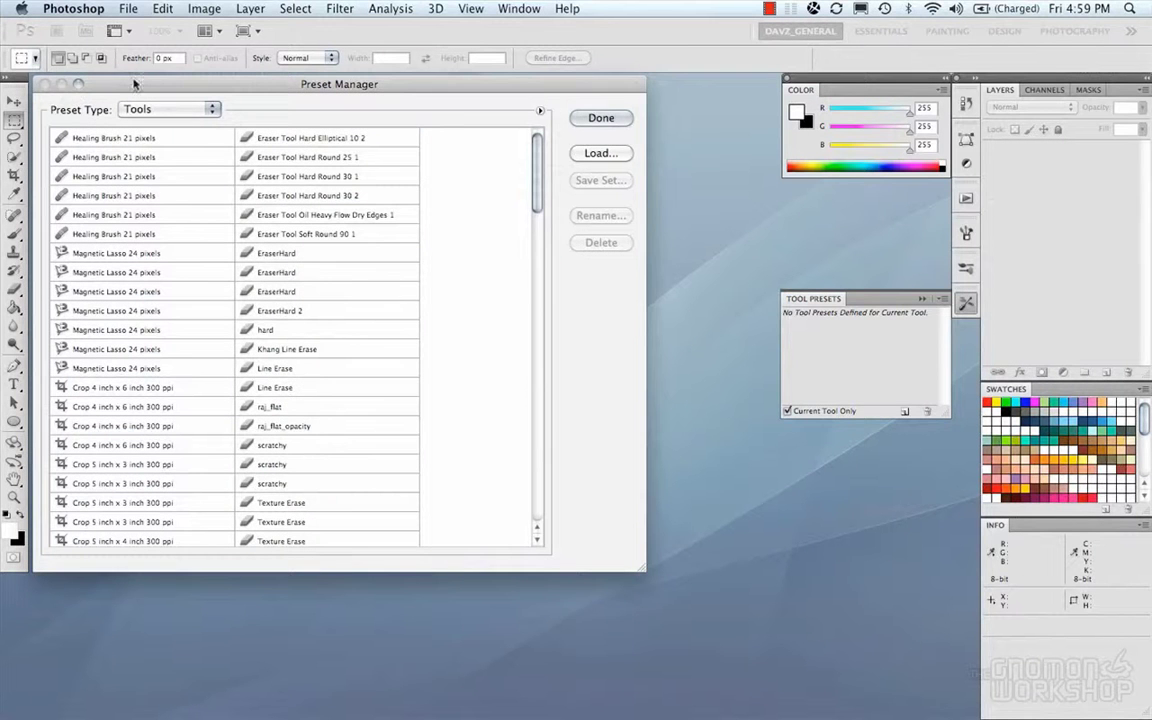
left_click(601, 118)
Start Load Tool Presets from the Tools folder, then cancel without loading.
left_click(942, 300)
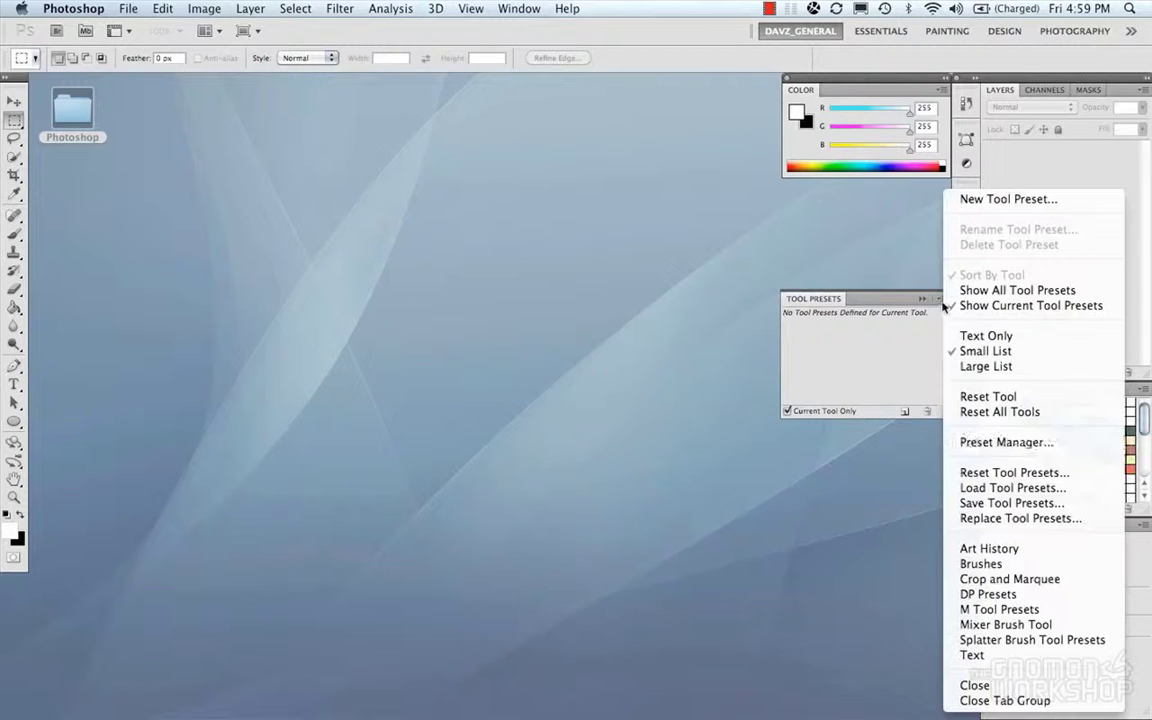
left_click(986, 489)
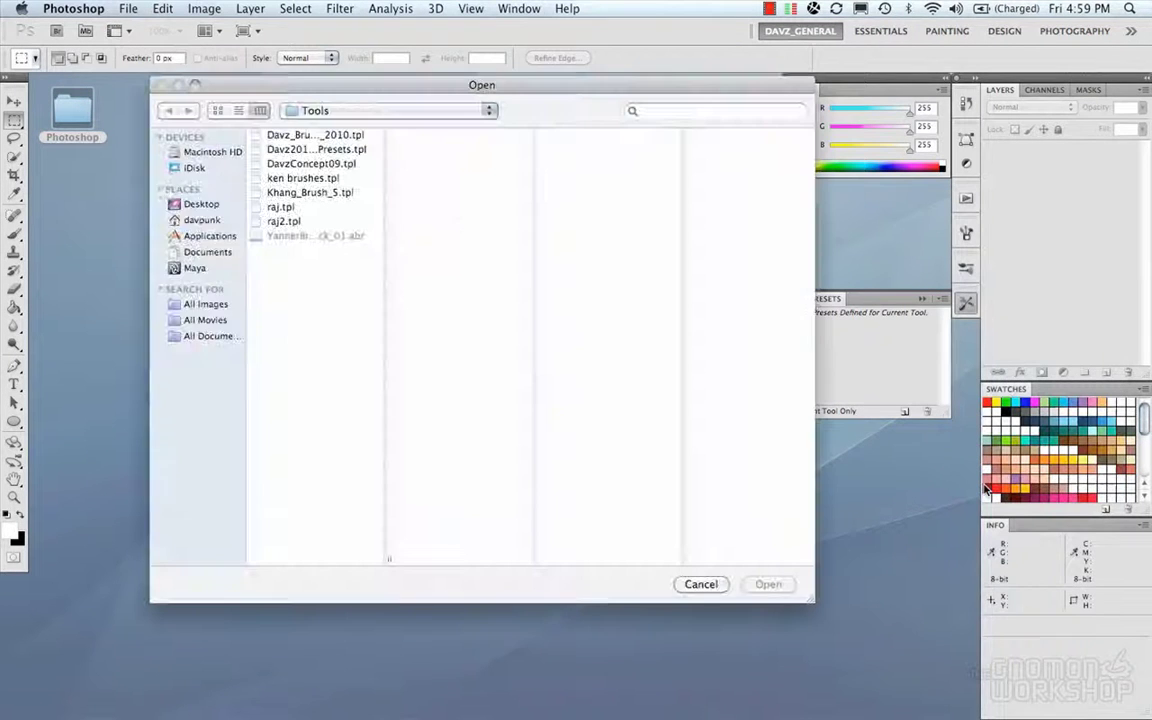
left_click(340, 112)
left_click(341, 112)
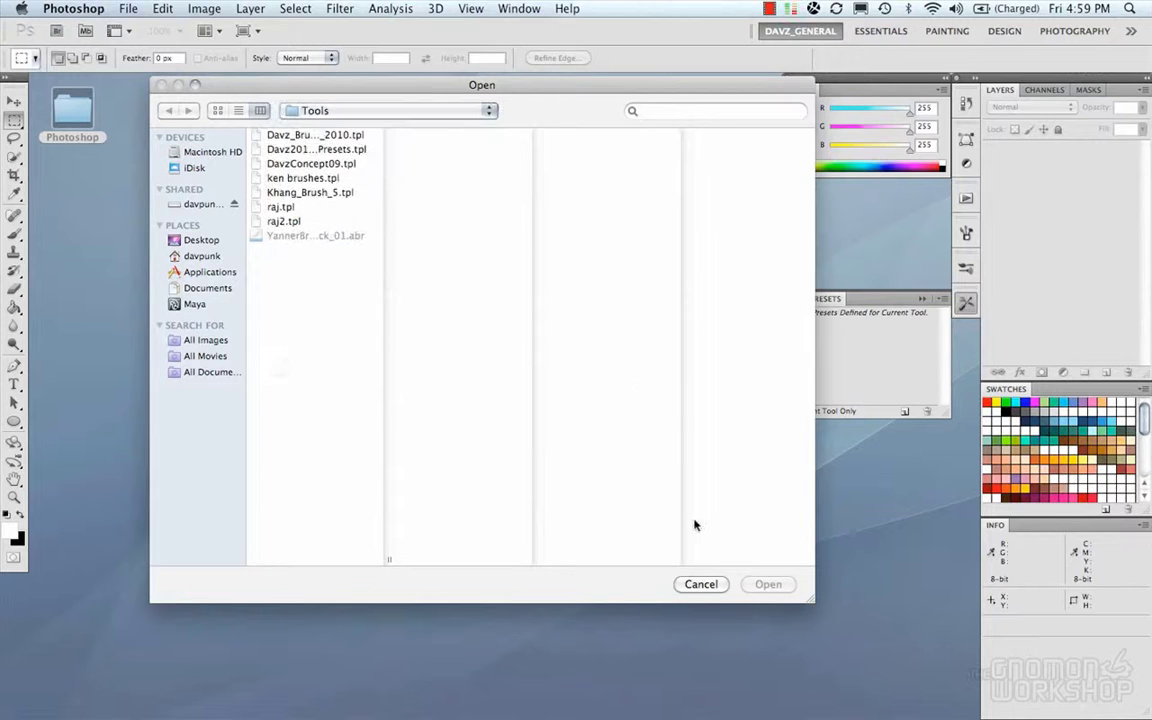
left_click(701, 584)
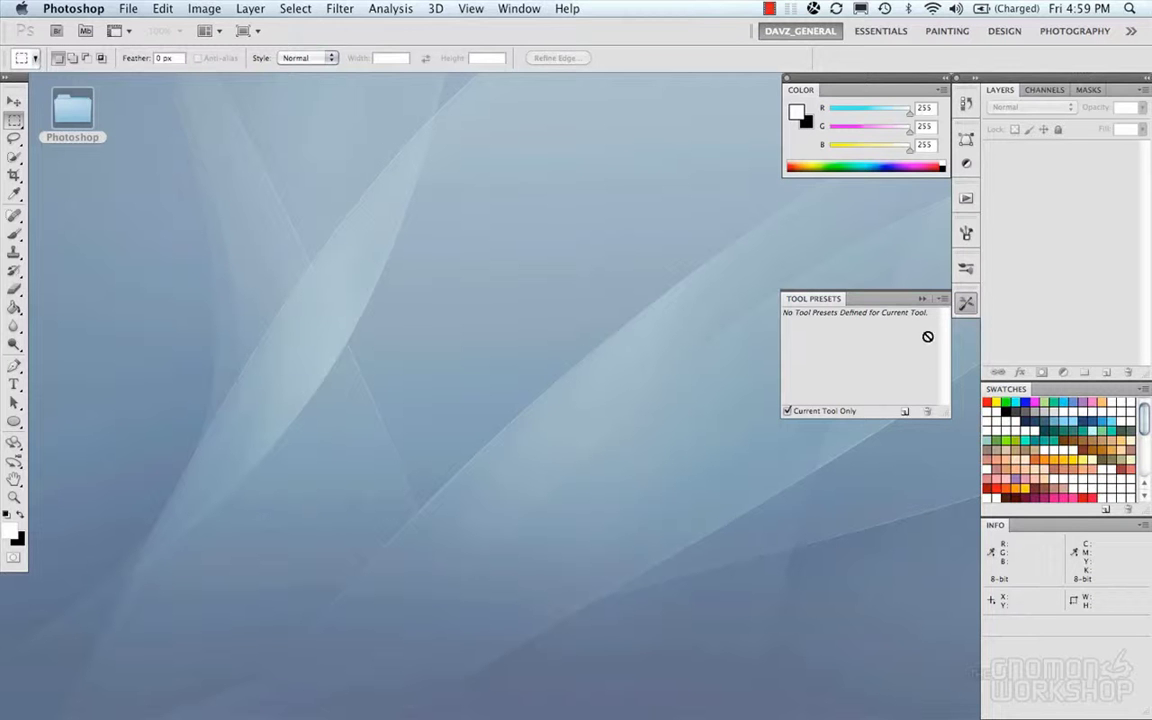
left_click(942, 299)
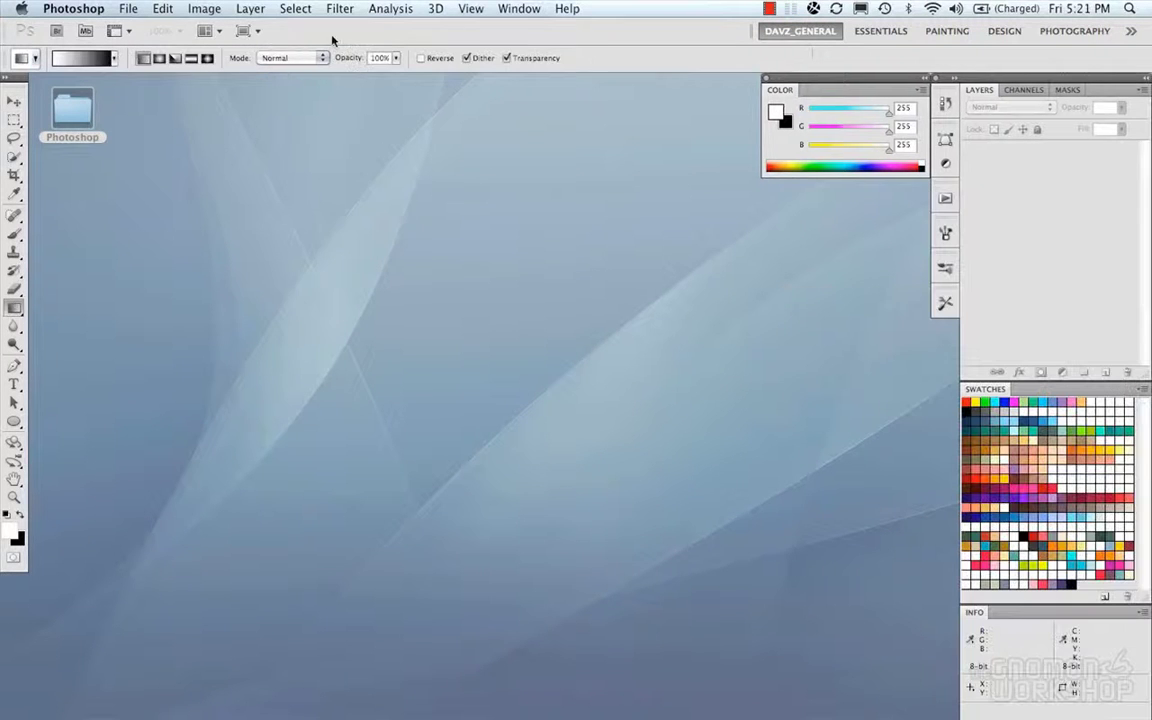
left_click(160, 8)
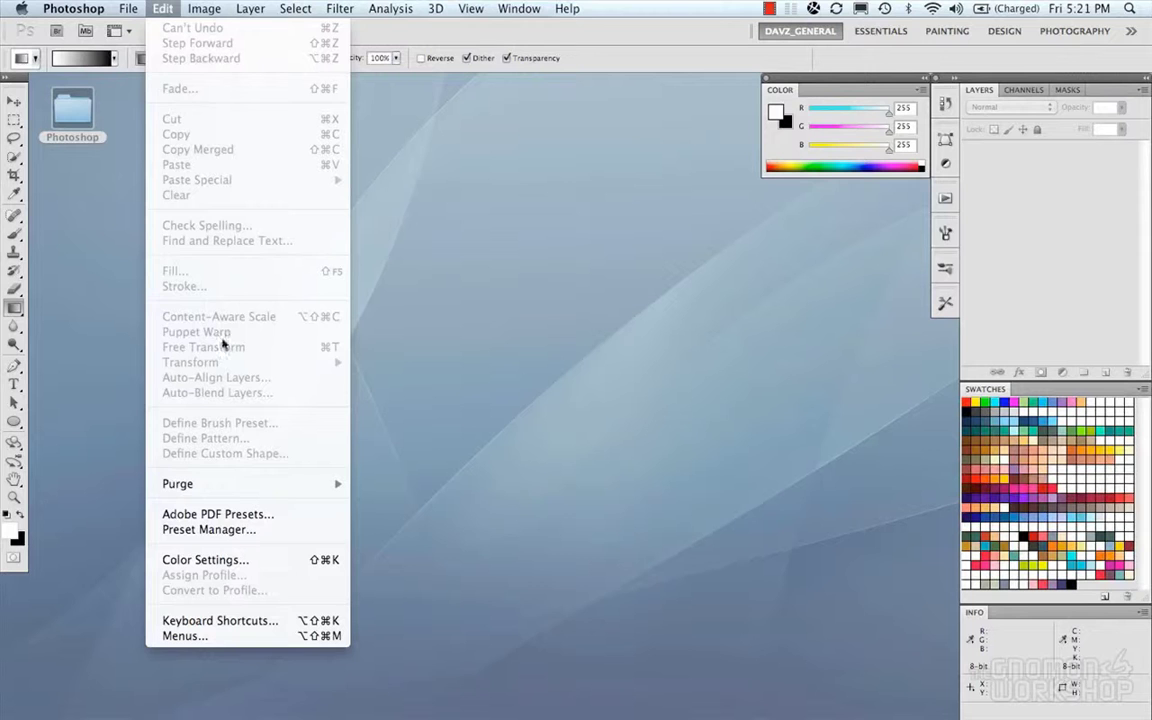
left_click(280, 529)
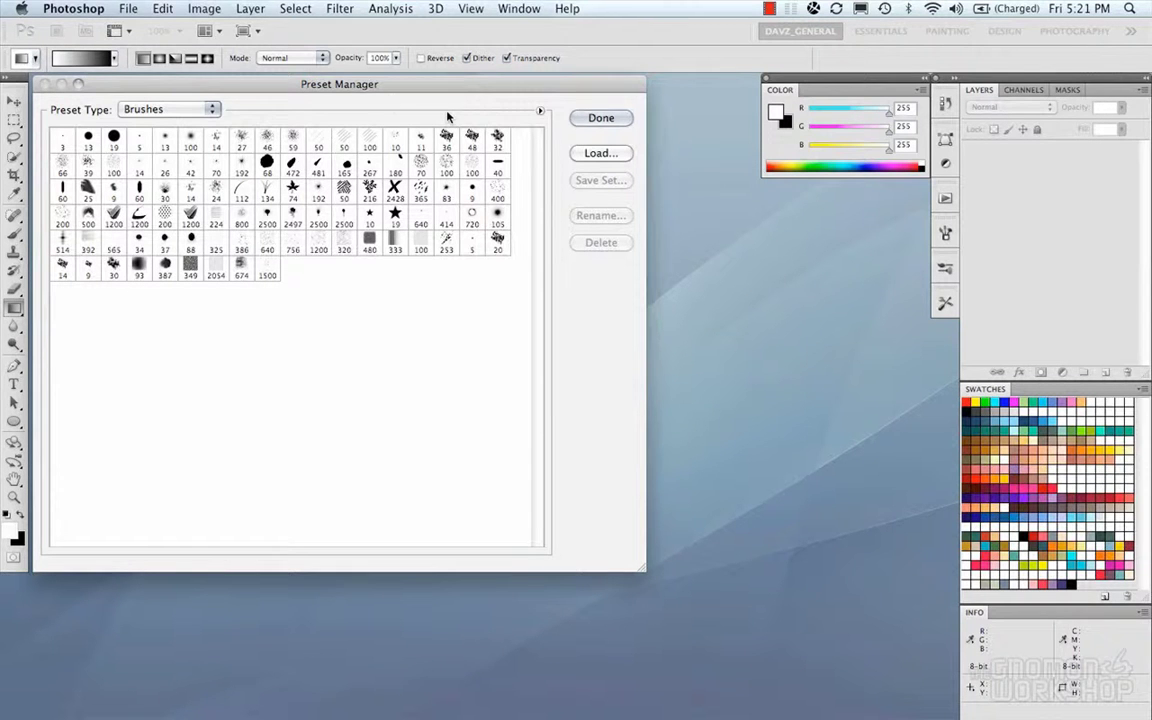
left_click(596, 119)
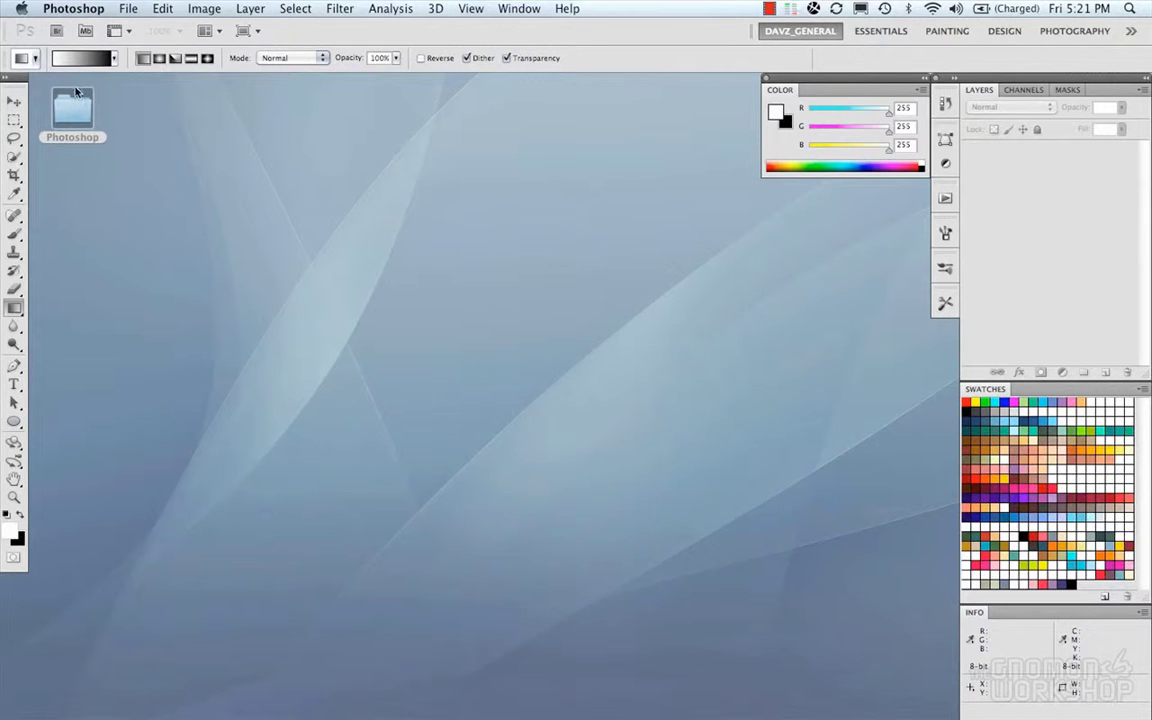
Open and close the Gradient Editor, then review the Brush Presets options menu.
left_click(74, 58)
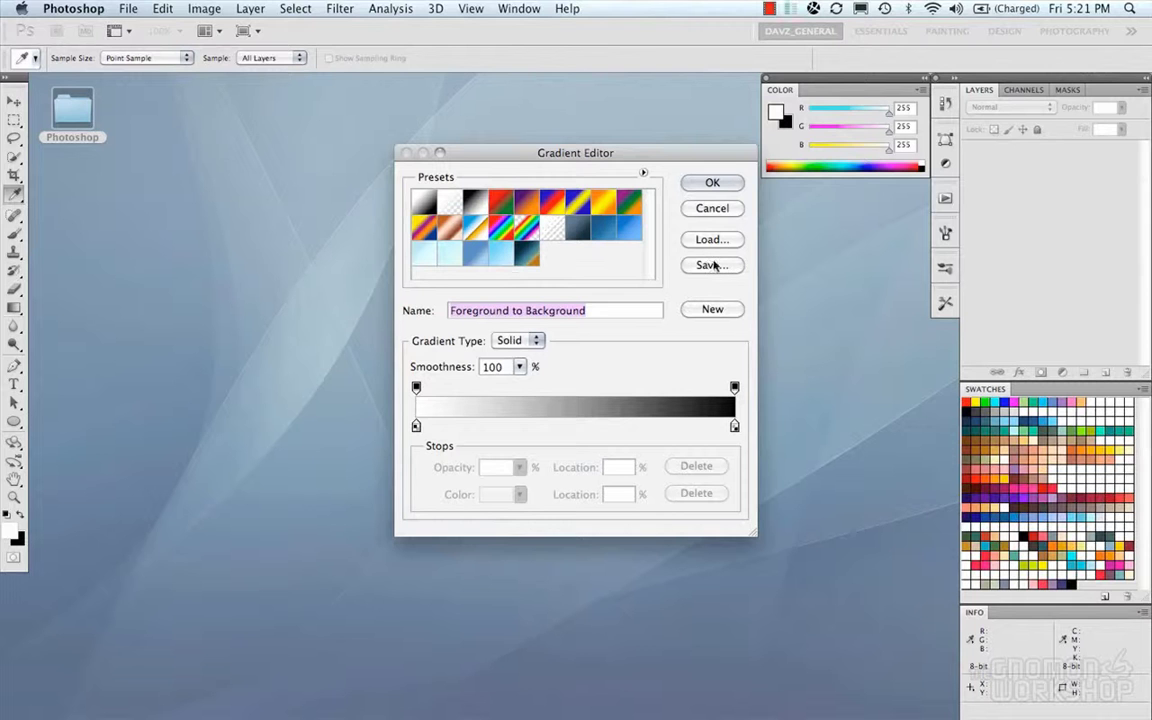
left_click(710, 182)
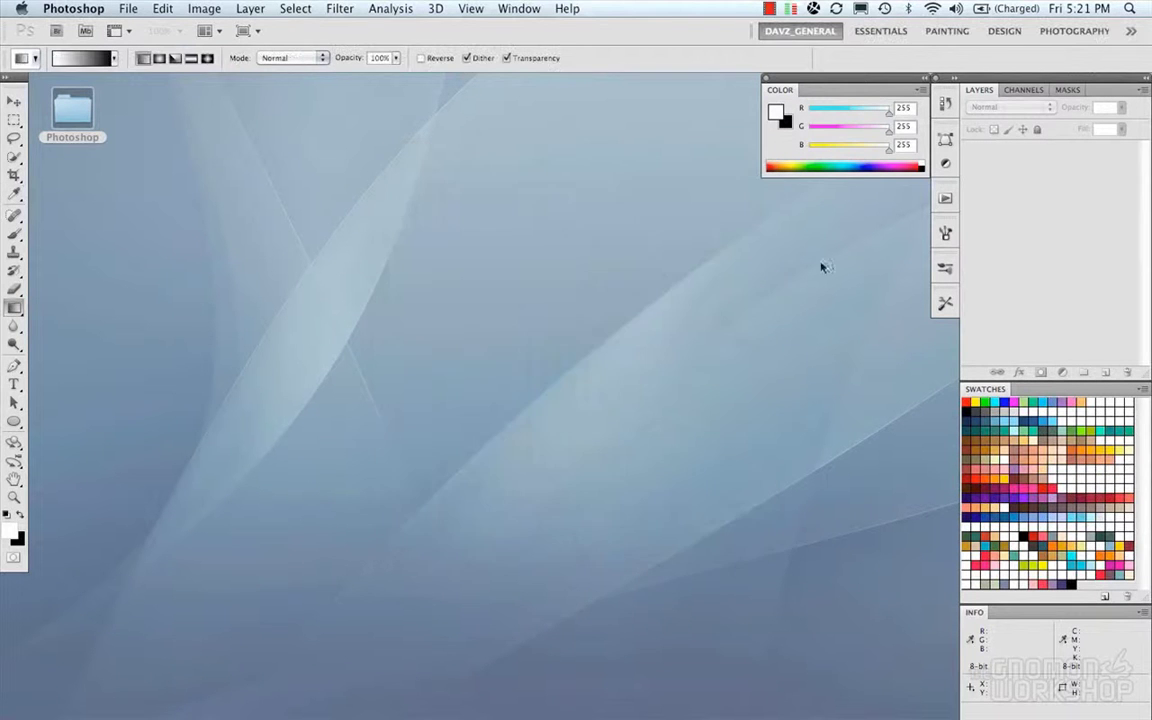
left_click(946, 270)
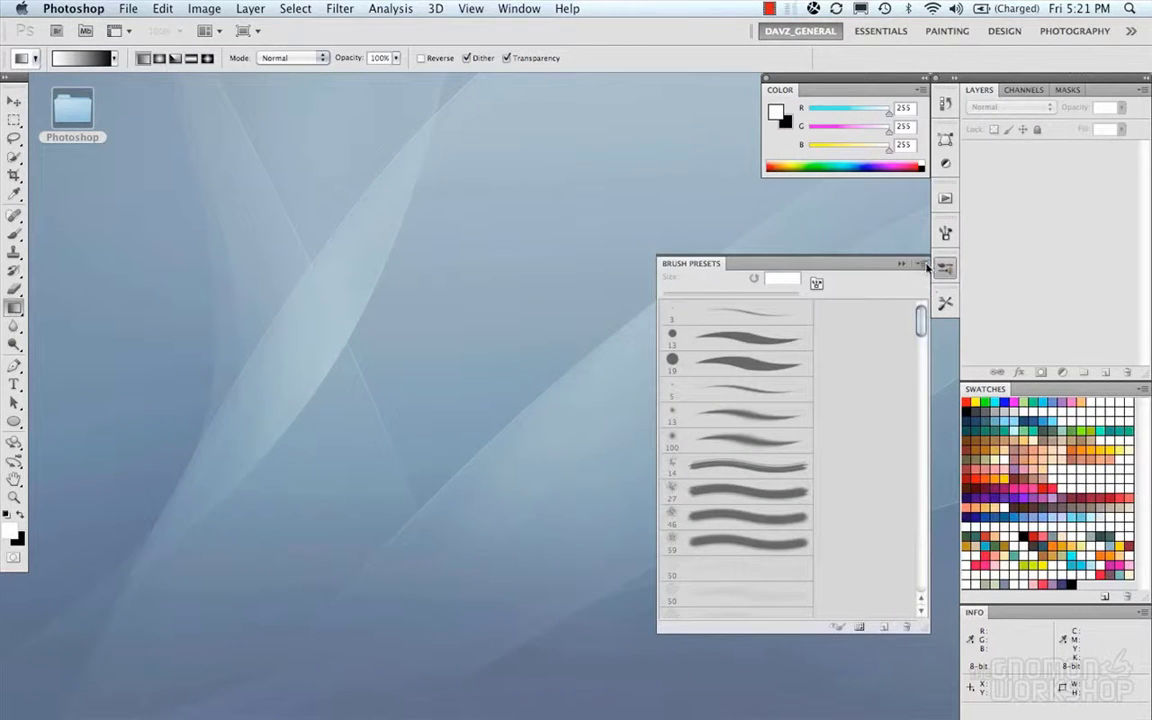
left_click(922, 264)
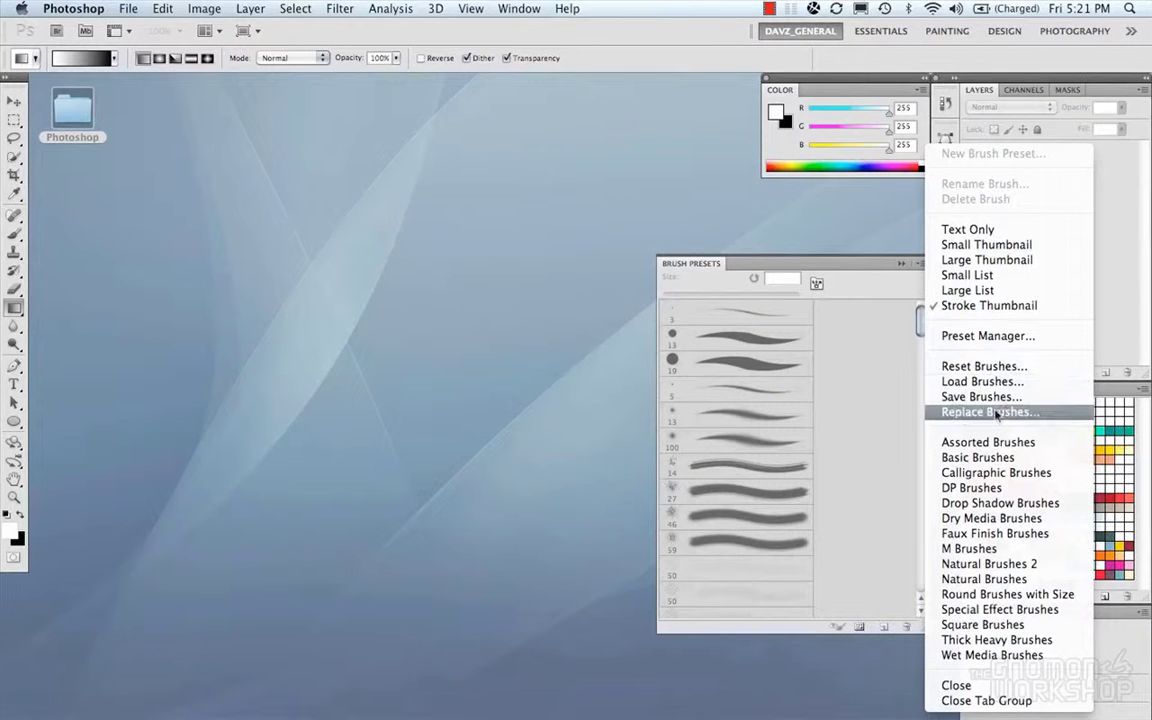
left_click(864, 275)
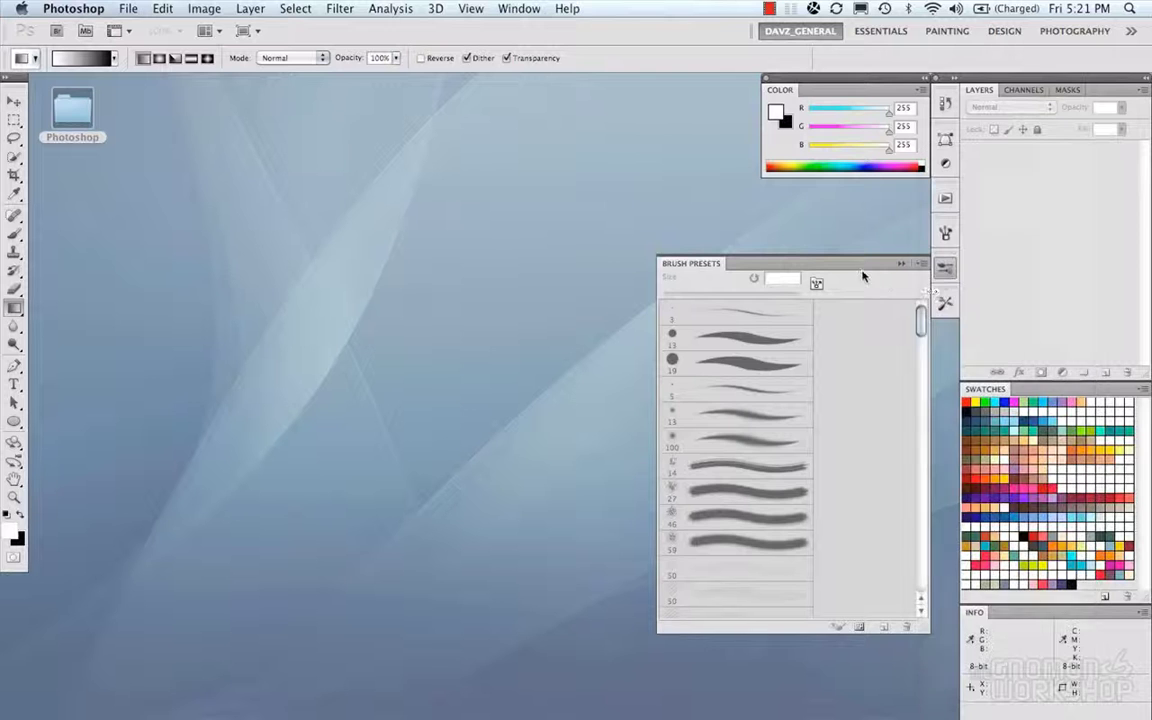
Review the Tool Presets options menu, collapse the panel, and switch to Finder.
left_click(946, 302)
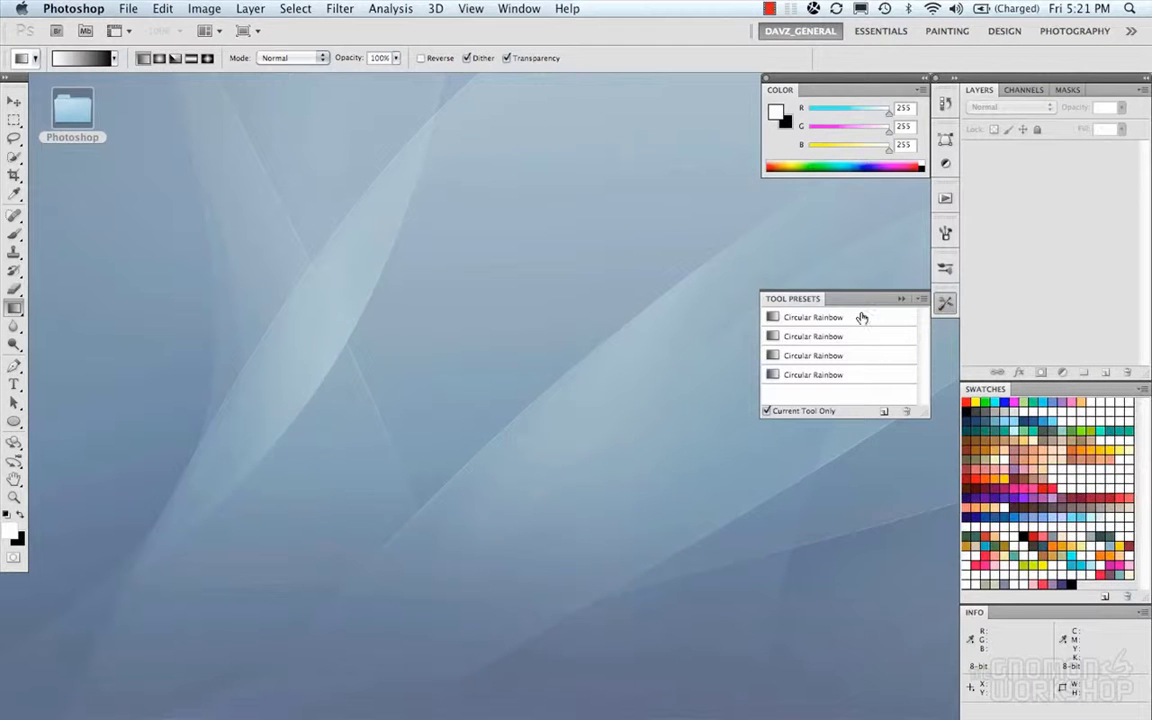
left_click(921, 298)
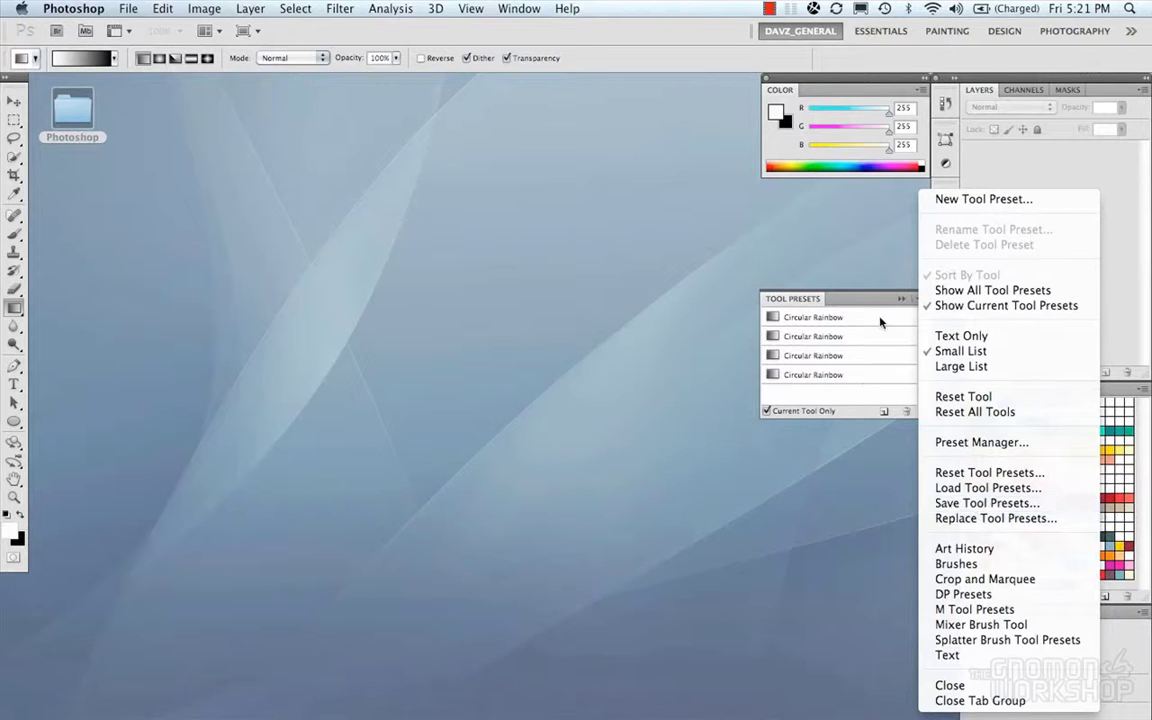
left_click(860, 295)
left_click(946, 304)
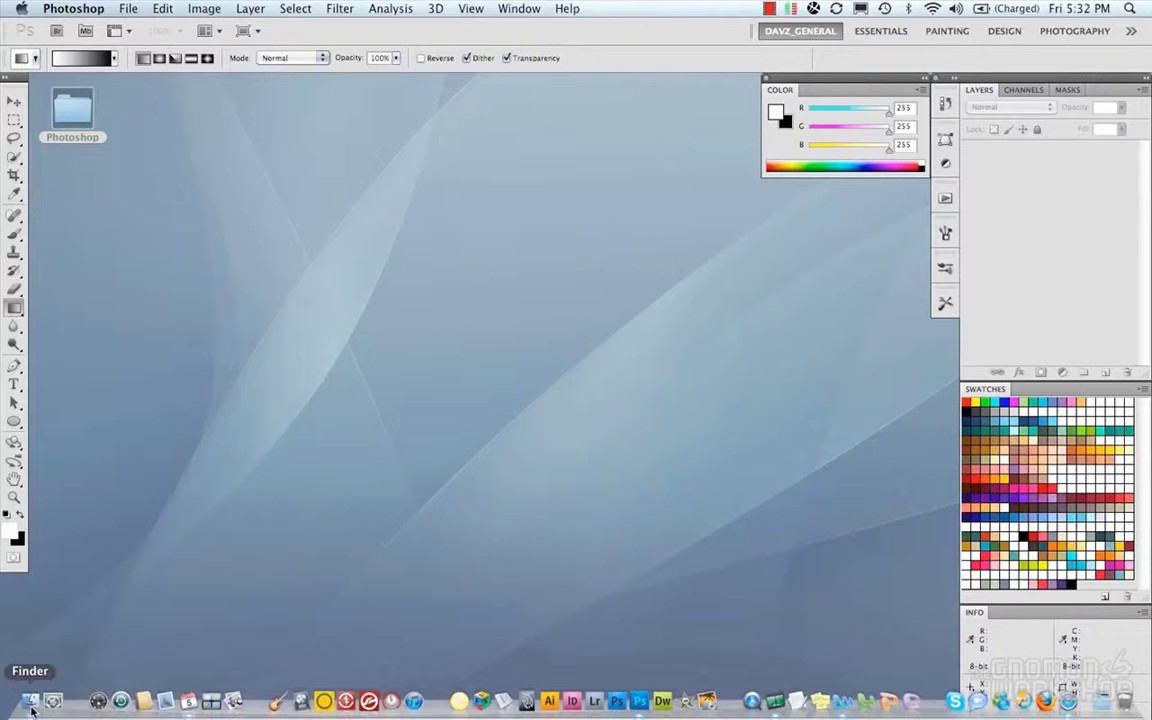
left_click(28, 700)
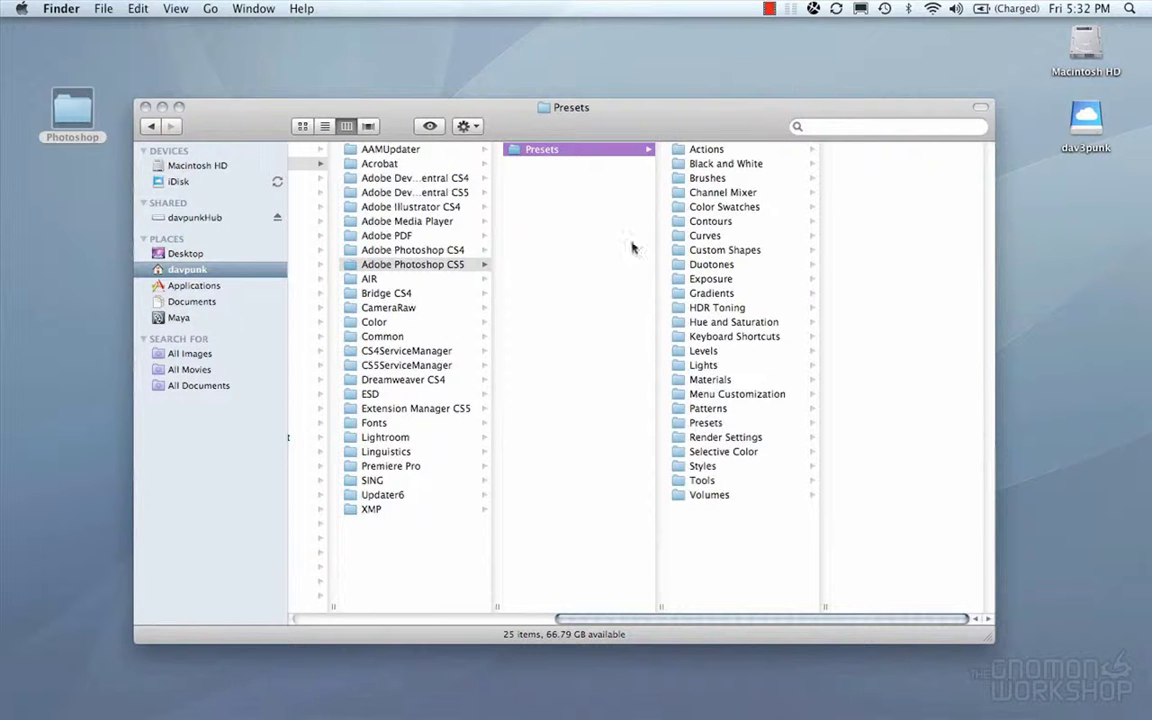